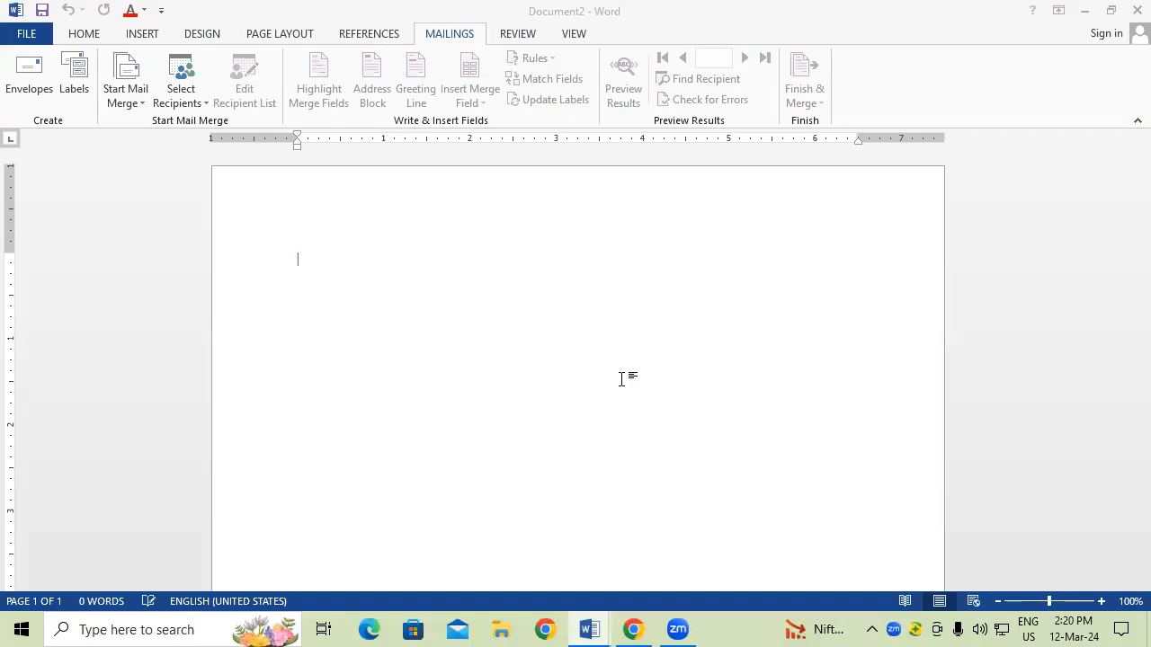
# Step: Open the Envelopes and Labels dialog, move it aside, and erase the old return address
pyautogui.click(376, 32)
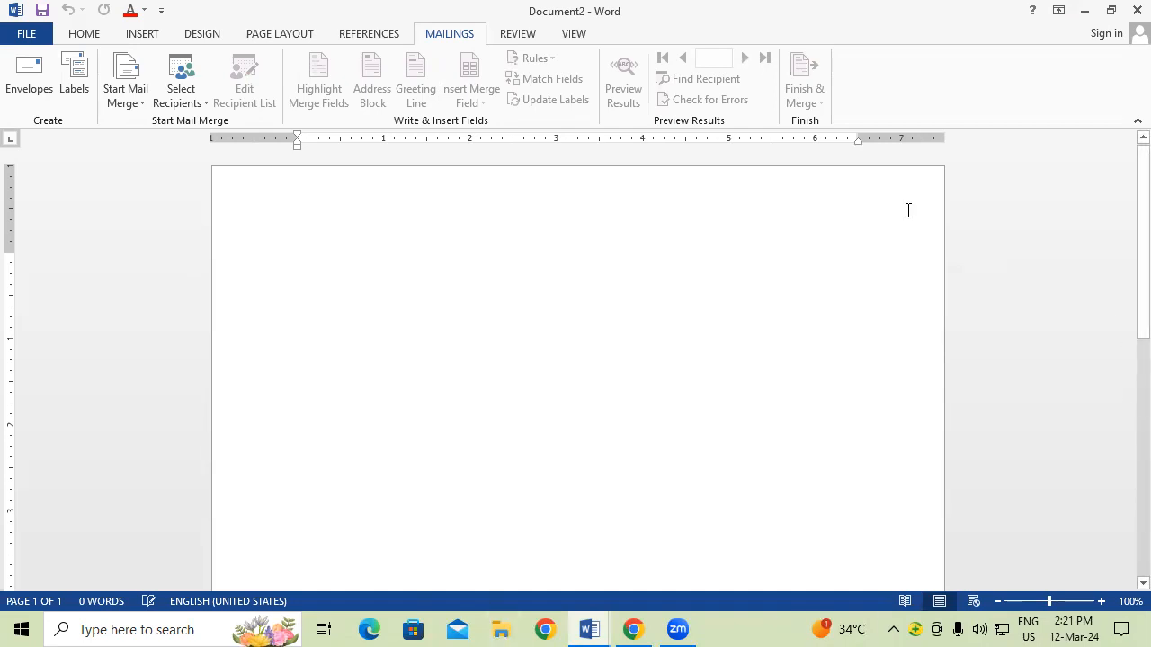
pyautogui.click(25, 83)
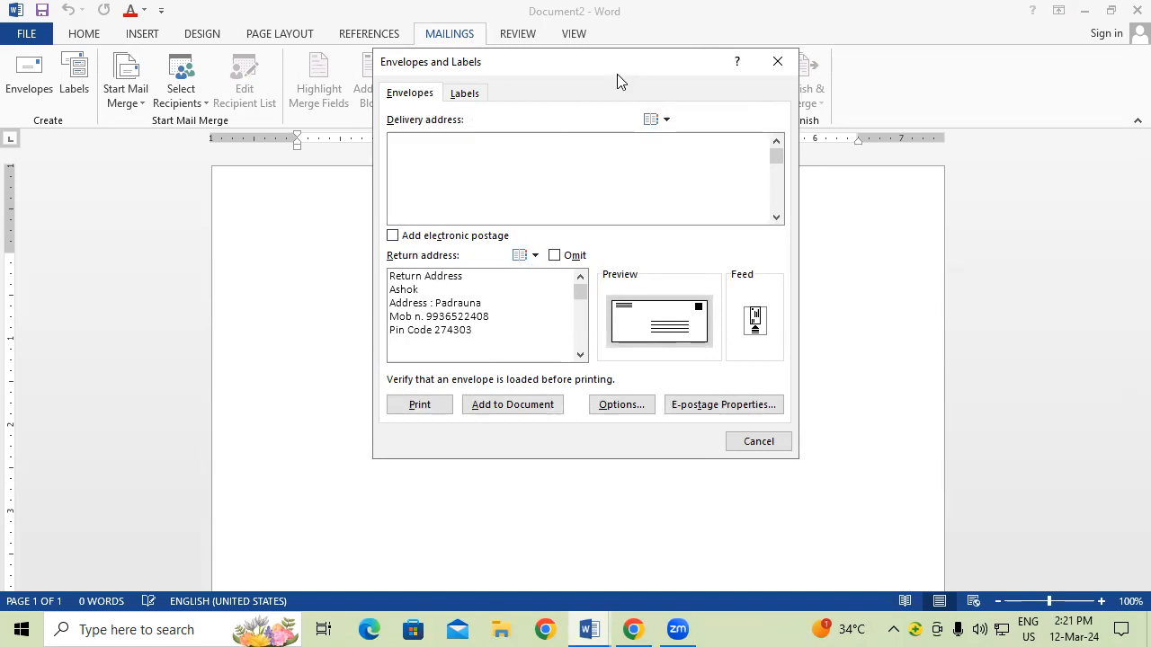
pyautogui.moveTo(617, 73); pyautogui.dragTo(406, 136)
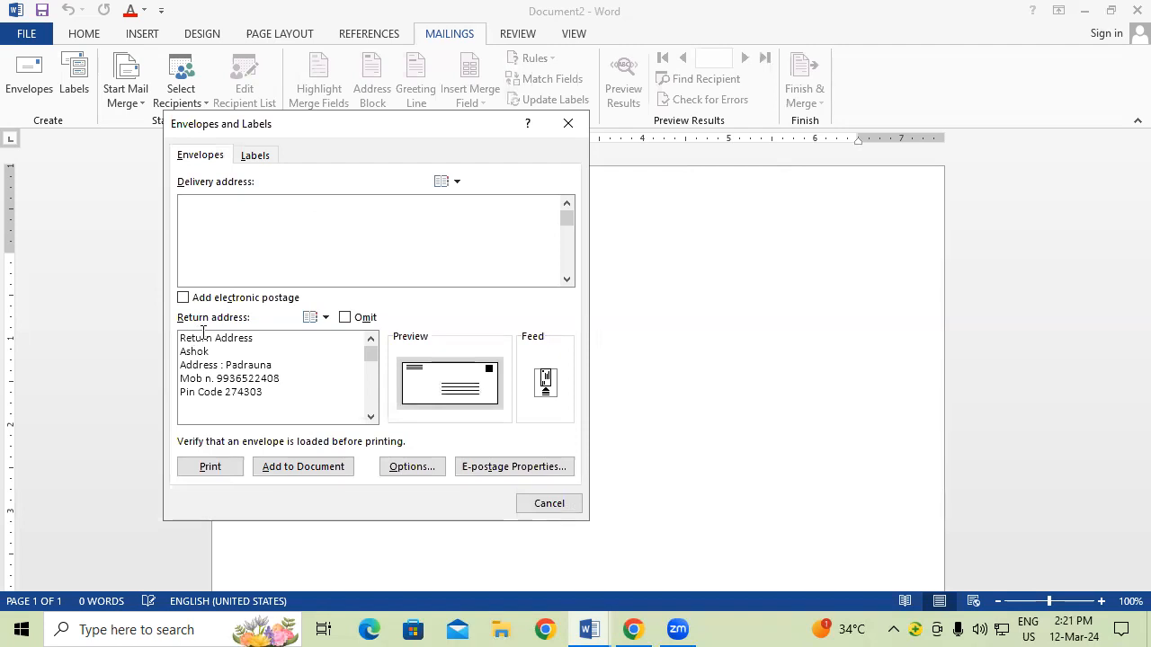
pyautogui.click(298, 394)
pyautogui.press('BackSpace')
pyautogui.press('BackSpace')
pyautogui.press('BackSpace')
pyautogui.press('BackSpace')
pyautogui.press('BackSpace')
pyautogui.press('BackSpace')
pyautogui.press('BackSpace')
pyautogui.press('BackSpace')
pyautogui.press('BackSpace')
pyautogui.press('BackSpace')
pyautogui.press('BackSpace')
pyautogui.press('BackSpace')
pyautogui.press('BackSpace')
pyautogui.press('BackSpace')
pyautogui.press('BackSpace')
pyautogui.press('BackSpace')
pyautogui.press('BackSpace')
pyautogui.press('BackSpace')
pyautogui.press('BackSpace')
pyautogui.press('BackSpace')
pyautogui.press('BackSpace')
pyautogui.press('BackSpace')
pyautogui.press('BackSpace')
pyautogui.press('BackSpace')
pyautogui.press('BackSpace')
pyautogui.press('BackSpace')
pyautogui.press('BackSpace')
pyautogui.press('BackSpace')
pyautogui.press('BackSpace')
pyautogui.press('BackSpace')
pyautogui.press('BackSpace')
pyautogui.press('BackSpace')
pyautogui.press('BackSpace')
pyautogui.press('BackSpace')
pyautogui.press('BackSpace')
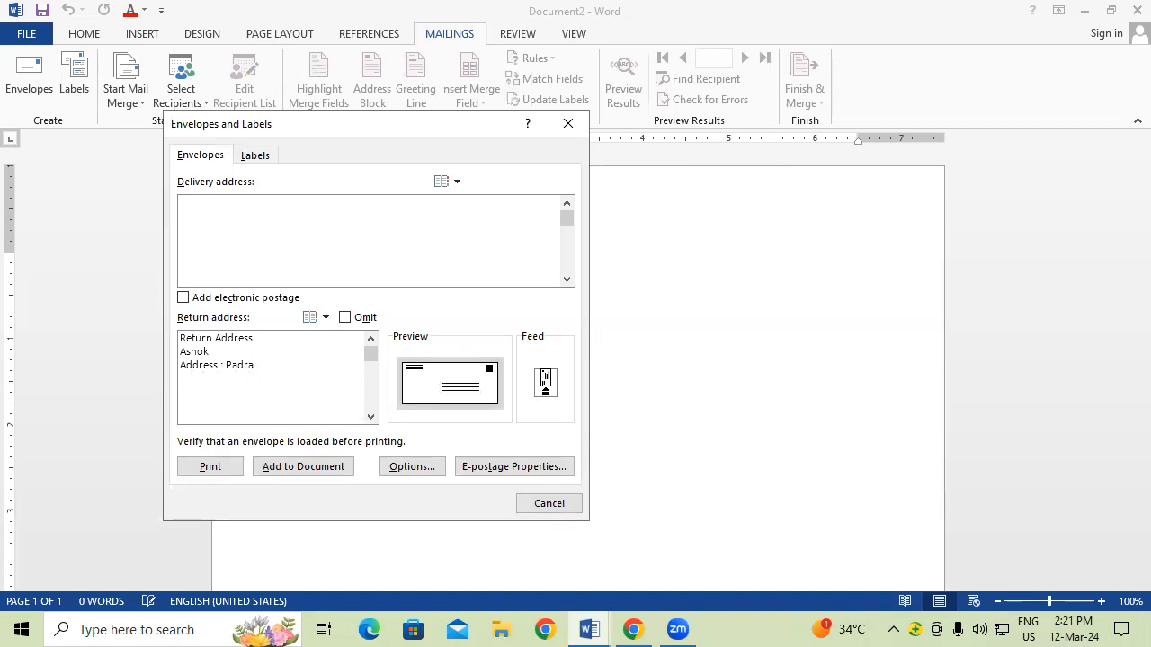
pyautogui.press('BackSpace')
pyautogui.press('BackSpace')
pyautogui.press('BackSpace')
pyautogui.press('BackSpace')
pyautogui.press('BackSpace')
pyautogui.press('BackSpace')
pyautogui.press('BackSpace')
pyautogui.press('BackSpace')
pyautogui.press('BackSpace')
pyautogui.press('BackSpace')
pyautogui.press('BackSpace')
pyautogui.press('BackSpace')
pyautogui.press('BackSpace')
pyautogui.press('BackSpace')
pyautogui.press('BackSpace')
pyautogui.press('BackSpace')
pyautogui.press('BackSpace')
pyautogui.press('BackSpace')
pyautogui.press('BackSpace')
pyautogui.press('BackSpace')
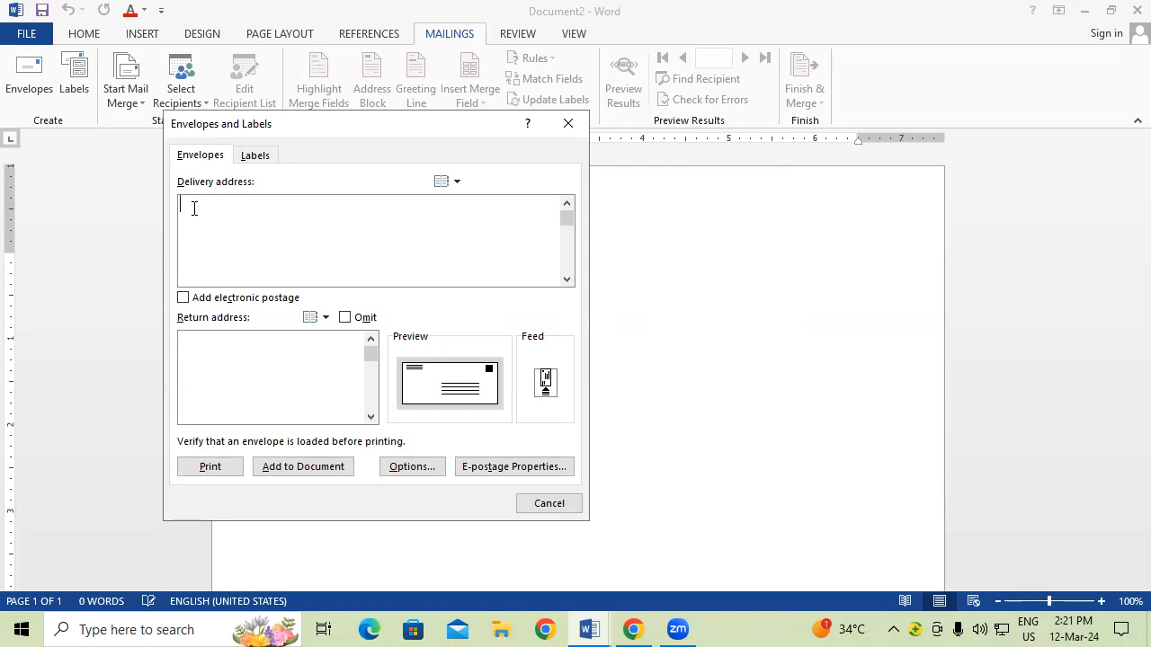
pyautogui.click(193, 209)
# Step: Enter the sender's name and address, then the PIN code and mobile number, as the return address
pyautogui.click(218, 354)
pyautogui.write('NAME')
pyautogui.write(': ')
pyautogui.write('ADD')
pyautogui.write(': PADR')
pyautogui.write('AUN')
pyautogui.write('A')
pyautogui.write(' KU')
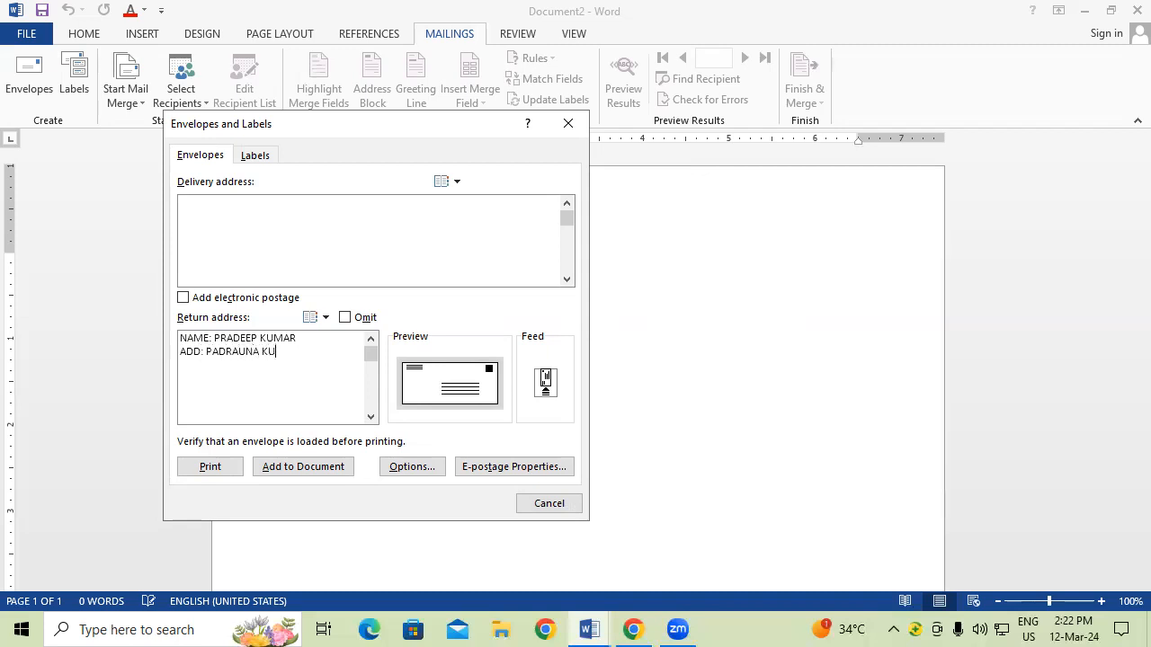
pyautogui.write('SHINAGAR')
pyautogui.press('Return')
pyautogui.write('PIN CO')
pyautogui.write('DE')
pyautogui.write(':274')
pyautogui.write('304 ')
pyautogui.write('MO')
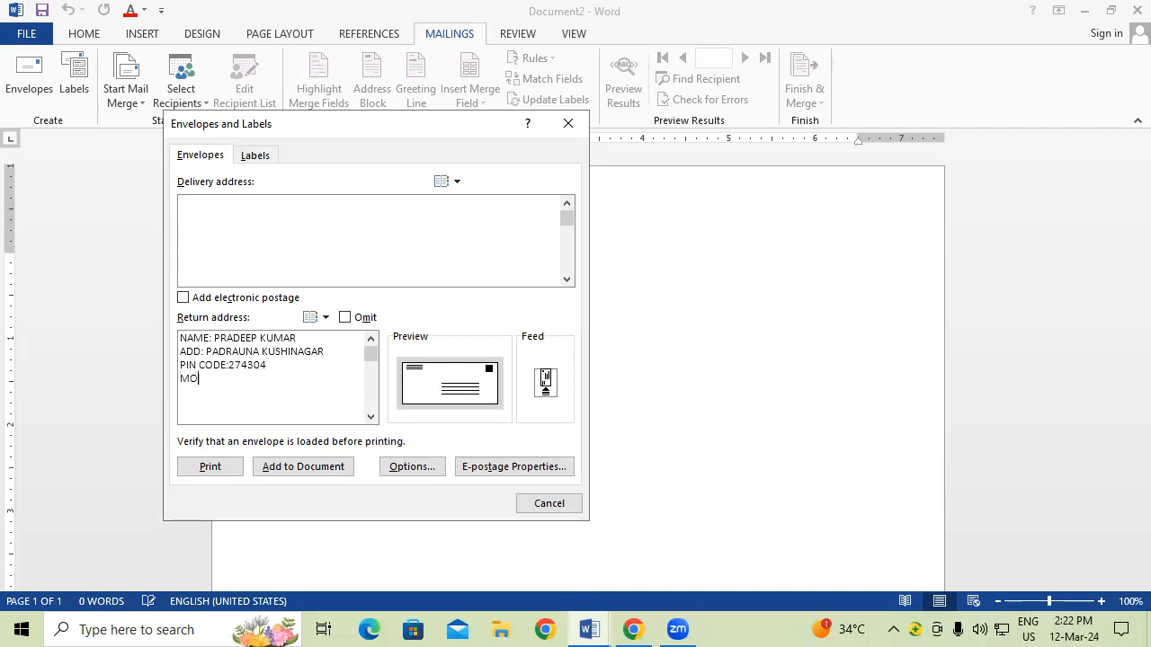
pyautogui.write('.NO')
pyautogui.write('.: ')
# Step: Enter the recipient's name, city, PIN code and mobile number on separate lines as the delivery address
pyautogui.write('NAME:')
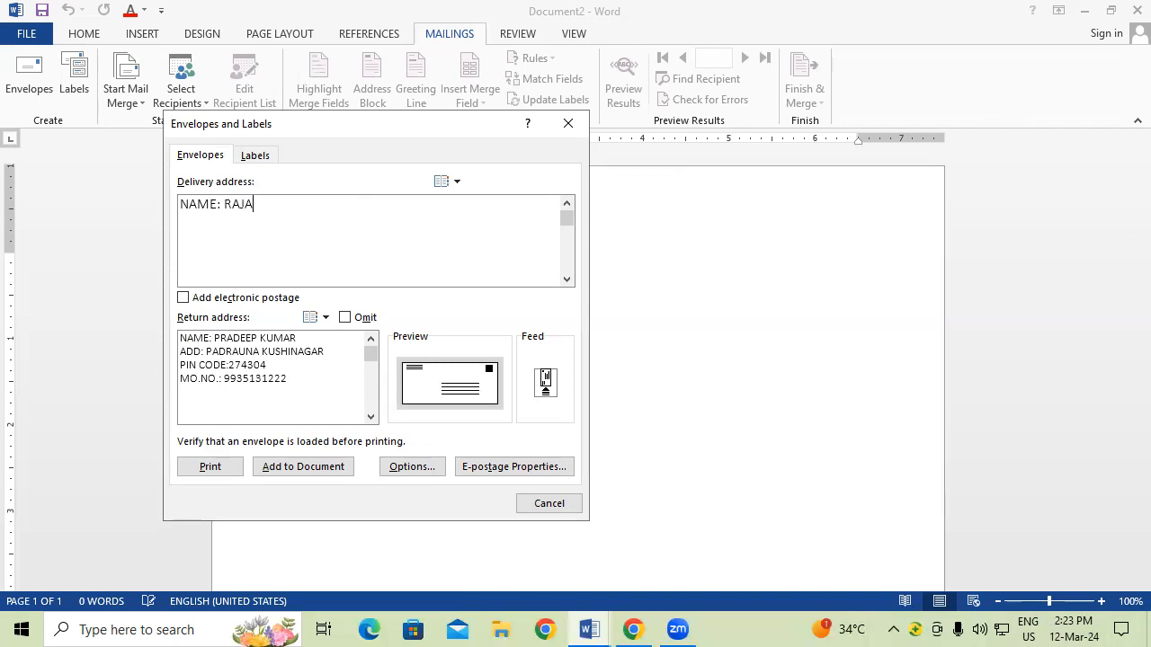
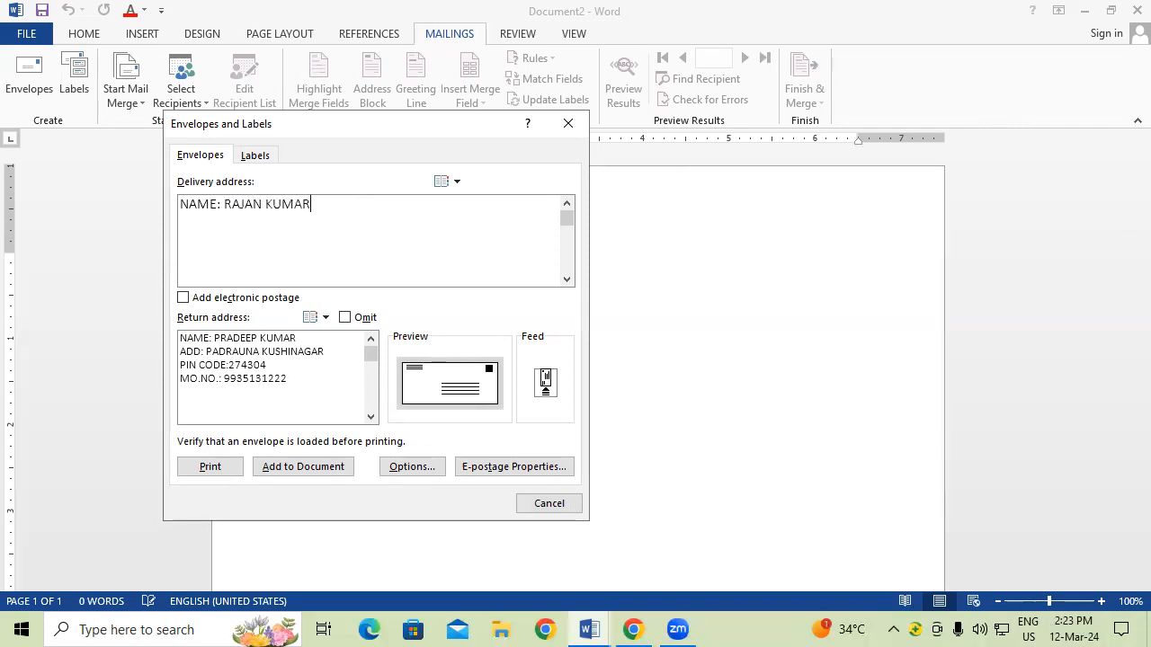
pyautogui.press('Return')
pyautogui.write('ADD: GO')
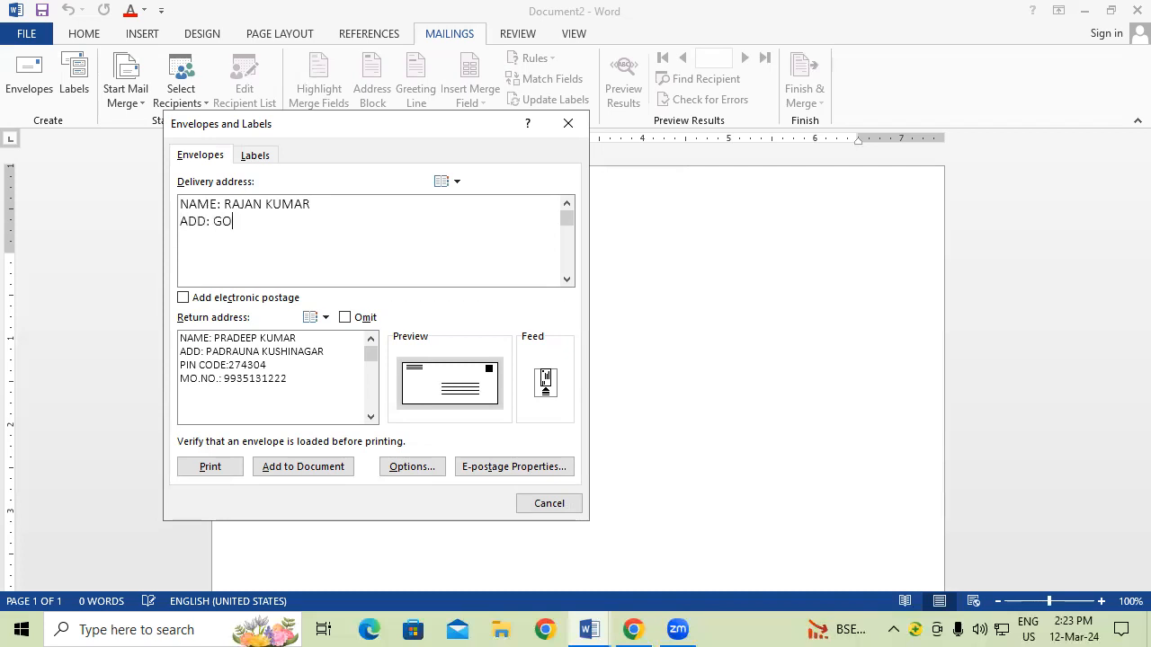
pyautogui.write('RAKHPUR')
pyautogui.press('BackSpace')
pyautogui.write('PIN CODE')
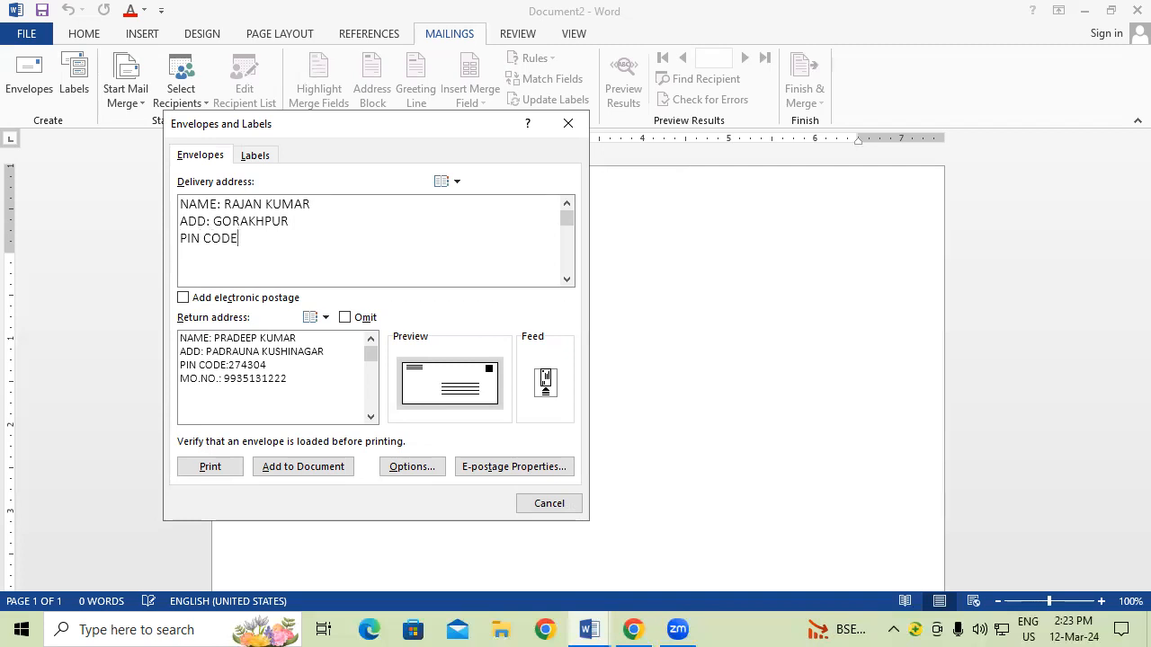
pyautogui.write(':274302')
pyautogui.press('Return')
pyautogui.write('M')
pyautogui.write('O.NO')
pyautogui.write('.:')
pyautogui.write('3652240')
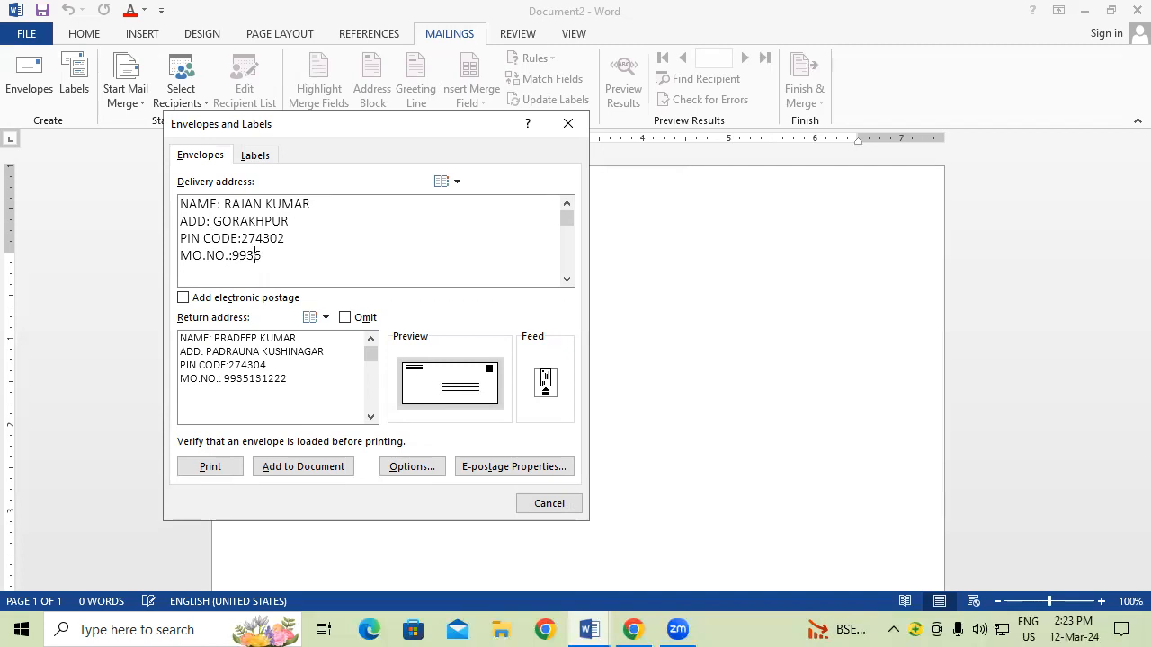
pyautogui.write('8')
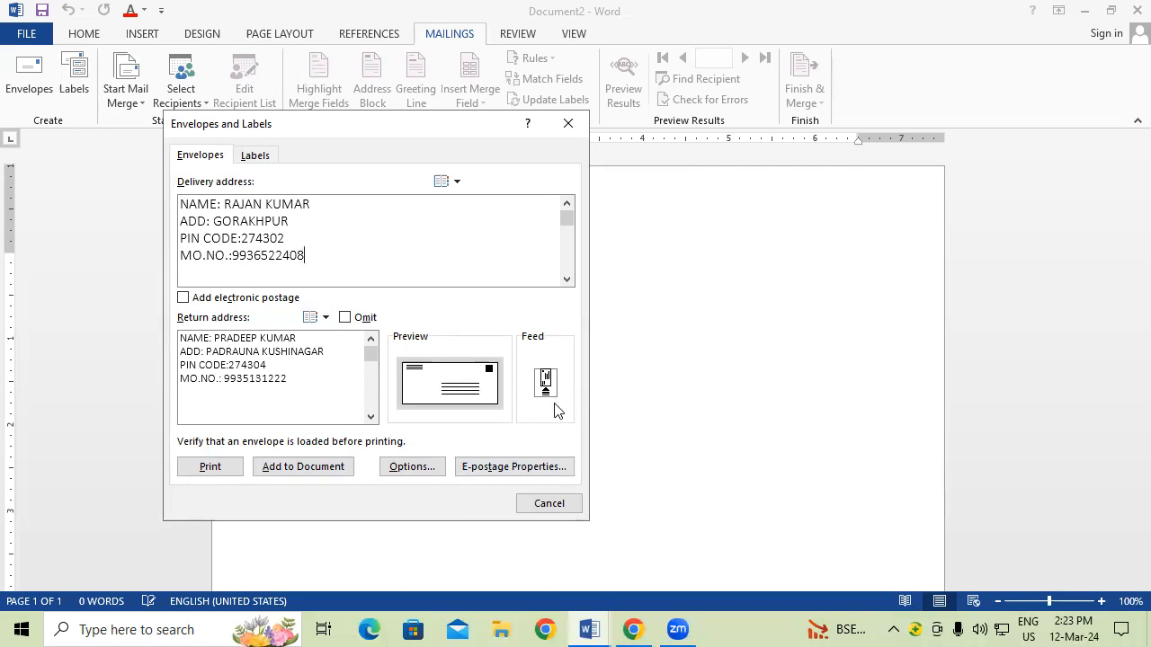
# Step: Add the envelope to the document, save the return address as default, enlarge both addresses, and preview printing
pyautogui.click(322, 469)
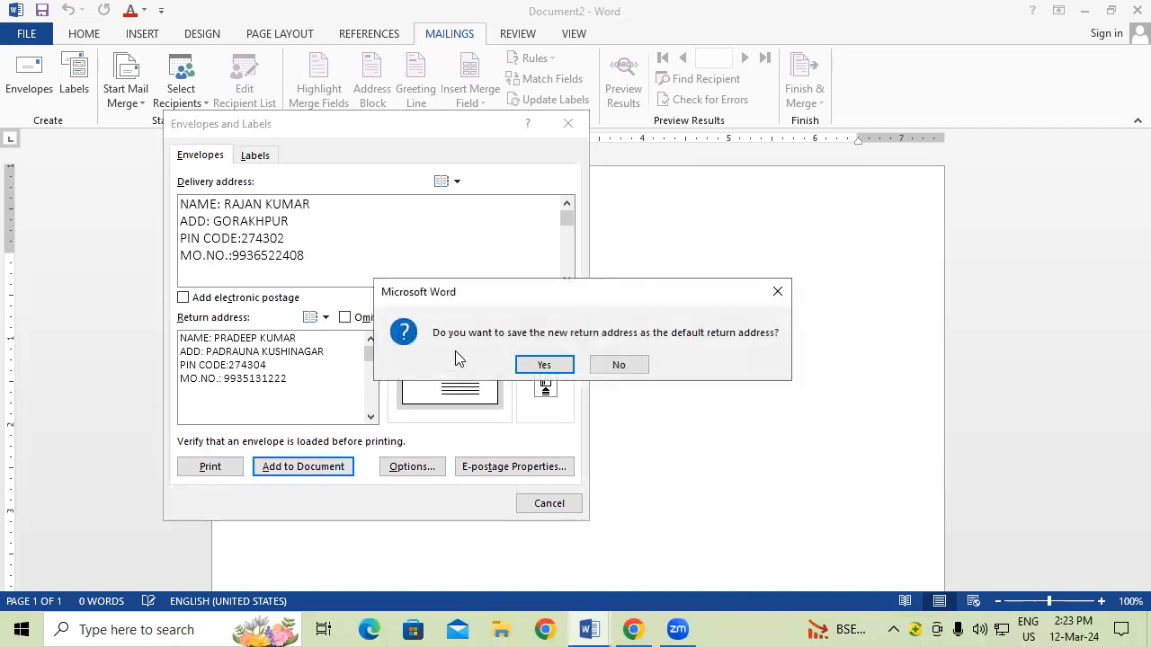
pyautogui.click(551, 366)
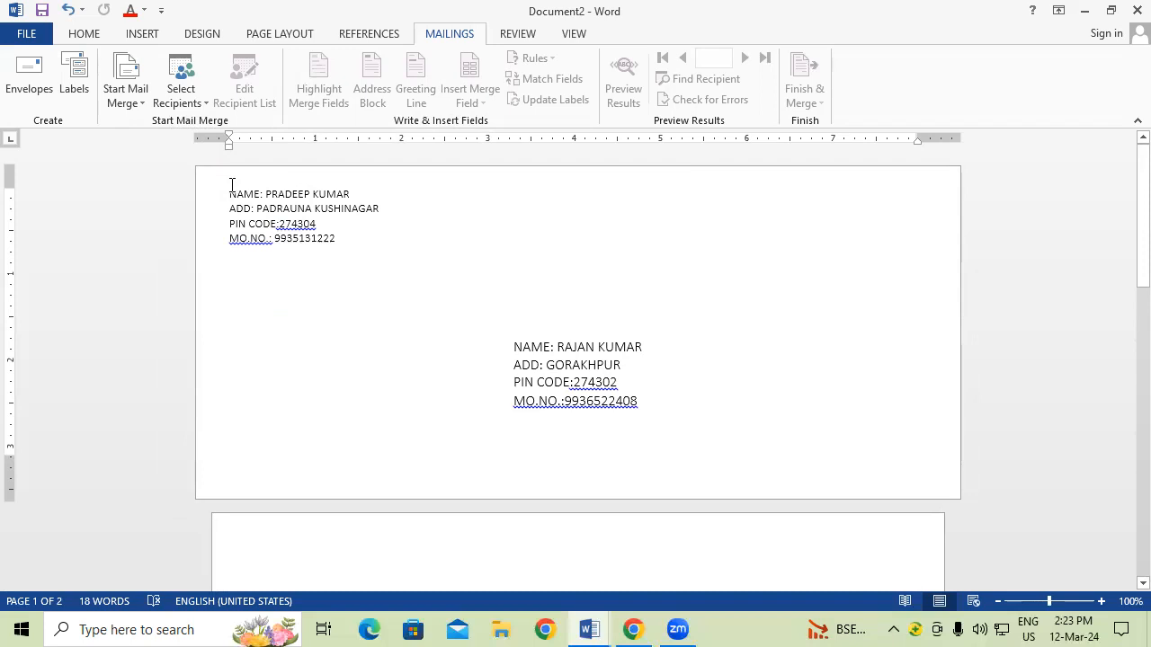
pyautogui.moveTo(231, 185); pyautogui.dragTo(362, 268)
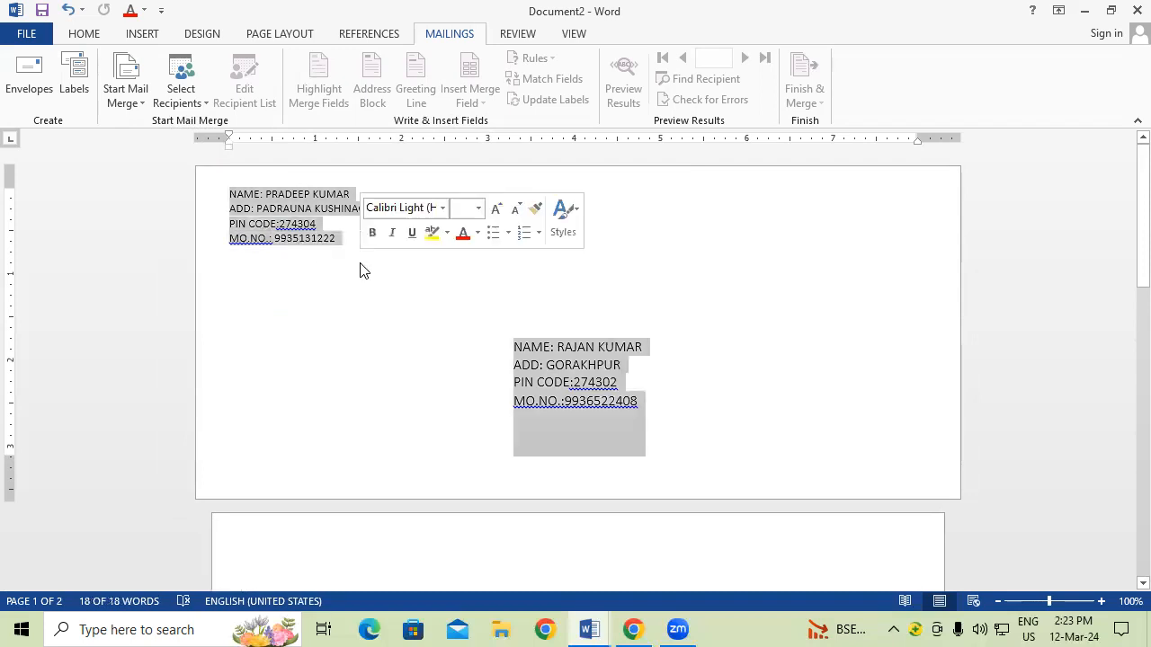
pyautogui.hotkey('ctrl', 'shift', '.')
pyautogui.hotkey('ctrl', 'shift', '.')
pyautogui.hotkey('ctrl', 'shift', '.')
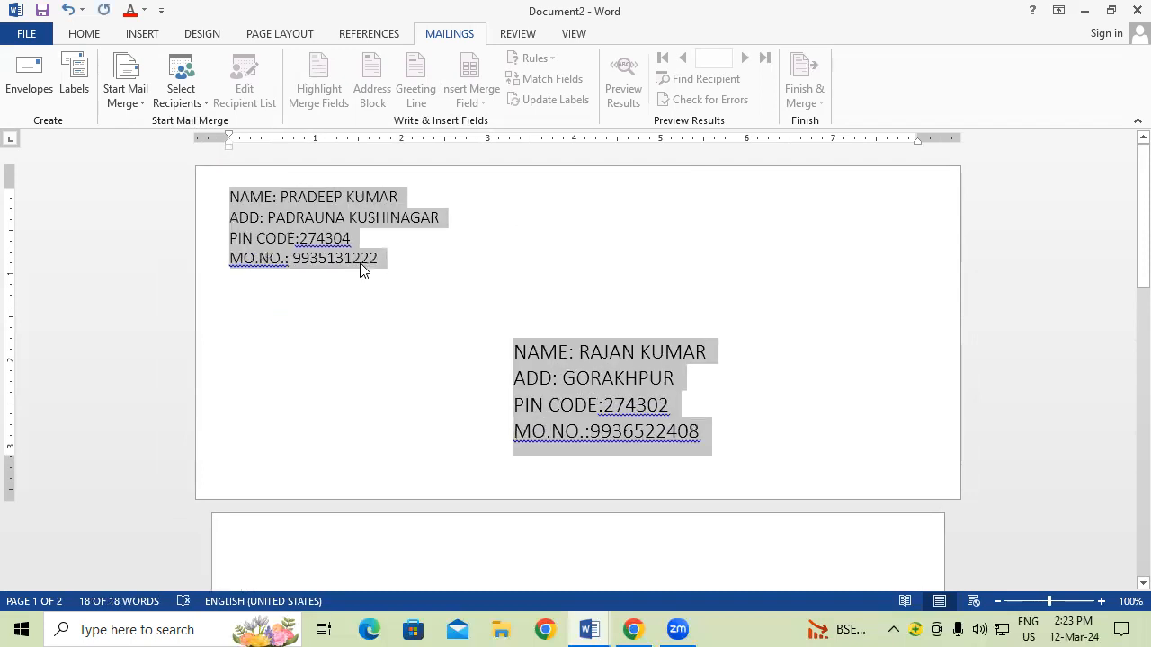
pyautogui.click(420, 320)
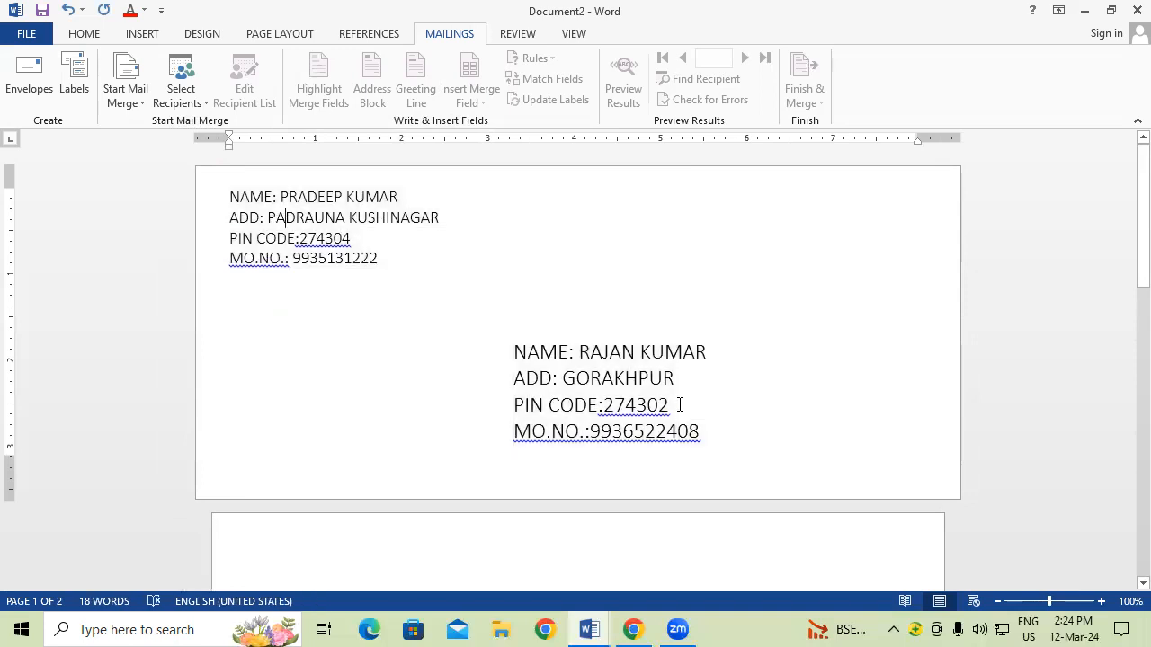
pyautogui.click(629, 403)
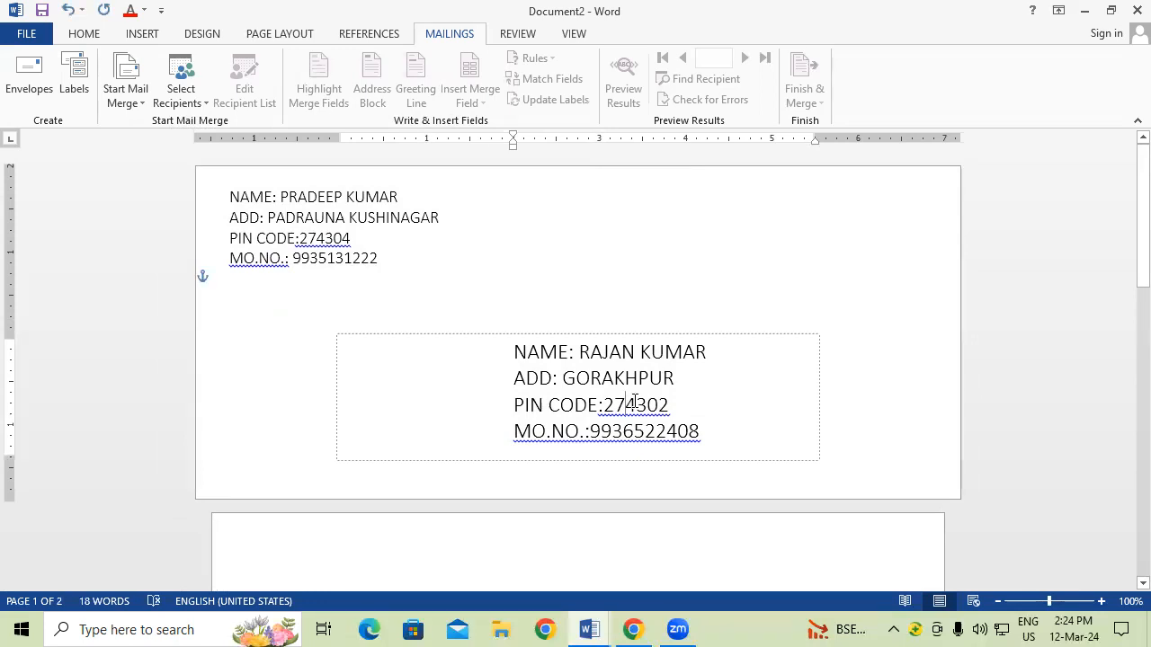
pyautogui.hotkey('ctrl', 'p')
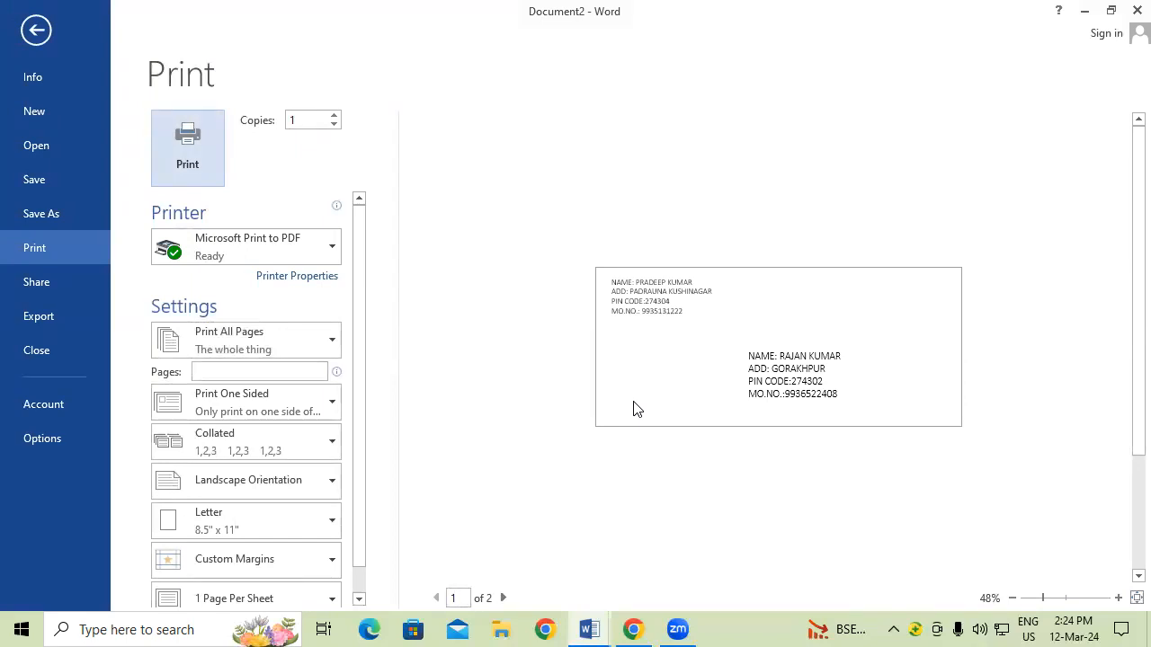
# Step: Exit the Print screen back to the envelope document
pyautogui.press('Escape')
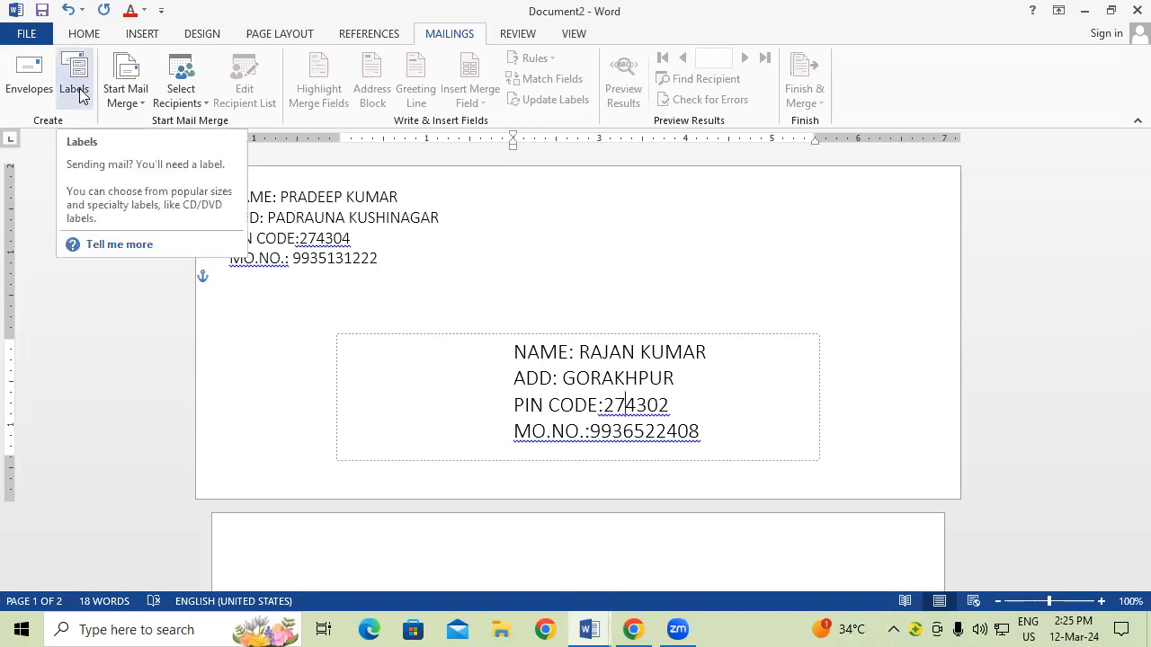
# Step: Deselect the delivery address text box by clicking elsewhere on the page
pyautogui.click(691, 273)
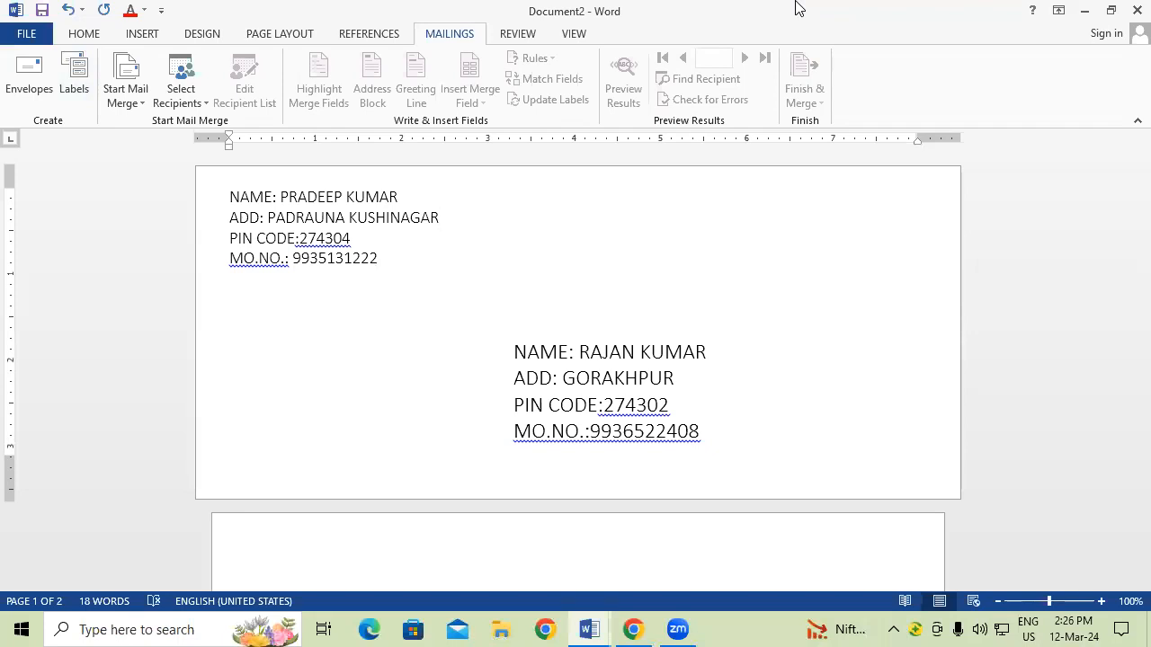
# Step: Open Labels and replace the prefilled address with a first name and a mobile number on two lines
pyautogui.click(76, 90)
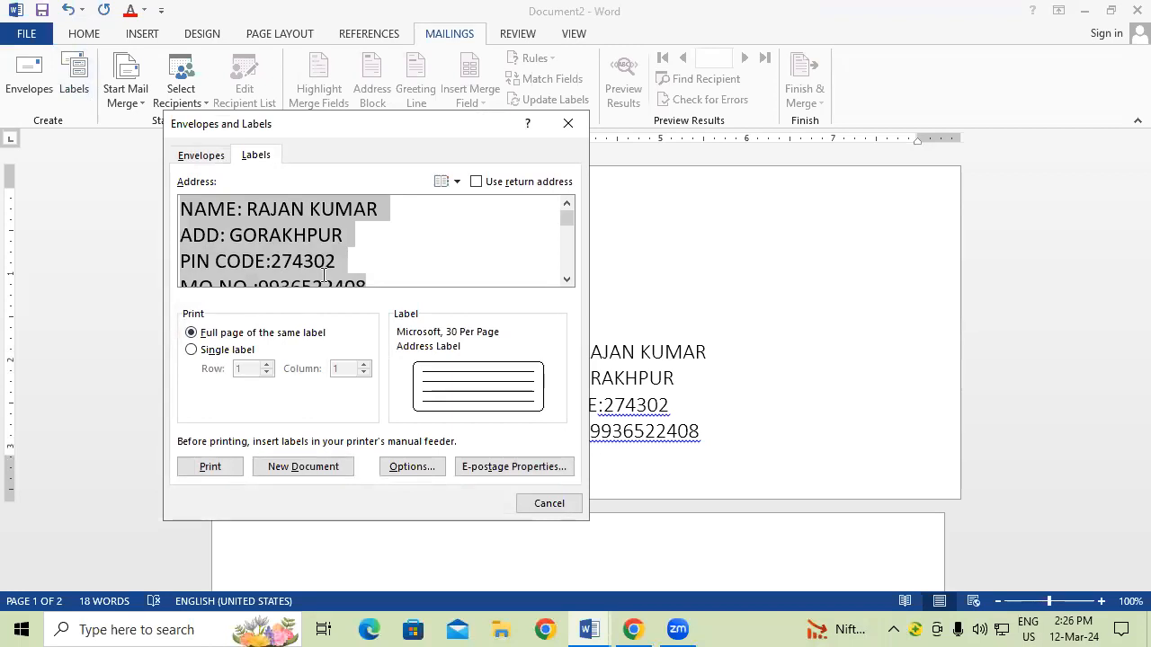
pyautogui.press('Delete')
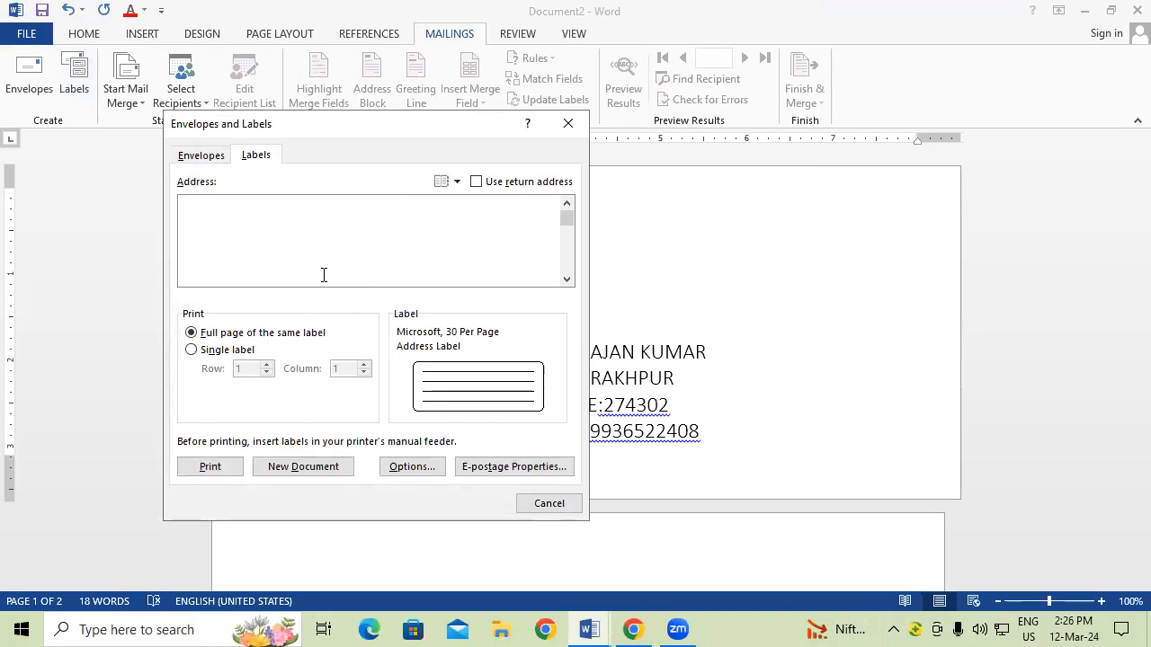
pyautogui.write('PRADEEP')
pyautogui.press('Return')
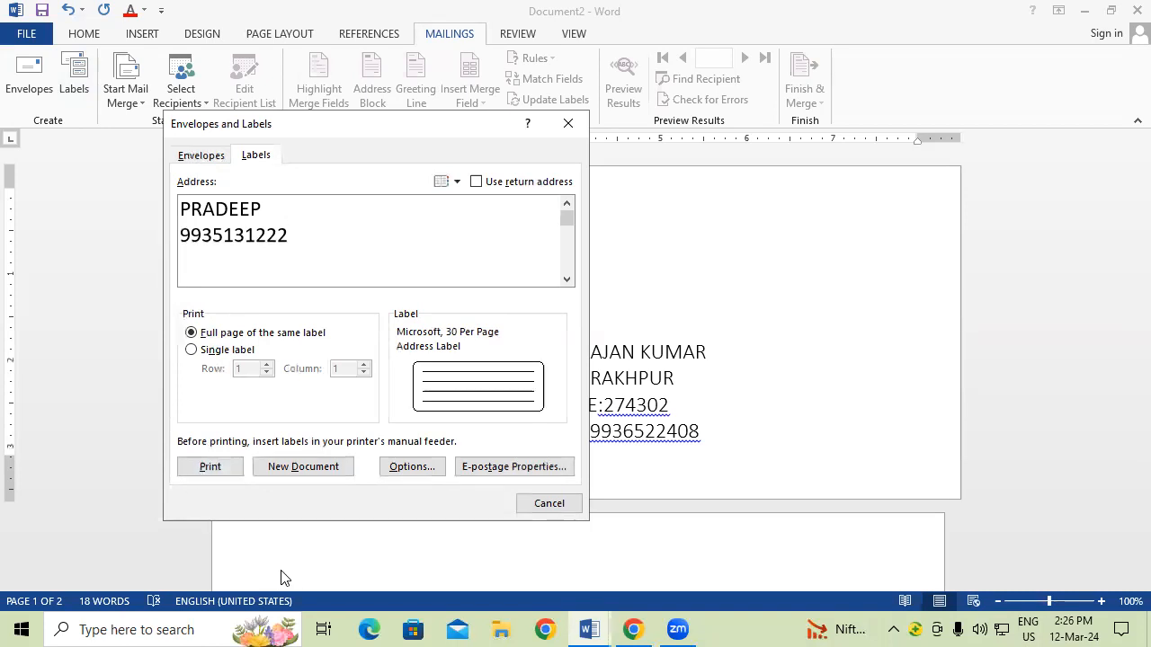
# Step: Choose the Microsoft 30 Per Page address label (1" by 2.63") in the label options
pyautogui.click(411, 466)
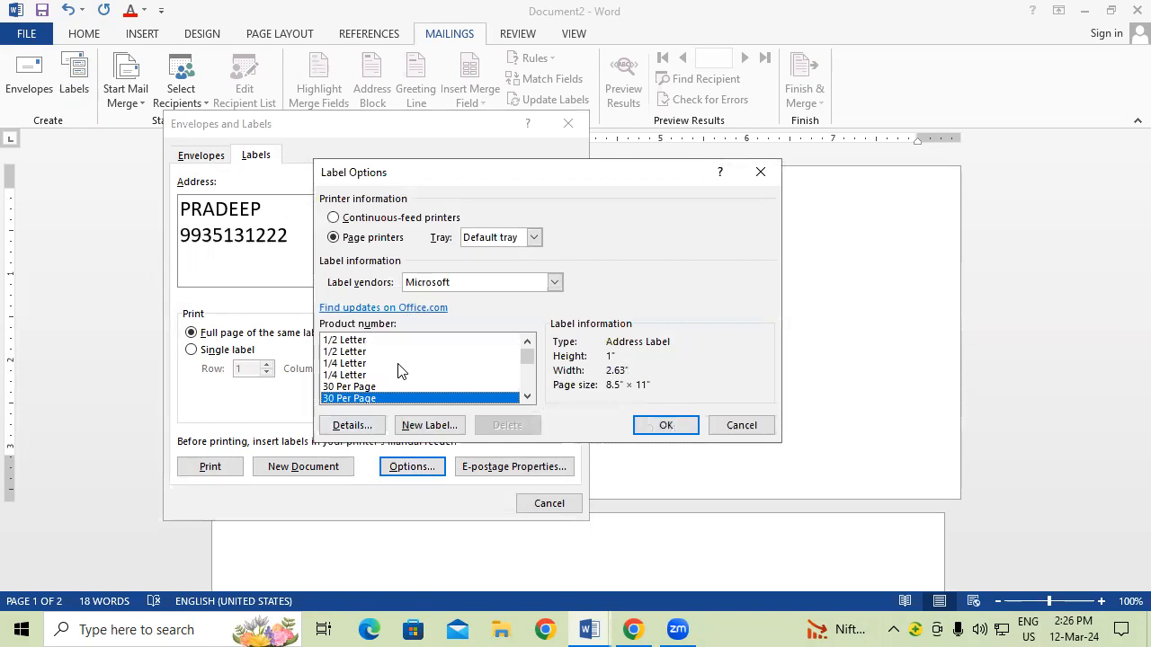
pyautogui.scroll(-1, 401, 371)
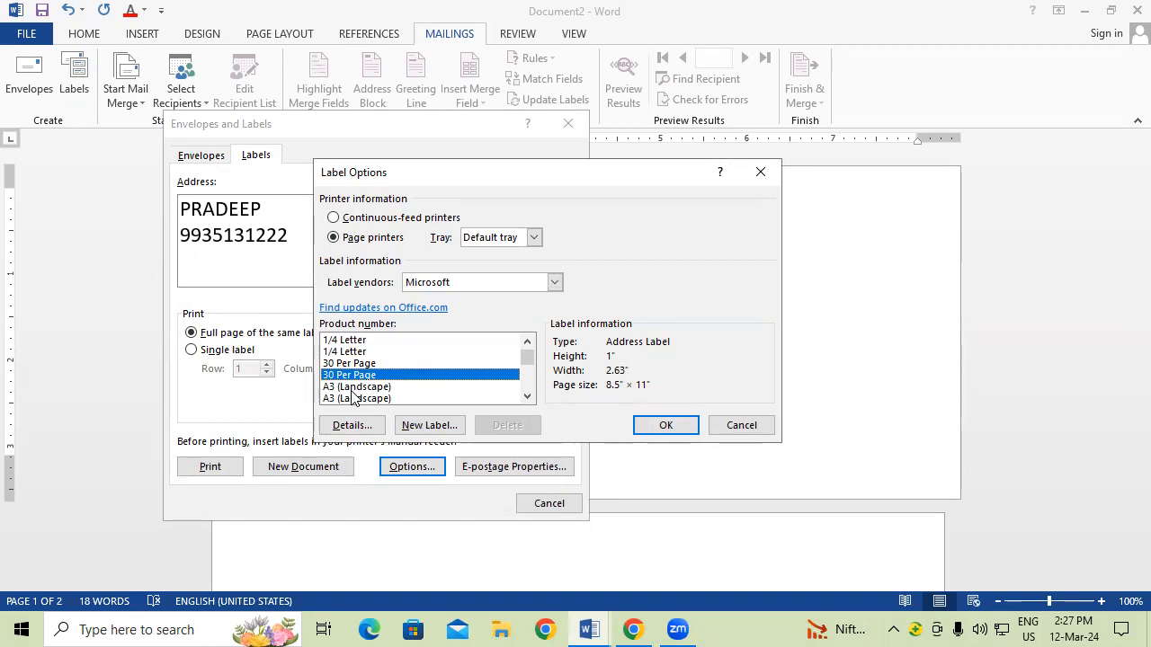
pyautogui.click(689, 429)
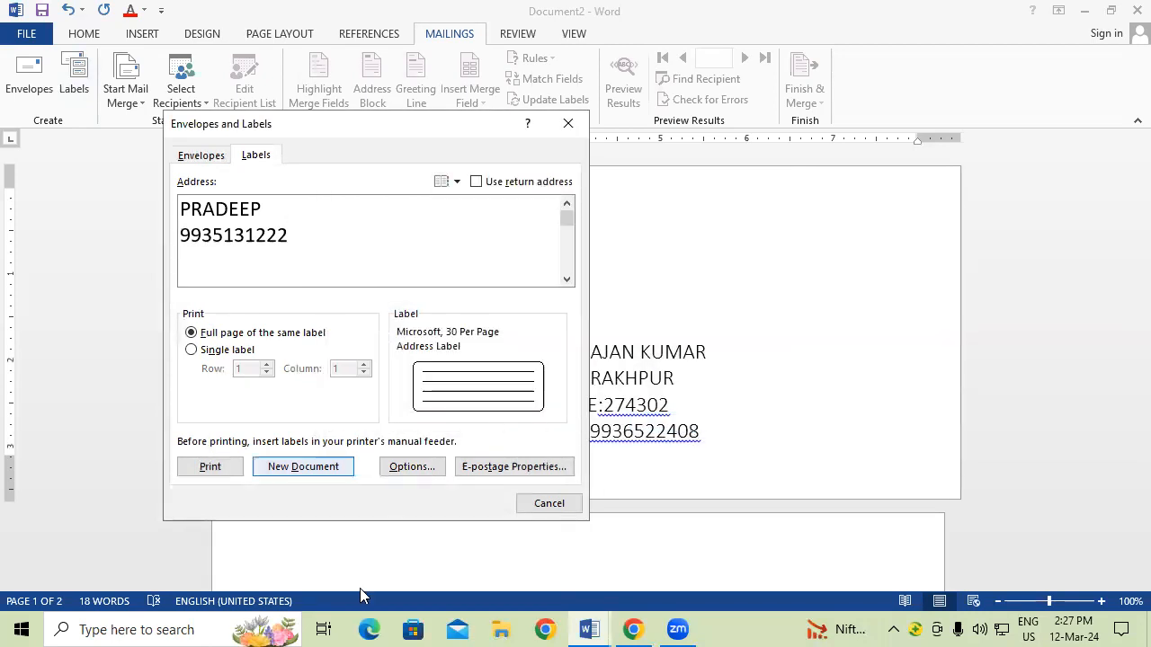
# Step: Generate the labels as a new document, Labels3, and scroll through the label sheet
pyautogui.click(329, 474)
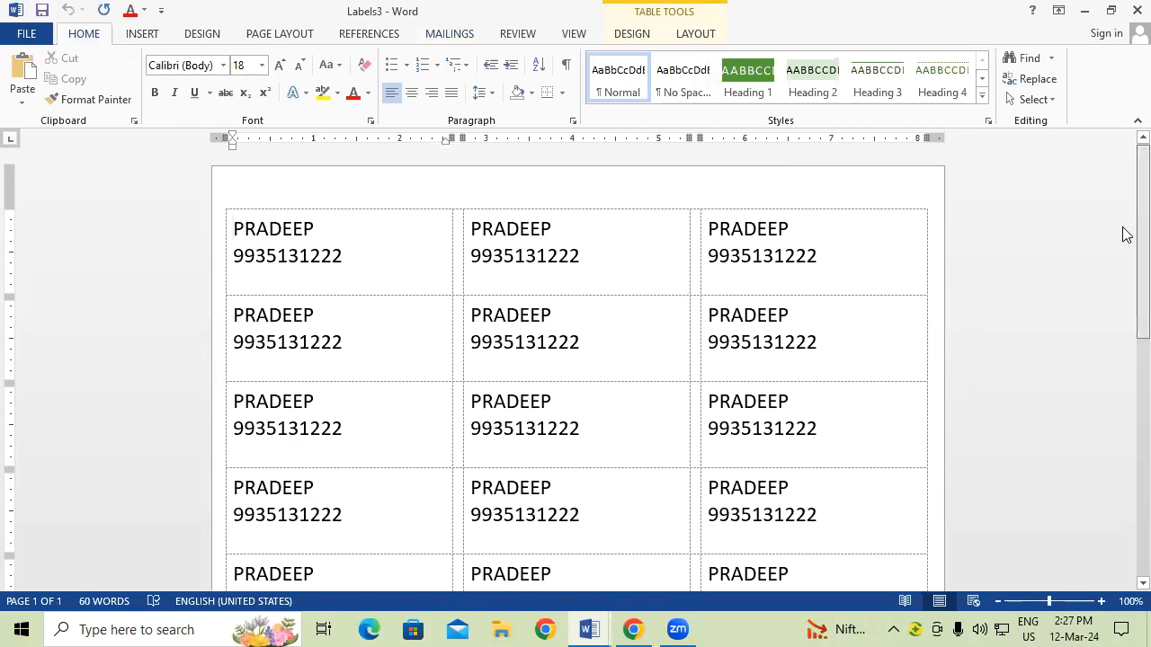
pyautogui.scroll(-3, 1123, 270)
pyautogui.scroll(-3, 1123, 467)
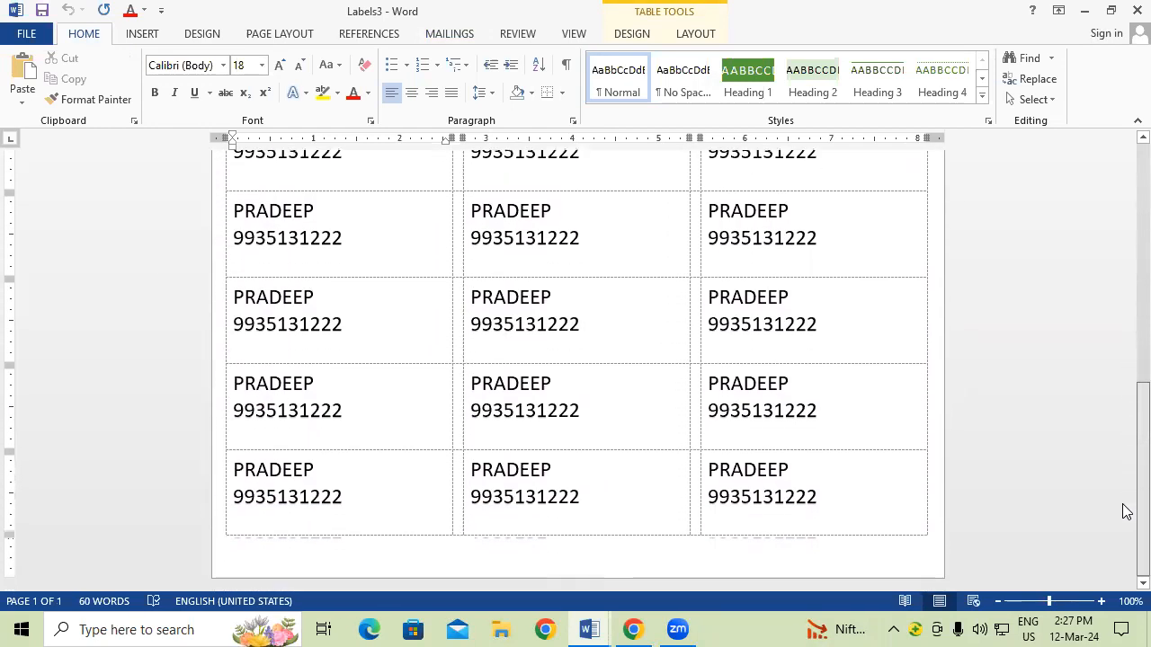
pyautogui.scroll(3, 1127, 289)
pyautogui.scroll(3, 1125, 225)
pyautogui.scroll(-3, 1123, 333)
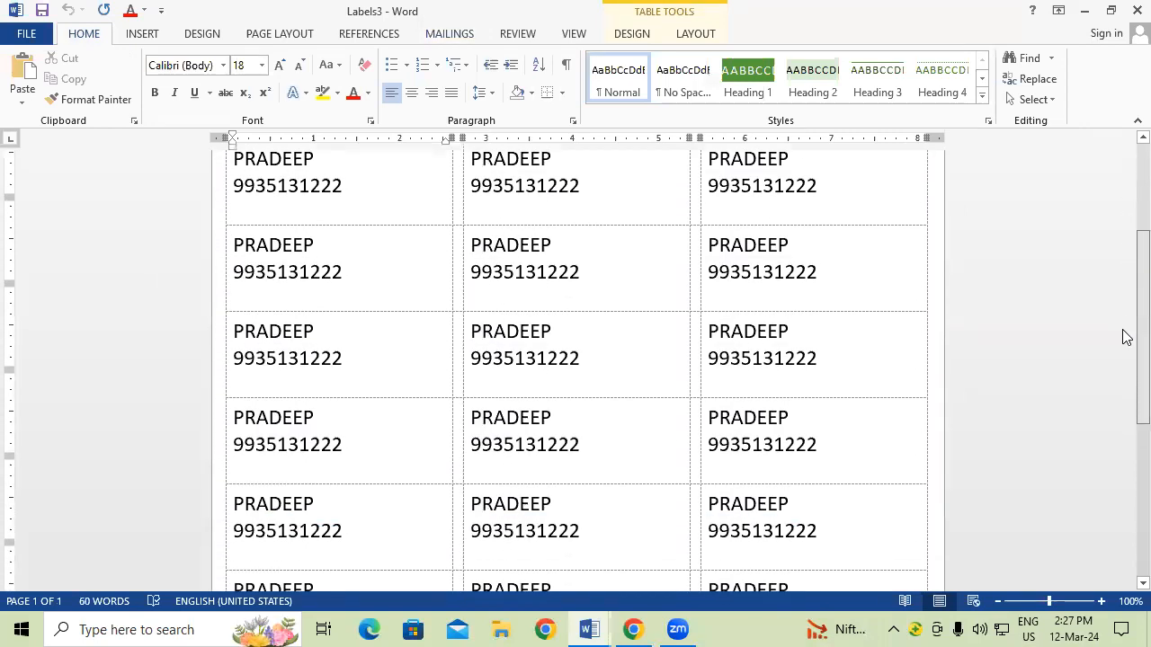
pyautogui.scroll(1, 1115, 323)
pyautogui.scroll(1, 1106, 254)
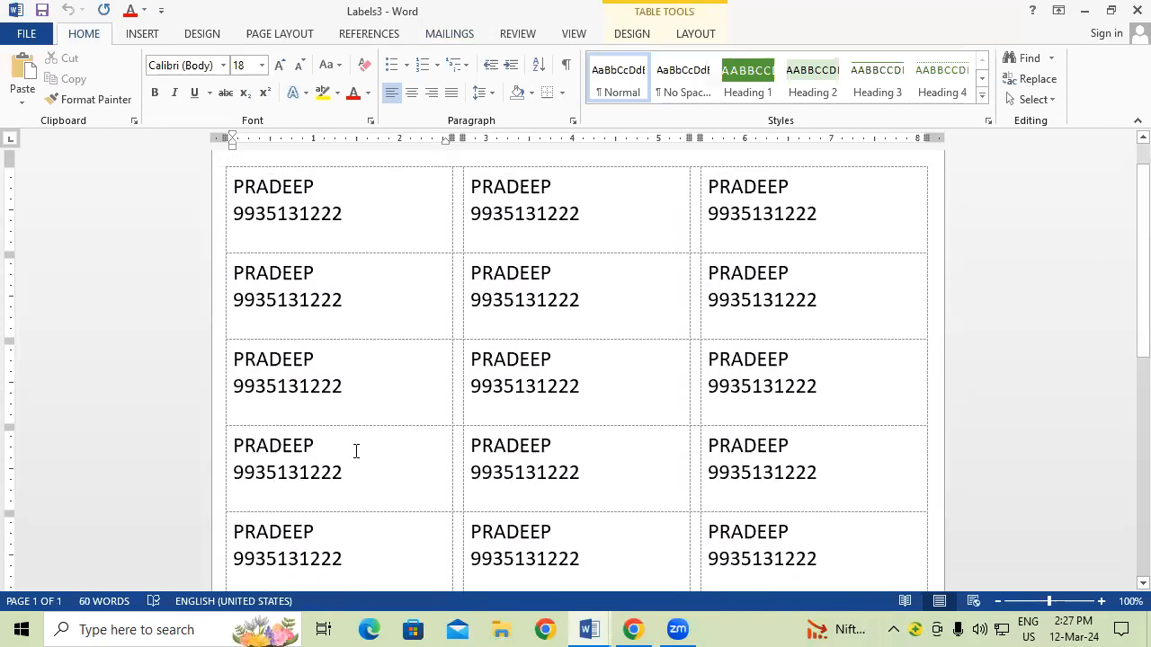
pyautogui.hotkey('ctrl', 'p')
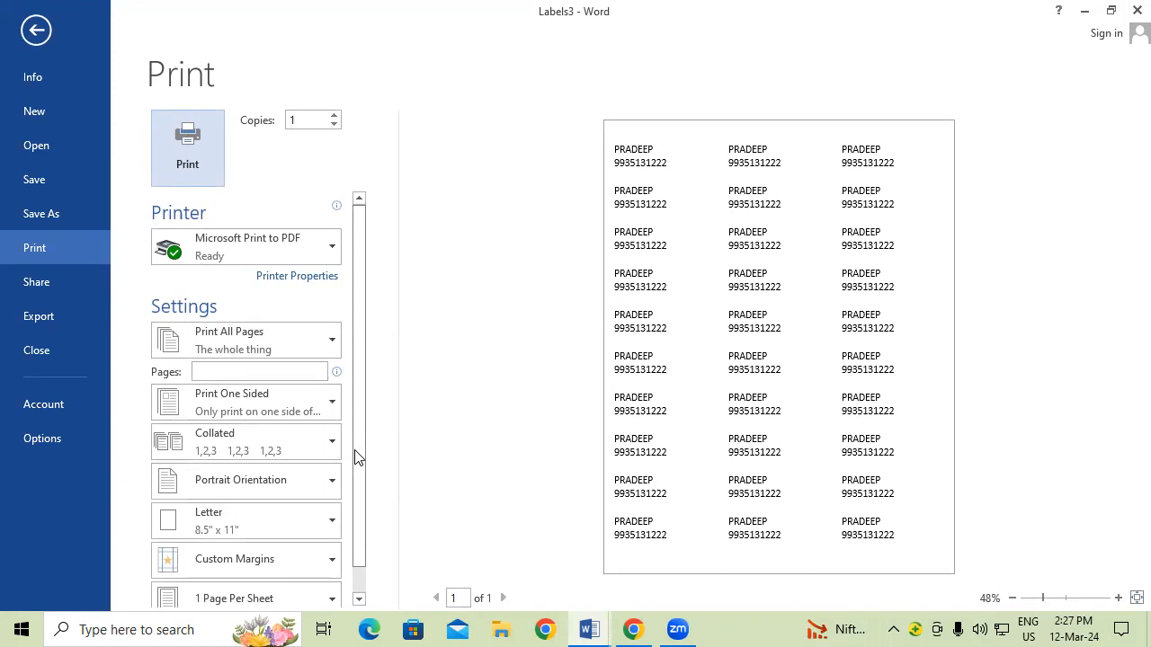
pyautogui.press('Escape')
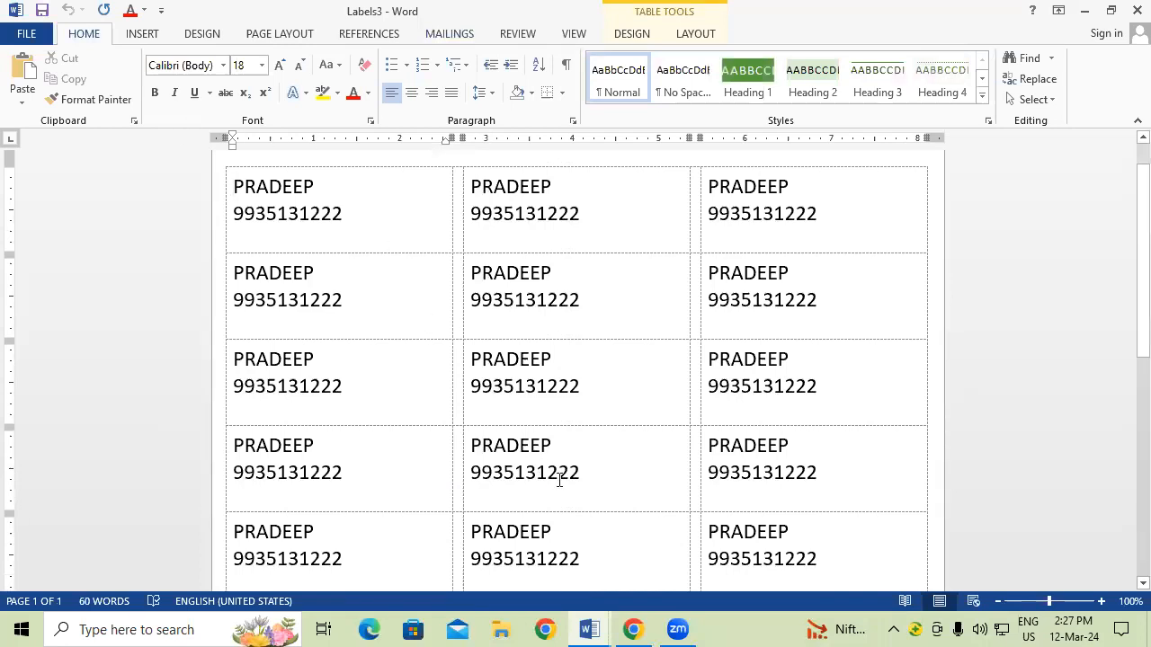
pyautogui.hotkey('ctrl', 'n')
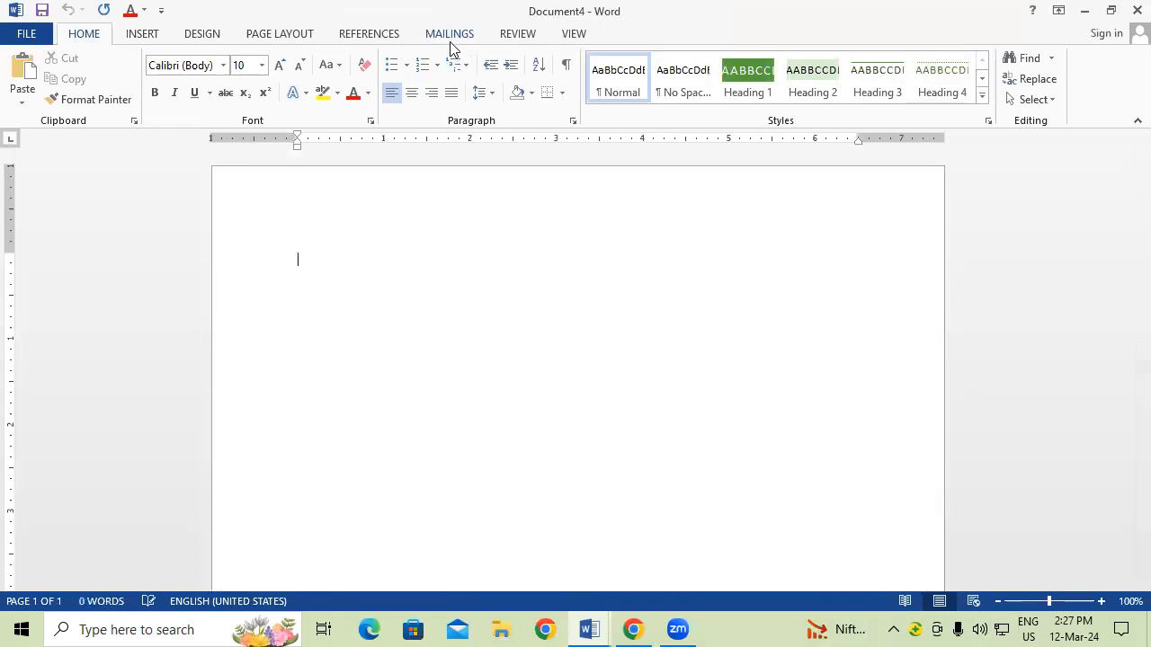
# Step: Open Labels in the new document and enter the first name and mobile number on two lines
pyautogui.click(449, 36)
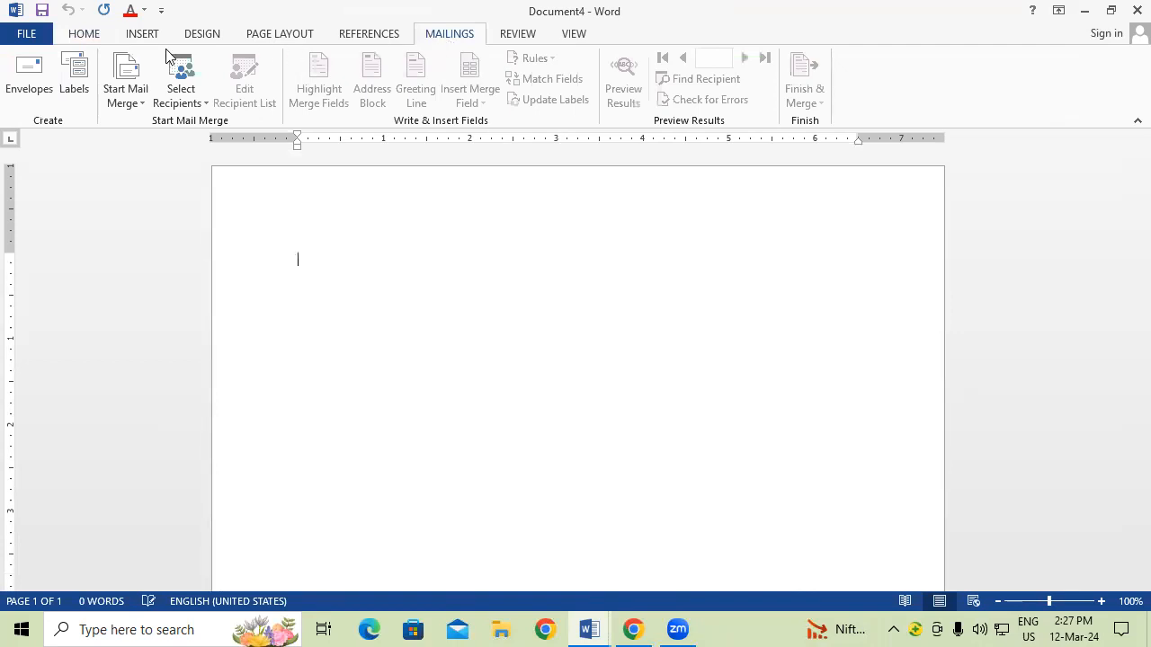
pyautogui.click(88, 77)
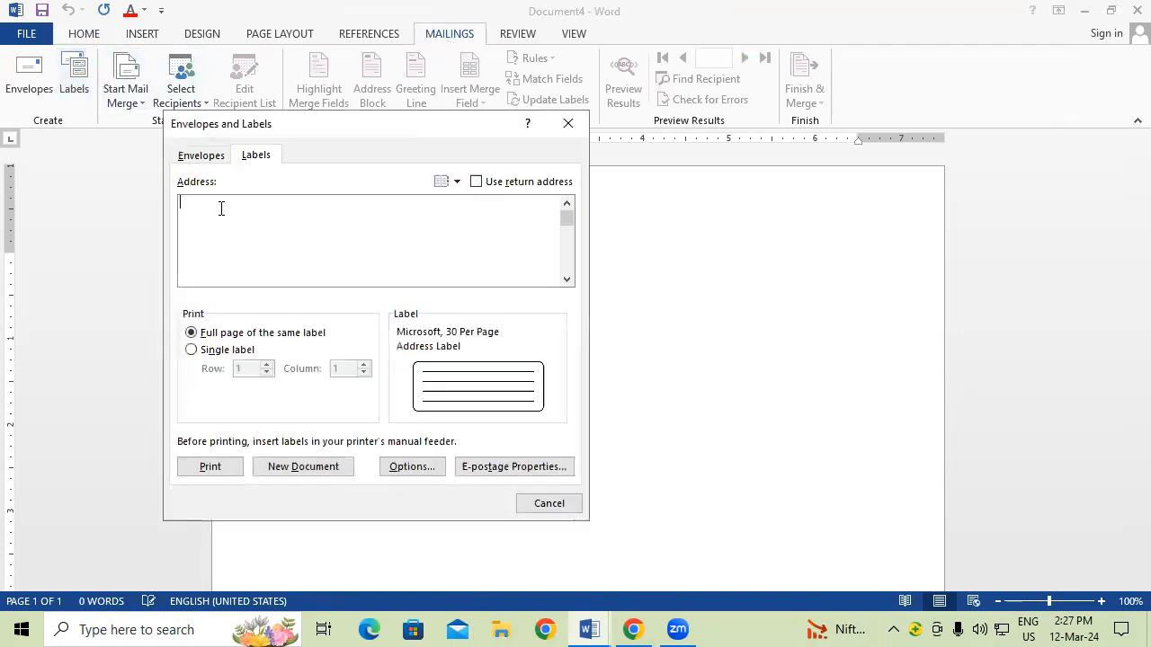
pyautogui.write('PRADEEP')
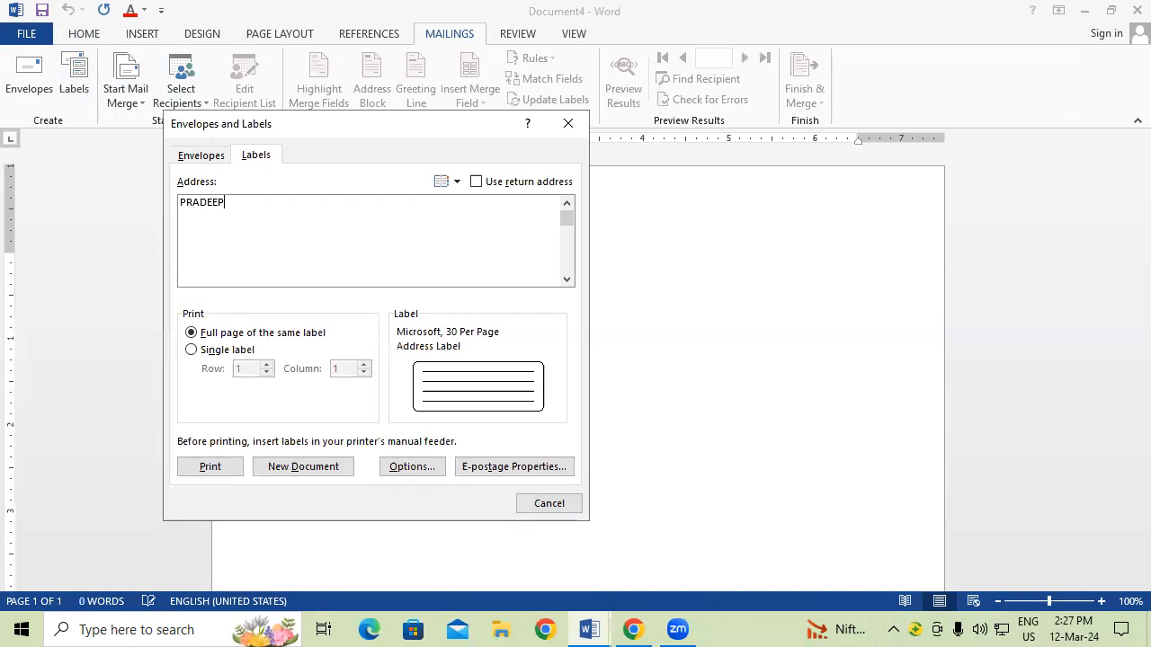
pyautogui.press('Return')
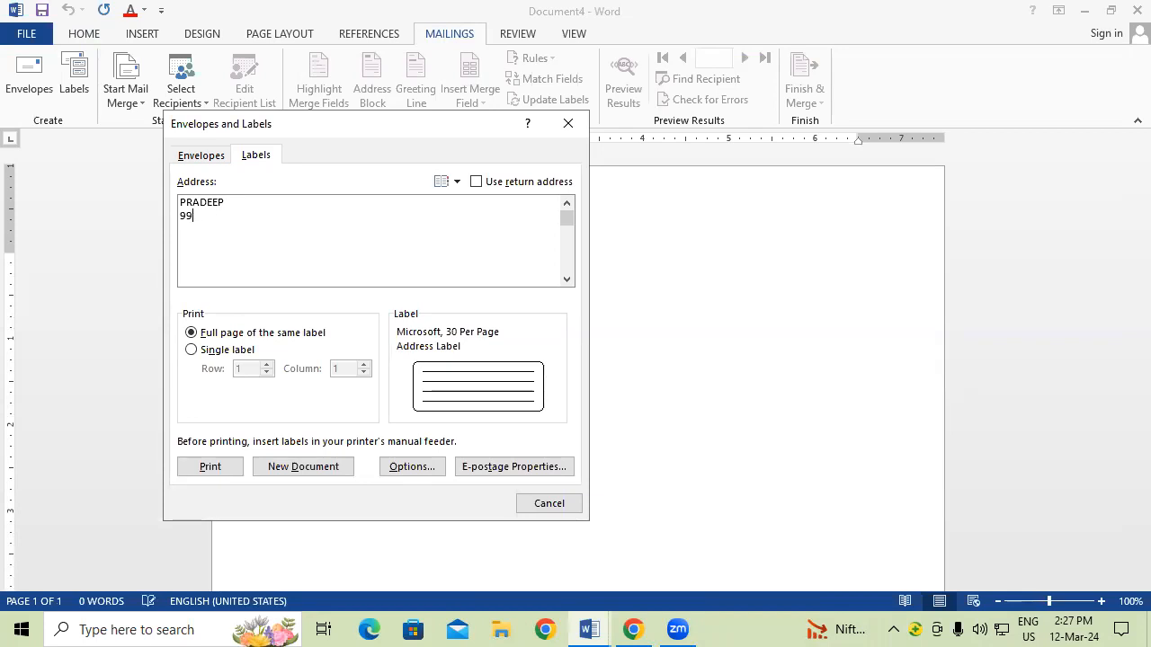
# Step: Select the 30 Per Page label type and generate the full label sheet as Labels5
pyautogui.click(416, 462)
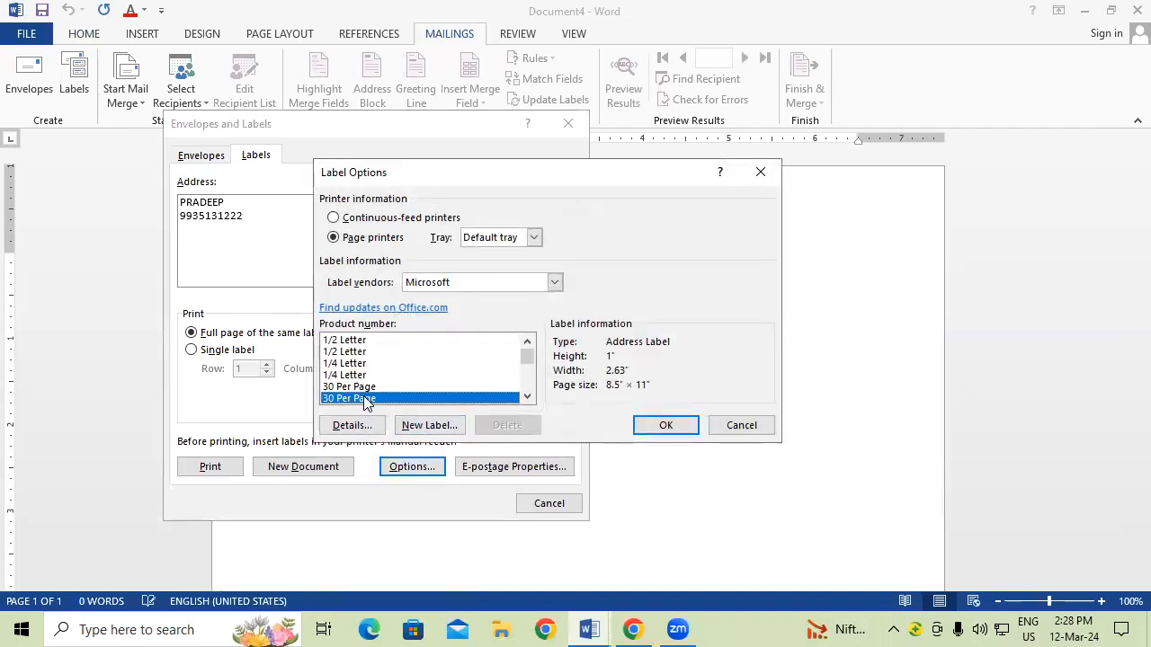
pyautogui.click(657, 432)
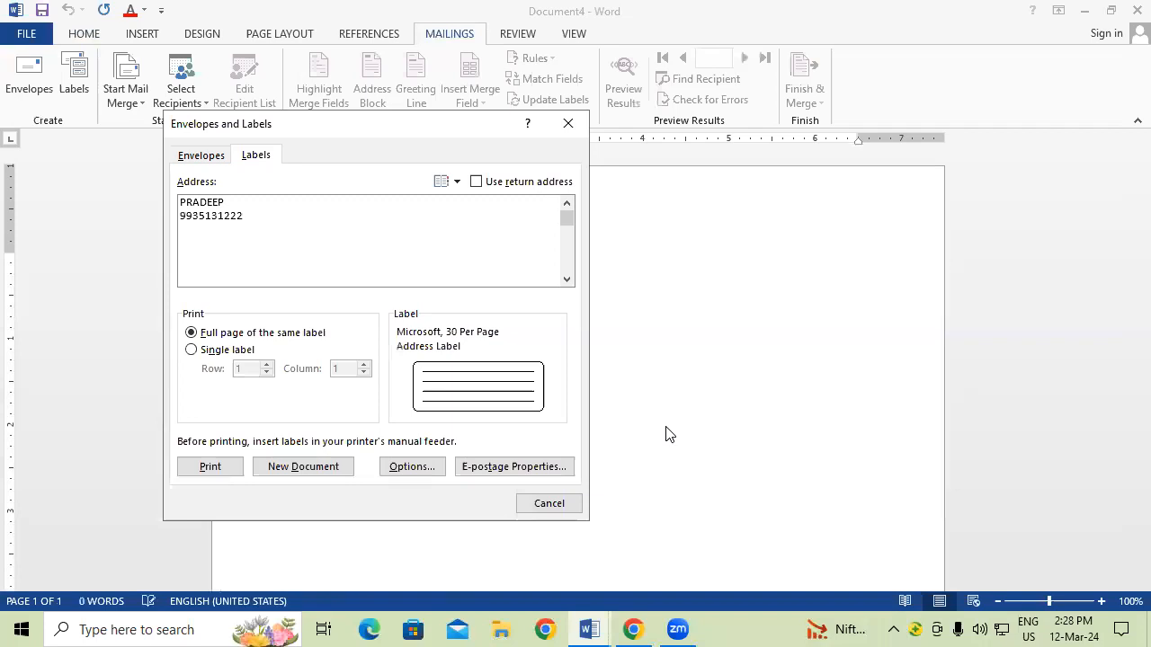
pyautogui.click(298, 467)
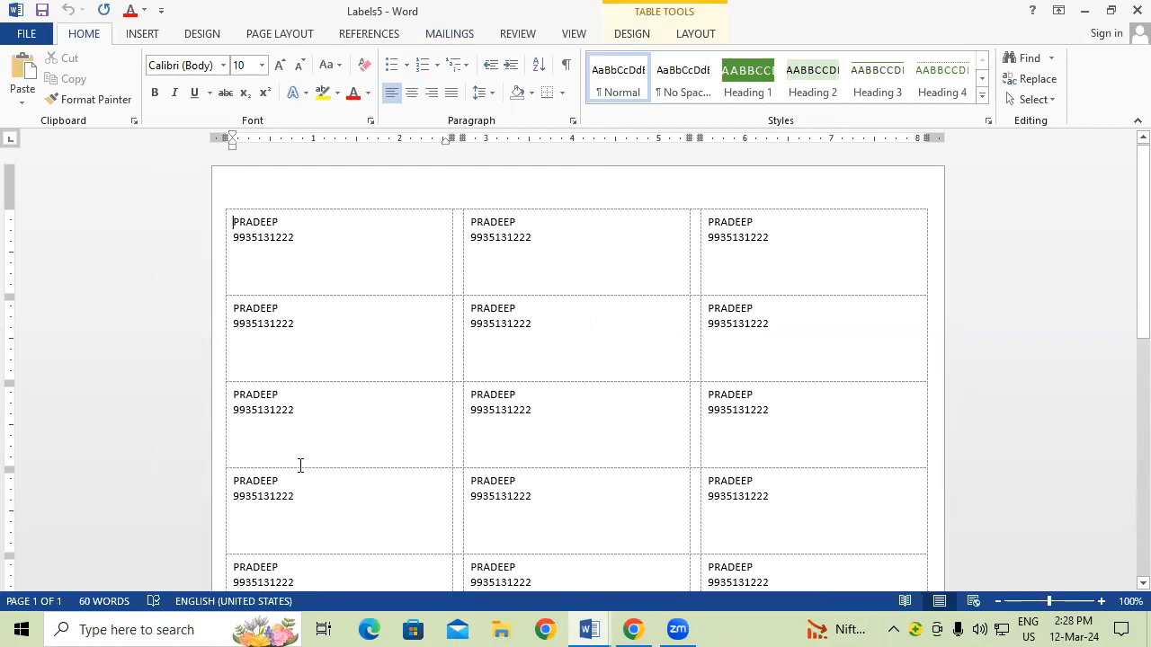
# Step: Switch to the Labels3 document and browse the Mailings, Table Design and Layout tabs
pyautogui.moveTo(600, 627)
pyautogui.click(588, 583)
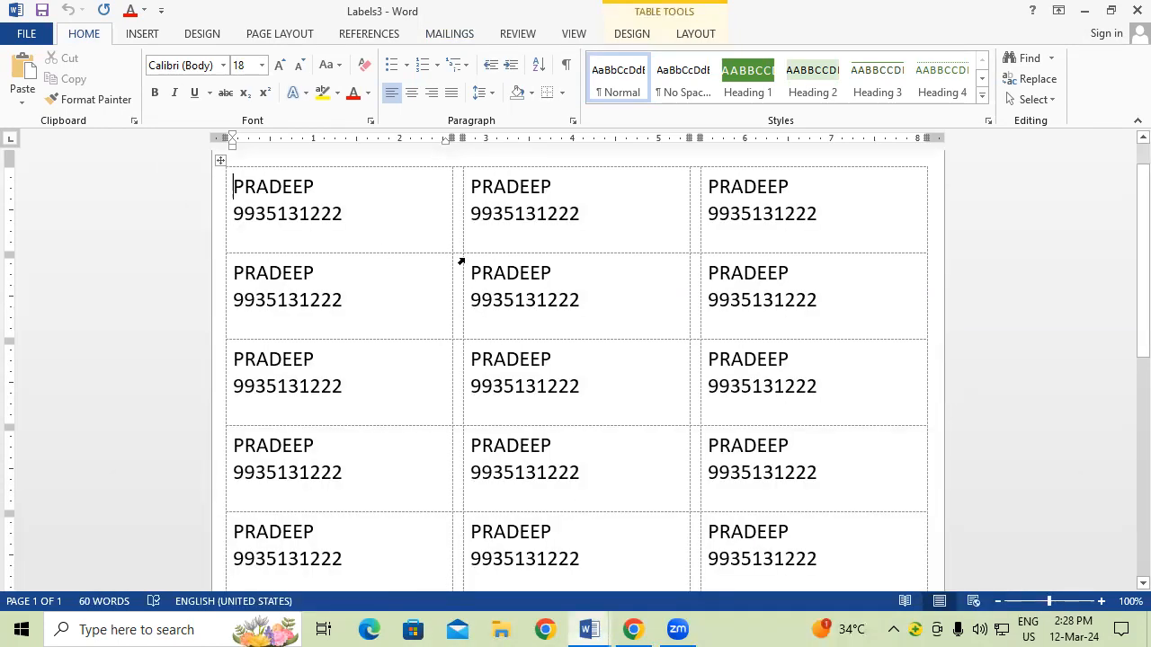
pyautogui.click(454, 34)
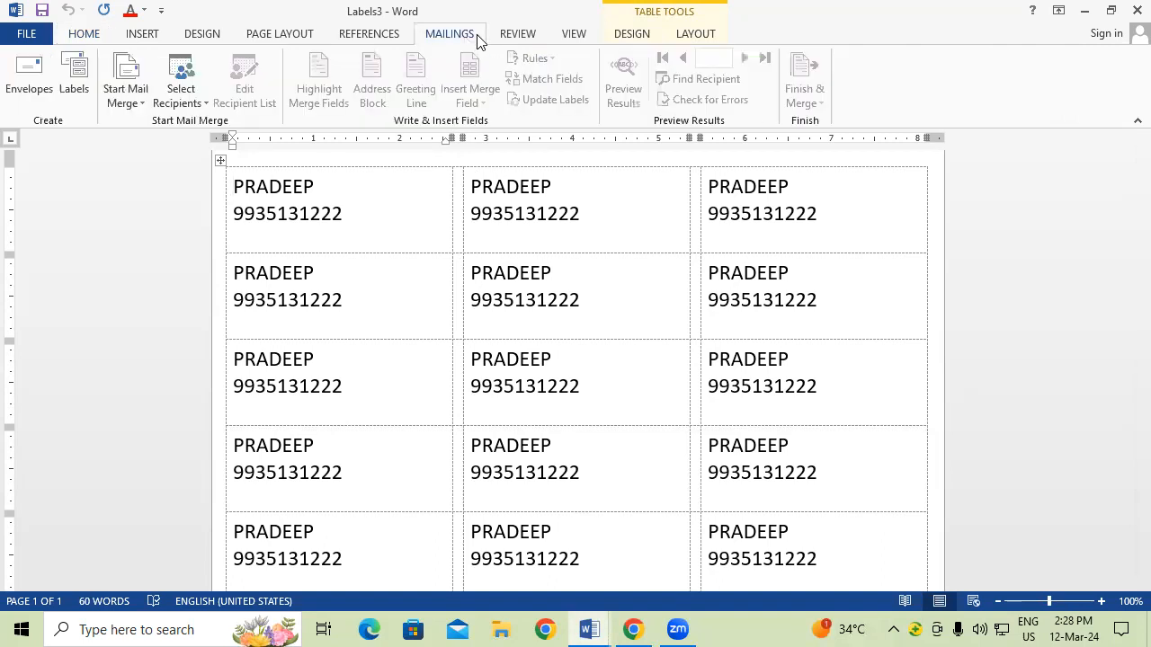
pyautogui.click(631, 34)
pyautogui.click(696, 34)
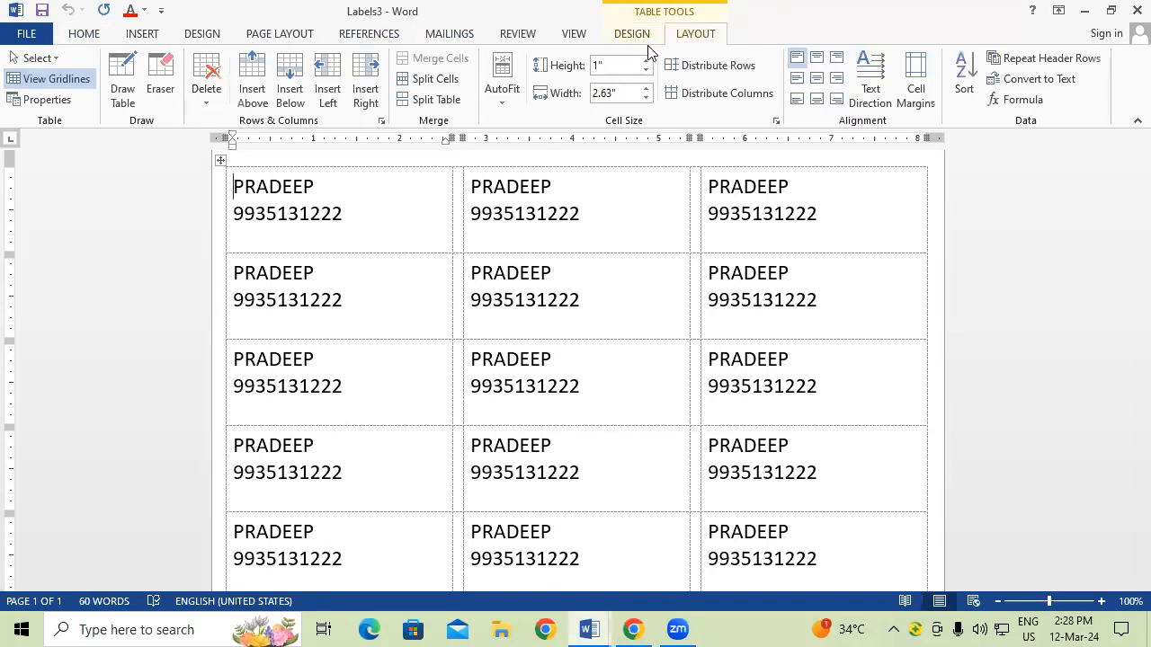
pyautogui.click(444, 36)
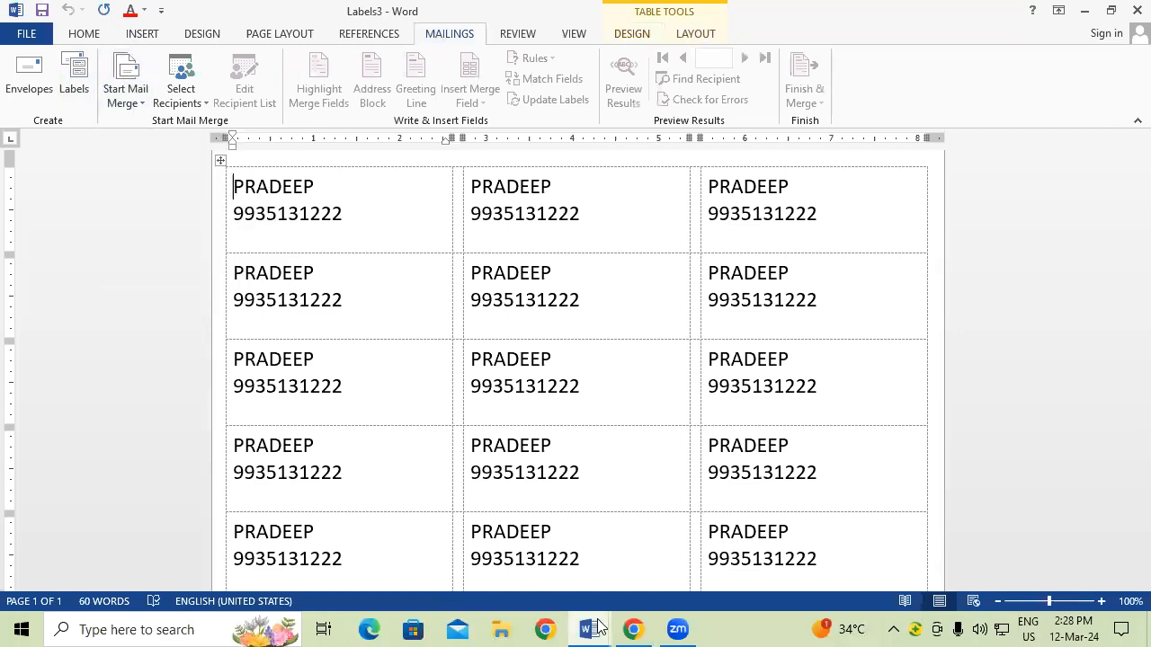
# Step: Close the Labels5 document without saving its changes
pyautogui.moveTo(598, 627)
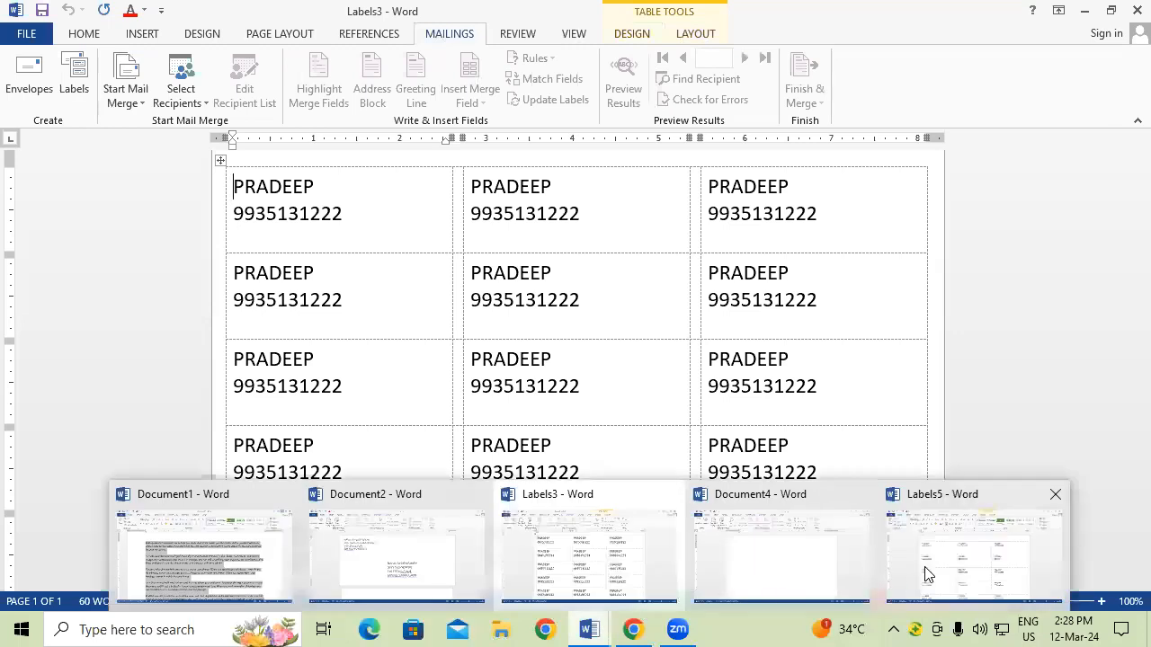
pyautogui.click(1056, 496)
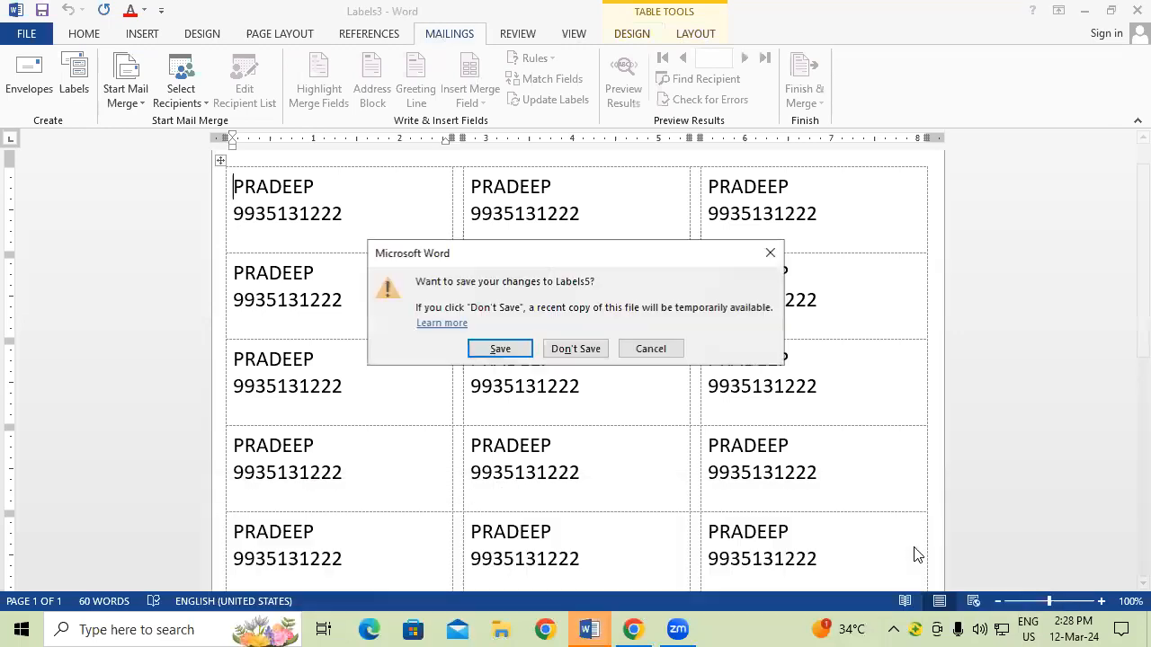
pyautogui.click(577, 348)
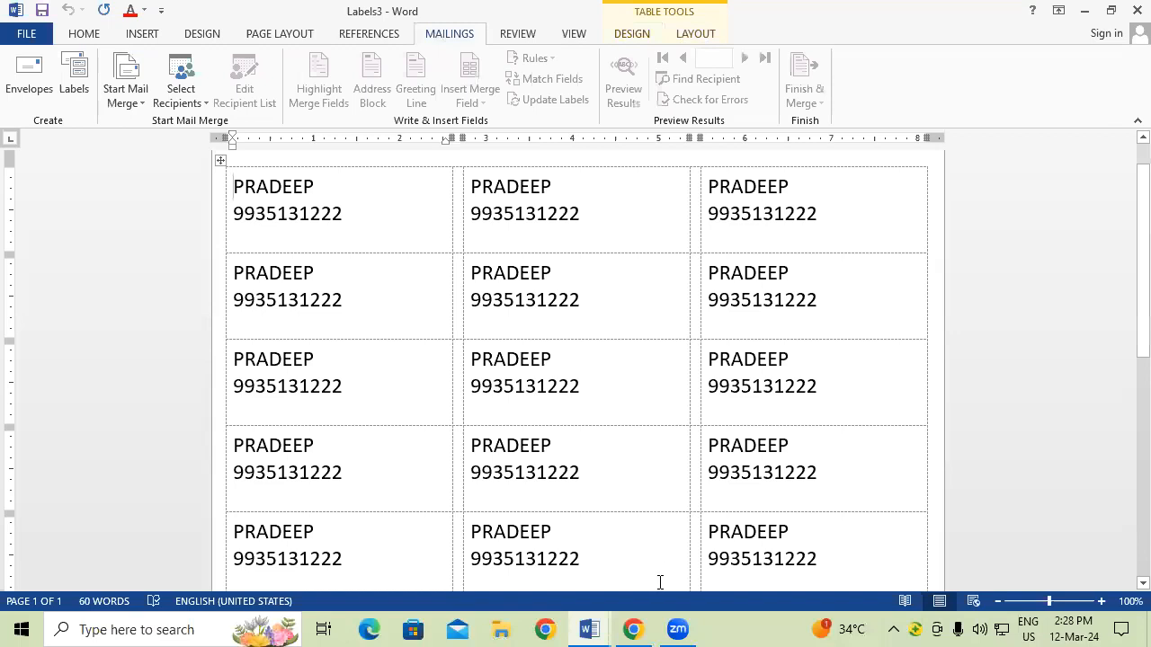
# Step: Create a new blank document and handwrite SBI in green ink
pyautogui.hotkey('ctrl', 'n')
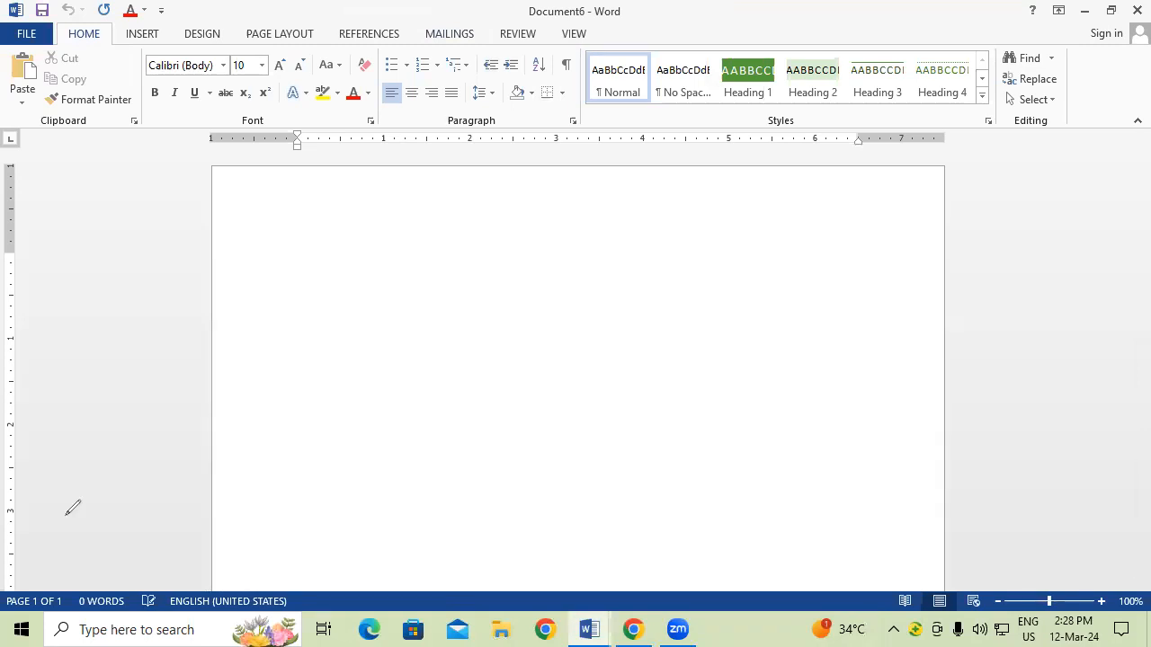
pyautogui.moveTo(235, 323)
pyautogui.mouseDown()
pyautogui.moveTo(256, 340)
pyautogui.moveTo(239, 369)
pyautogui.mouseUp()
pyautogui.moveTo(264, 315)
pyautogui.mouseDown()
pyautogui.moveTo(268, 353)
pyautogui.moveTo(286, 320)
pyautogui.moveTo(298, 335)
pyautogui.moveTo(269, 349)
pyautogui.mouseUp()
pyautogui.moveTo(305, 284)
pyautogui.mouseDown()
pyautogui.moveTo(314, 322)
pyautogui.moveTo(336, 308)
pyautogui.moveTo(317, 275)
pyautogui.mouseUp()
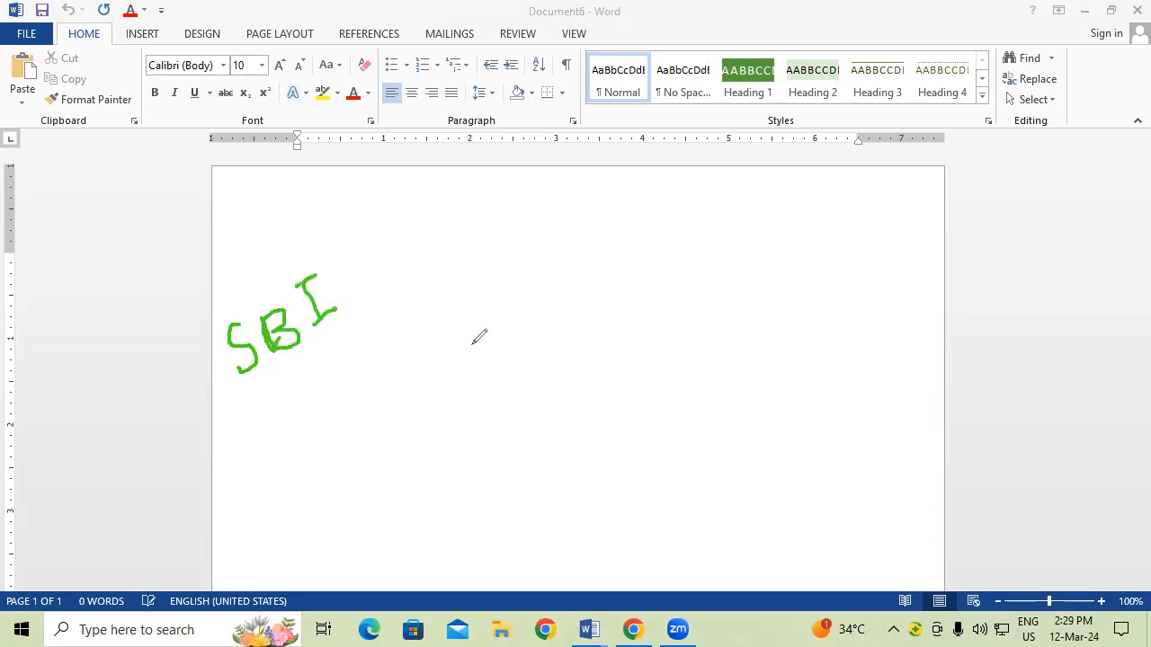
pyautogui.click(512, 281)
# Step: Sketch an oval with inner marks, a small circled mark, and an underlined m beside SBI
pyautogui.moveTo(511, 282); pyautogui.dragTo(531, 318)
pyautogui.moveTo(544, 261)
pyautogui.mouseDown()
pyautogui.moveTo(577, 290)
pyautogui.moveTo(545, 259)
pyautogui.moveTo(617, 267)
pyautogui.moveTo(498, 324)
pyautogui.moveTo(539, 261)
pyautogui.mouseUp()
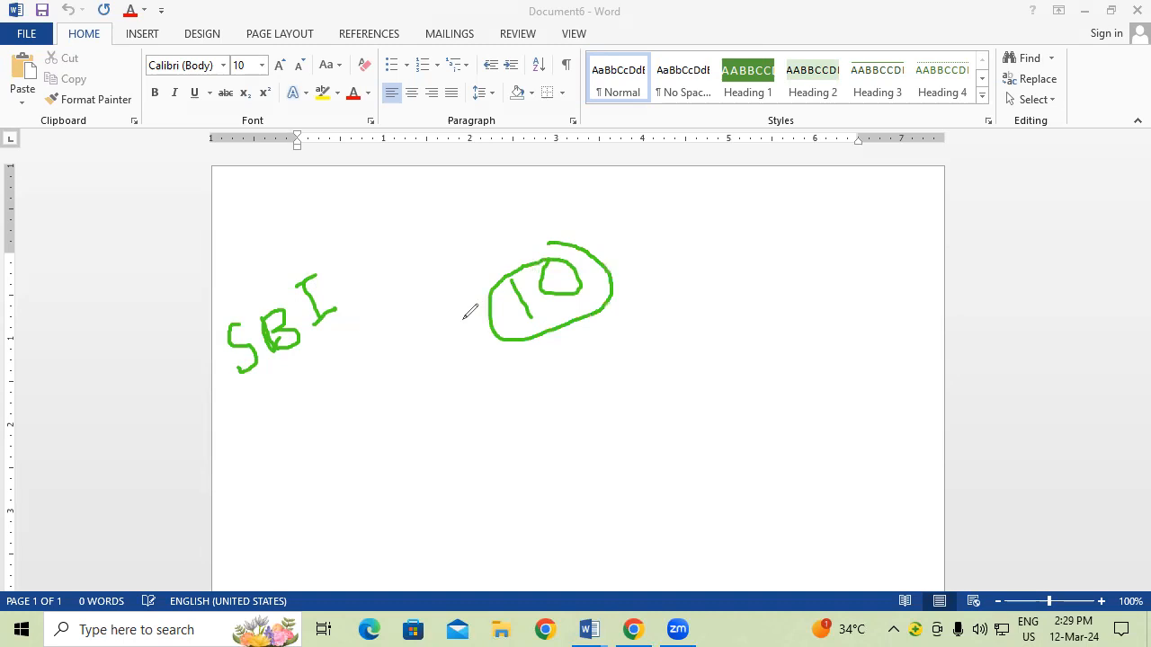
pyautogui.moveTo(424, 231)
pyautogui.mouseDown()
pyautogui.moveTo(468, 259)
pyautogui.moveTo(423, 227)
pyautogui.moveTo(452, 219)
pyautogui.mouseUp()
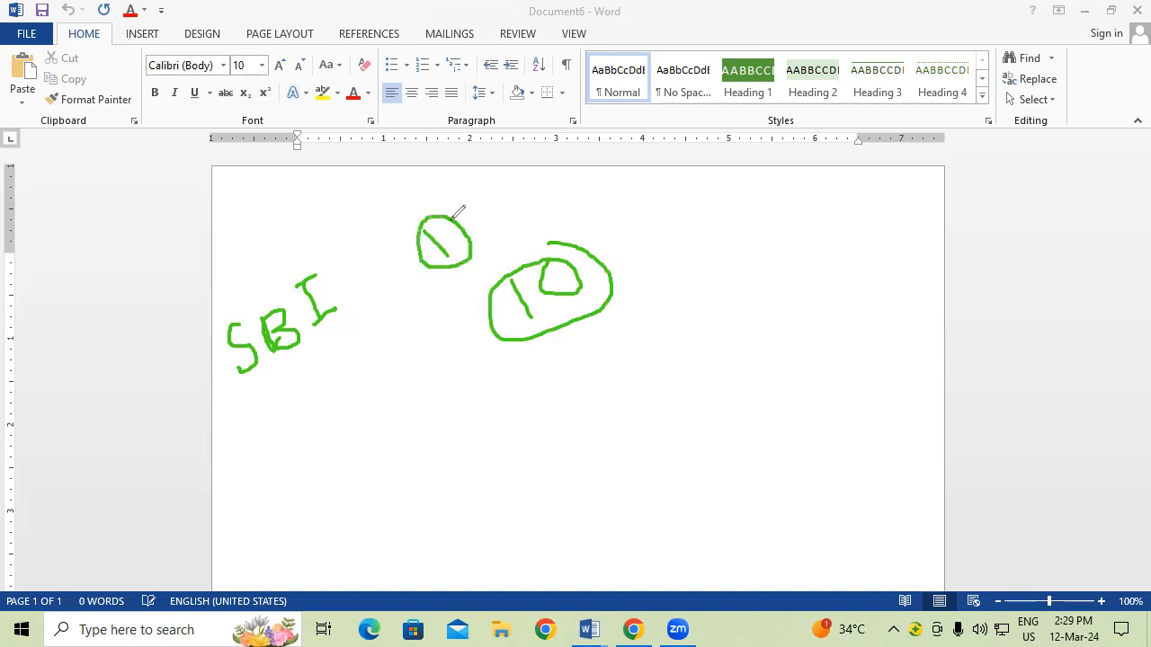
pyautogui.moveTo(352, 280)
pyautogui.mouseDown()
pyautogui.moveTo(367, 283)
pyautogui.moveTo(376, 313)
pyautogui.moveTo(421, 286)
pyautogui.mouseUp()
pyautogui.moveTo(380, 330); pyautogui.dragTo(442, 304)
pyautogui.moveTo(400, 339); pyautogui.dragTo(474, 313)
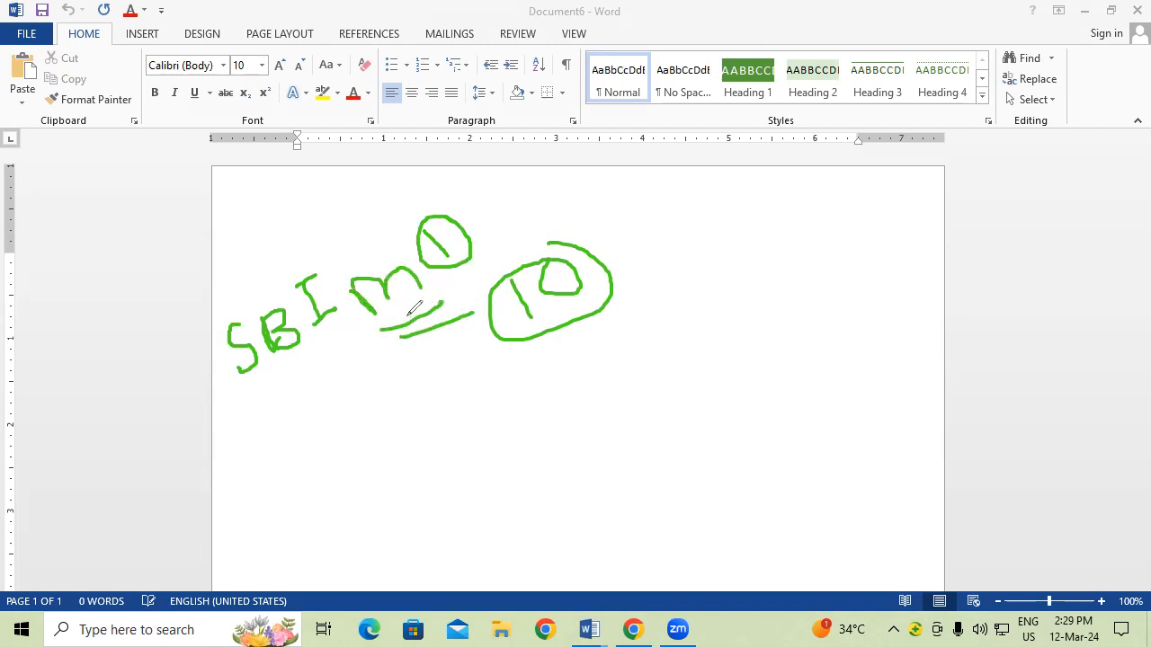
pyautogui.moveTo(358, 332)
pyautogui.mouseDown()
pyautogui.moveTo(358, 343)
pyautogui.moveTo(555, 401)
pyautogui.moveTo(565, 340)
pyautogui.moveTo(549, 353)
pyautogui.moveTo(566, 339)
pyautogui.moveTo(590, 372)
pyautogui.mouseUp()
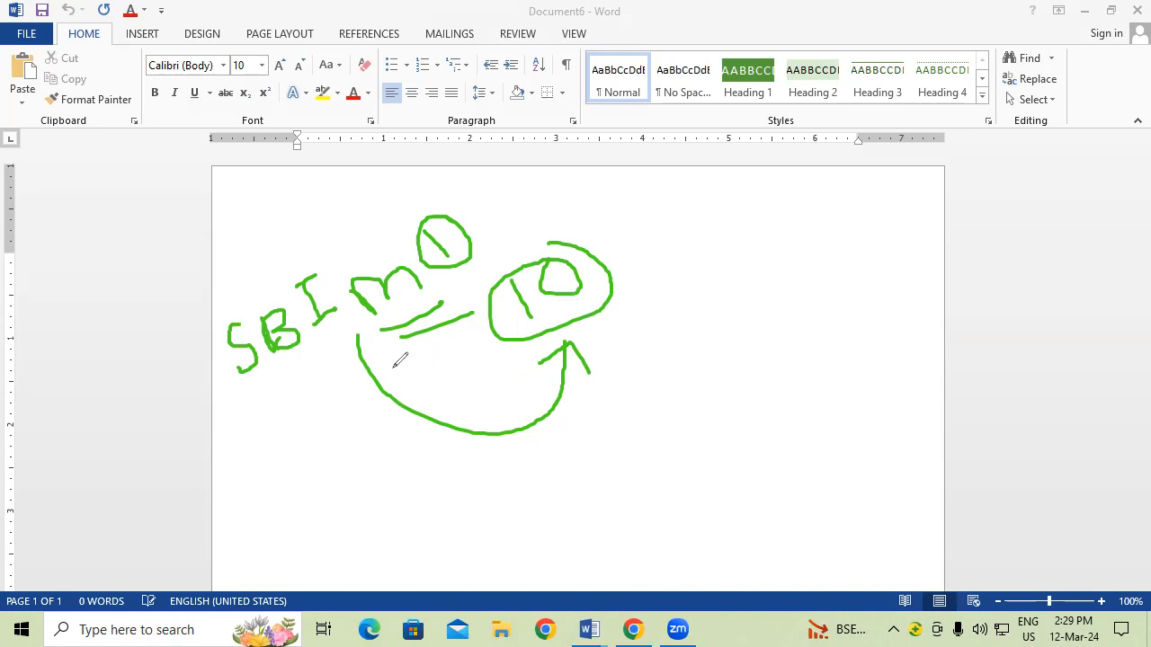
# Step: Add a curved arrow, green arcs, dashes and a V stroke to the sketch, then show Mailings
pyautogui.moveTo(387, 347)
pyautogui.mouseDown()
pyautogui.moveTo(439, 376)
pyautogui.moveTo(503, 349)
pyautogui.moveTo(496, 376)
pyautogui.mouseUp()
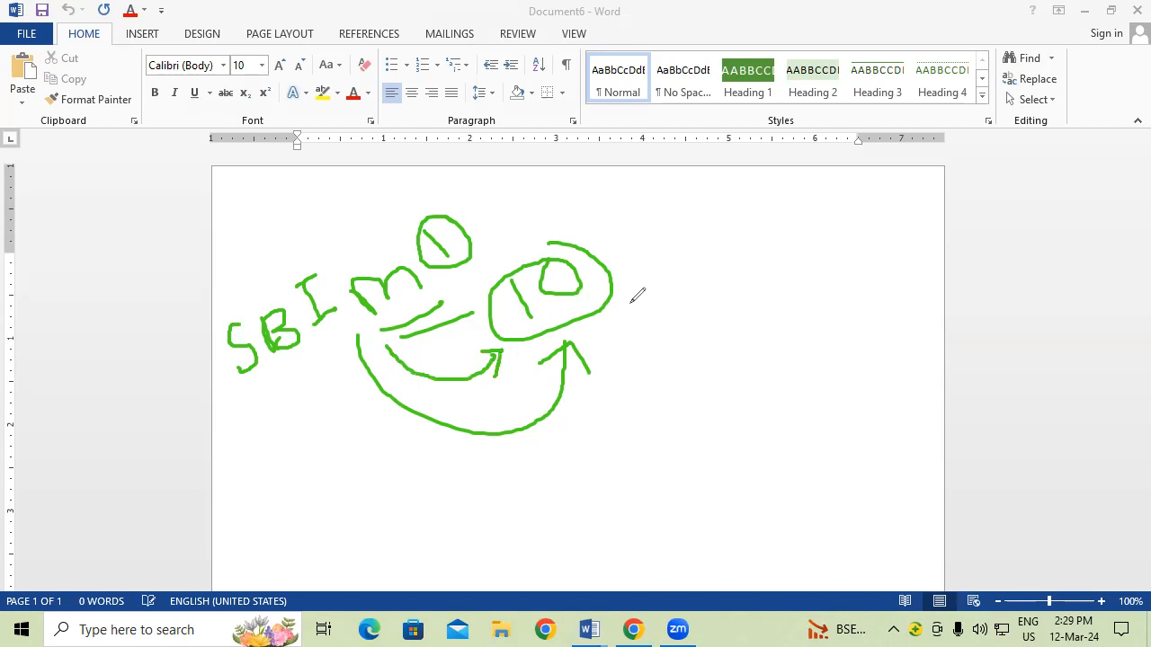
pyautogui.moveTo(510, 228)
pyautogui.mouseDown()
pyautogui.moveTo(638, 252)
pyautogui.moveTo(637, 286)
pyautogui.mouseUp()
pyautogui.click(409, 297)
pyautogui.moveTo(429, 294); pyautogui.dragTo(483, 283)
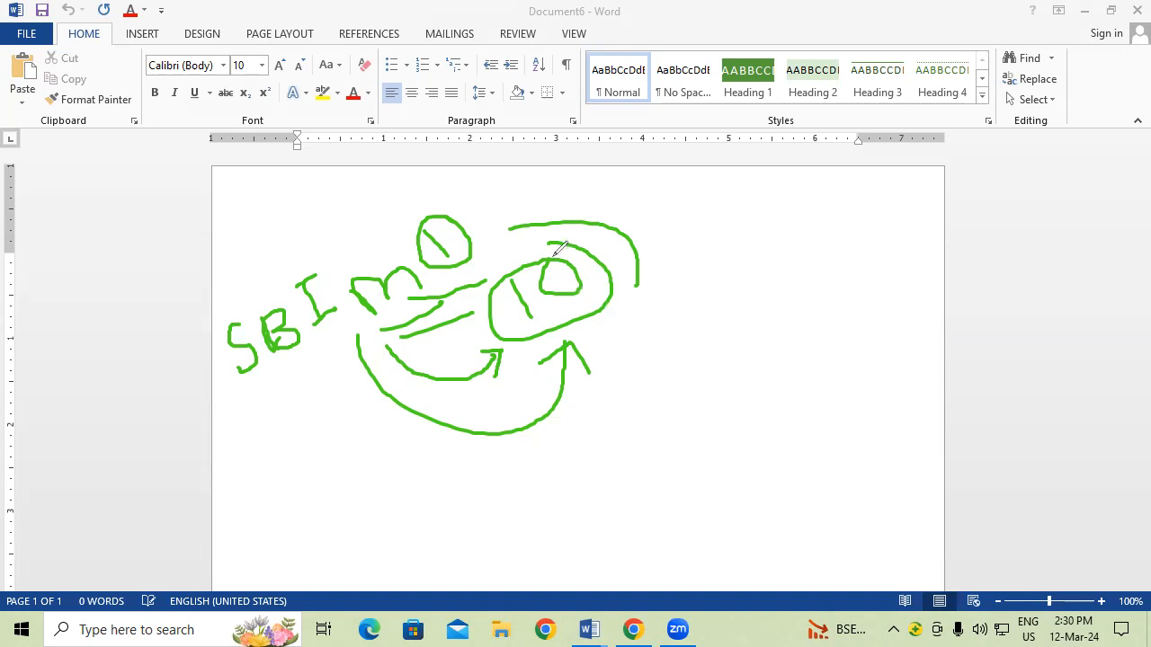
pyautogui.moveTo(530, 212)
pyautogui.mouseDown()
pyautogui.moveTo(585, 201)
pyautogui.moveTo(667, 241)
pyautogui.moveTo(651, 273)
pyautogui.mouseUp()
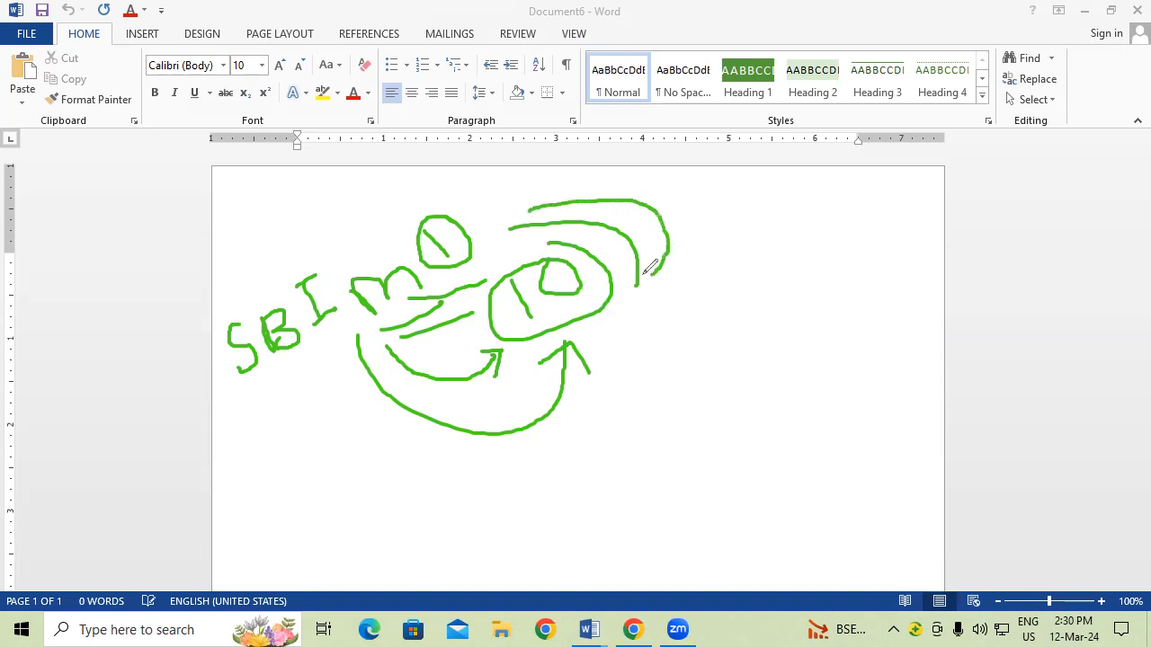
pyautogui.moveTo(352, 261); pyautogui.dragTo(391, 232)
pyautogui.click(449, 34)
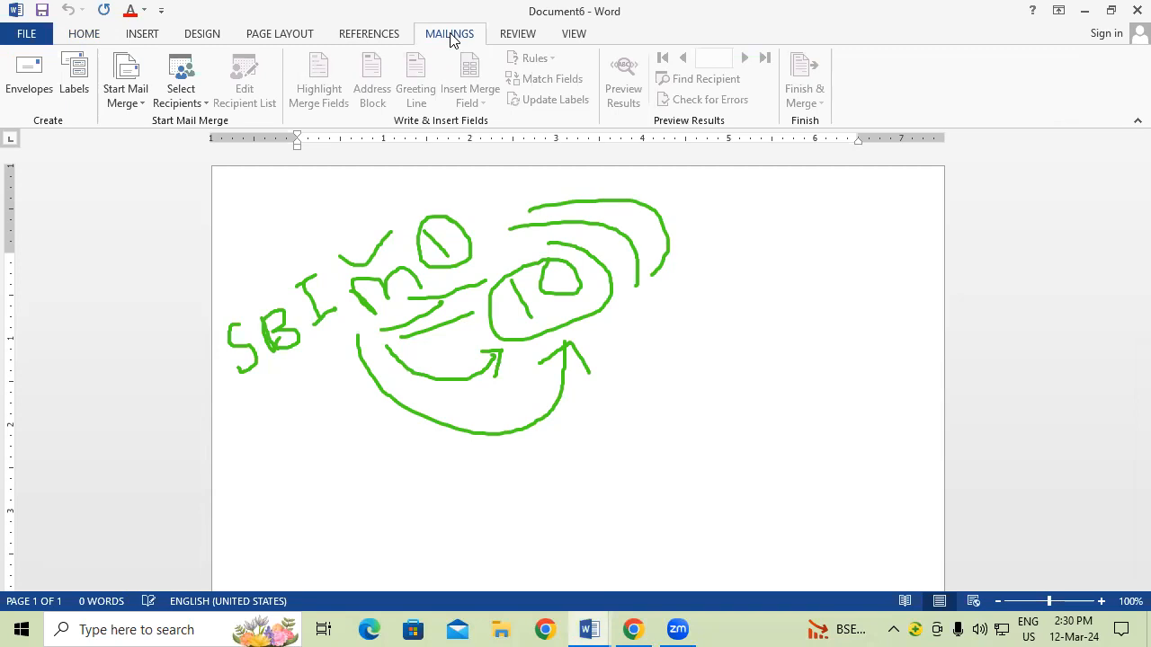
# Step: Try Normal Word Document and the Step-by-Step Mail Merge Wizard, then close the wizard pane
pyautogui.click(149, 104)
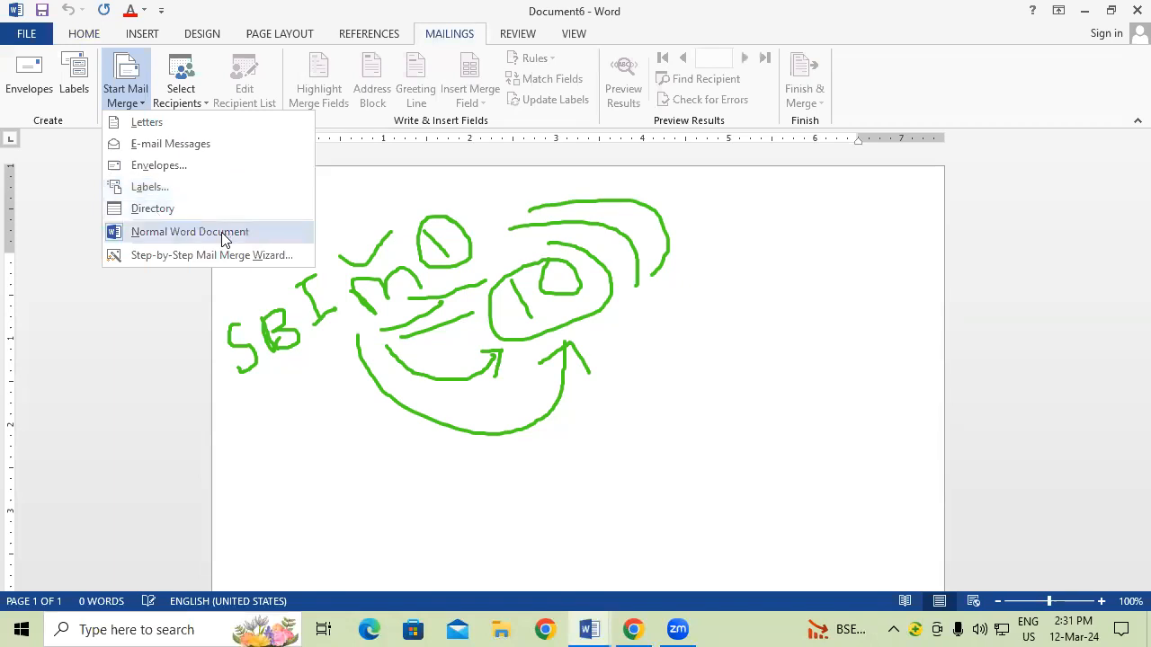
pyautogui.click(220, 230)
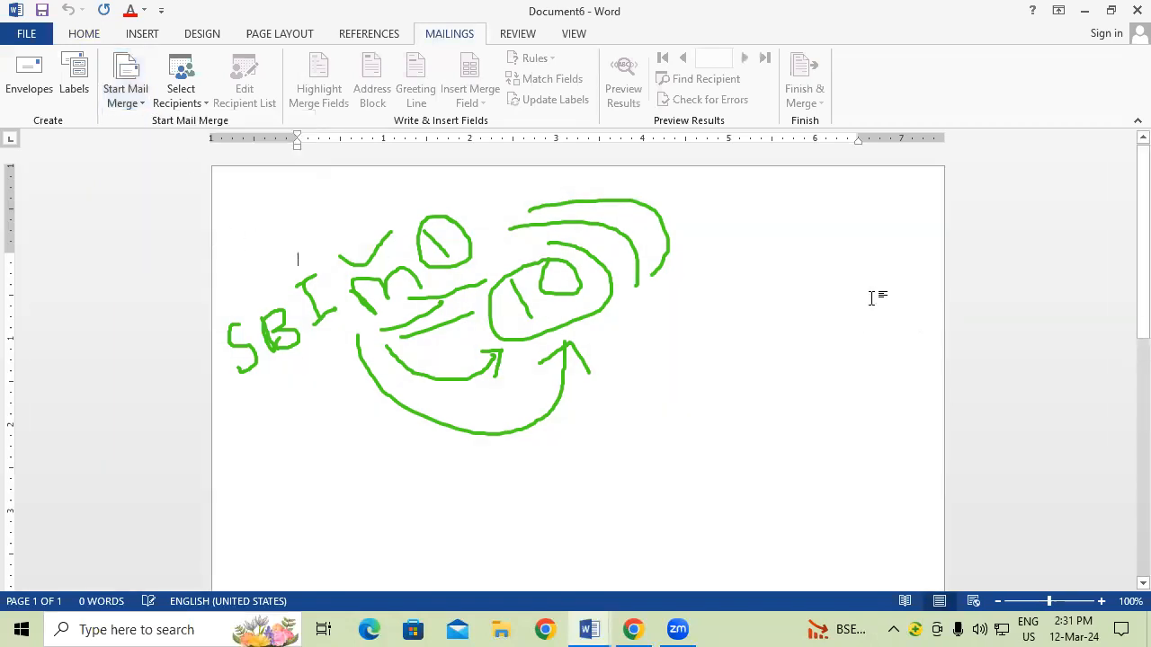
pyautogui.click(126, 90)
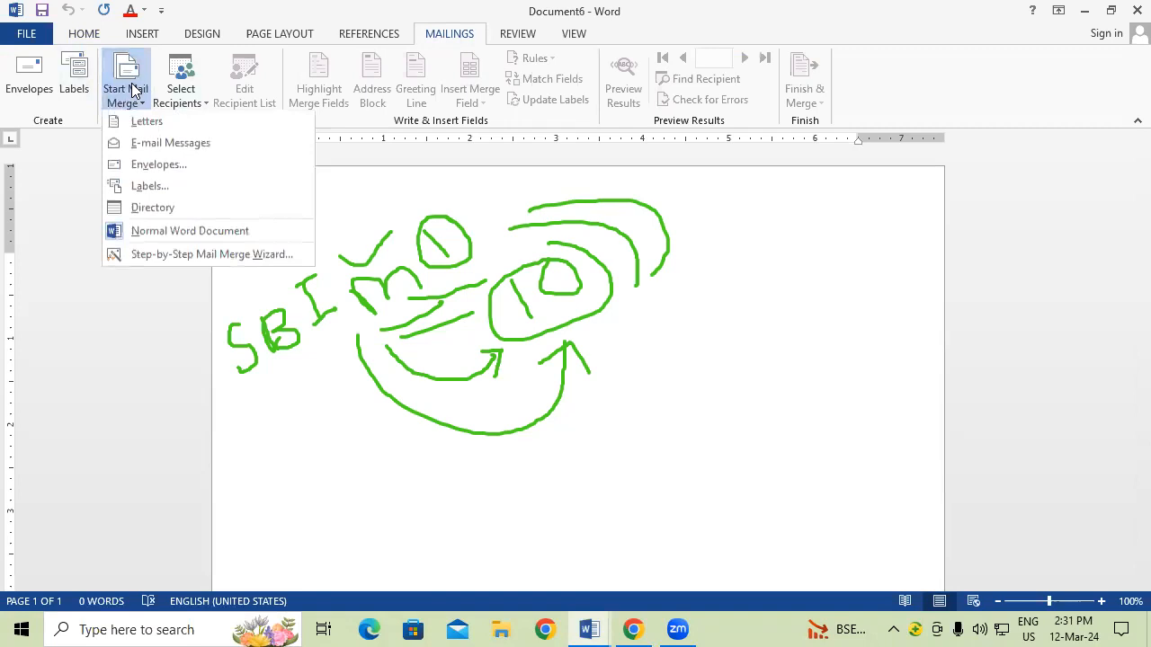
pyautogui.click(188, 254)
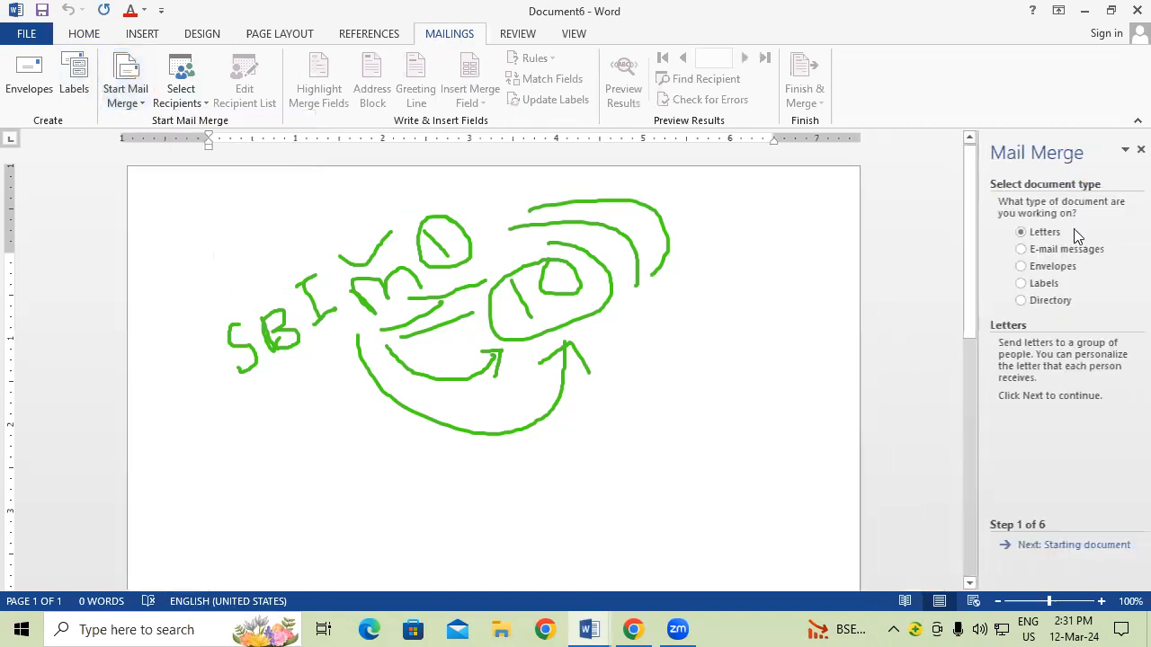
pyautogui.click(1126, 153)
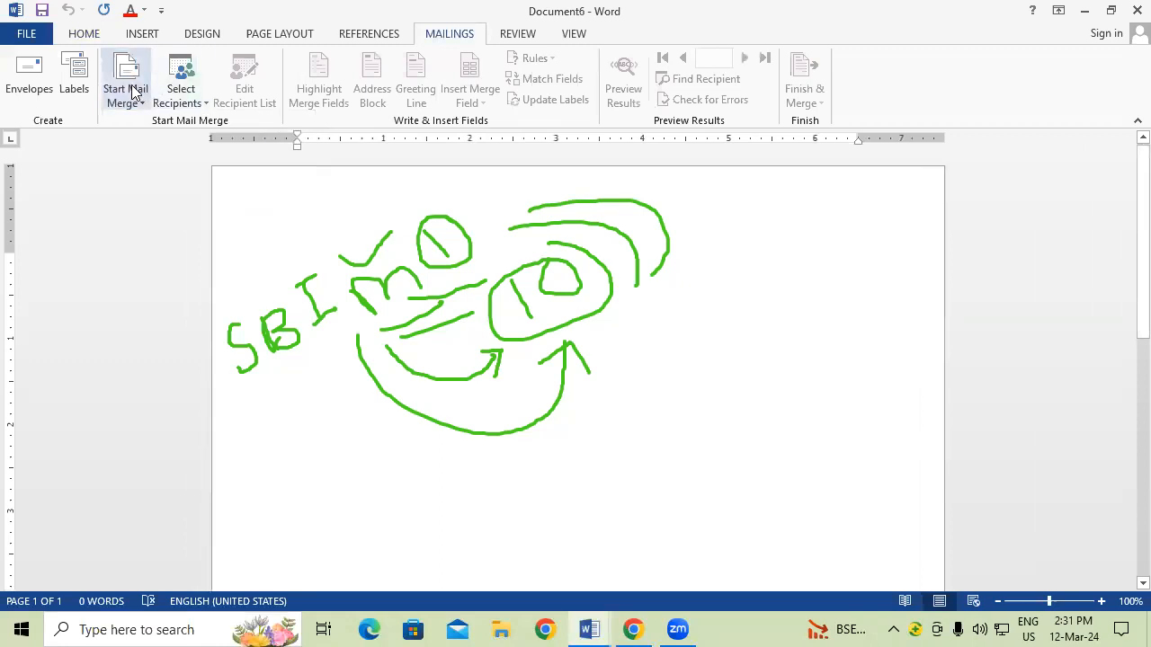
# Step: Set Letters as the mail merge document type
pyautogui.click(128, 79)
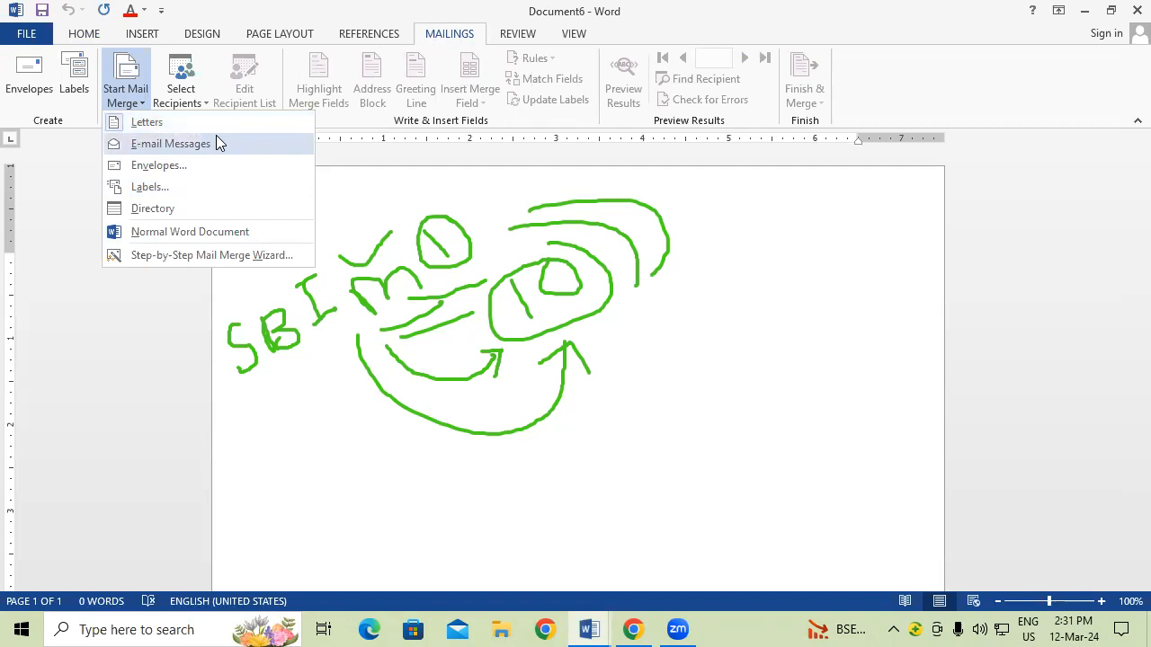
pyautogui.click(173, 124)
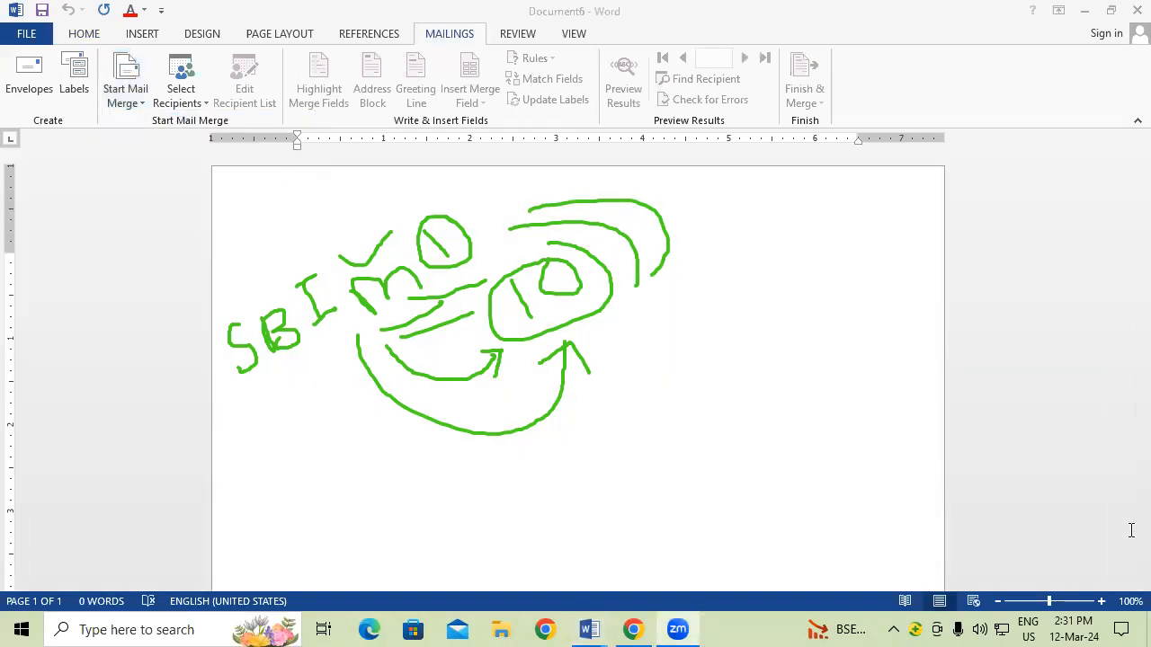
pyautogui.click(124, 93)
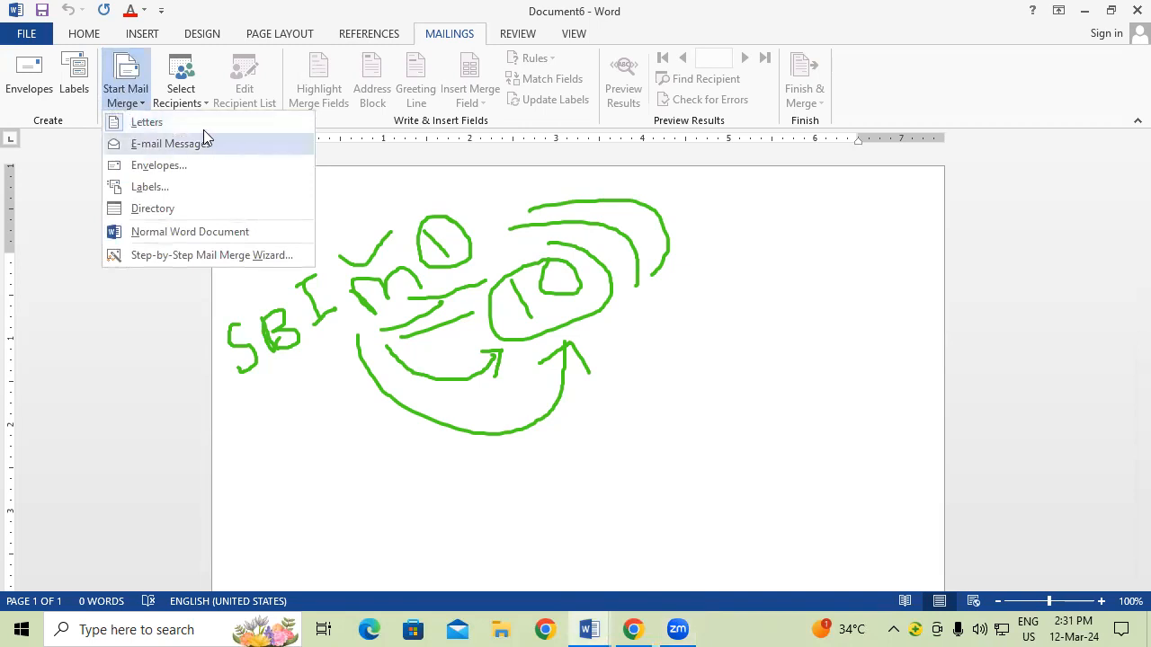
pyautogui.click(155, 133)
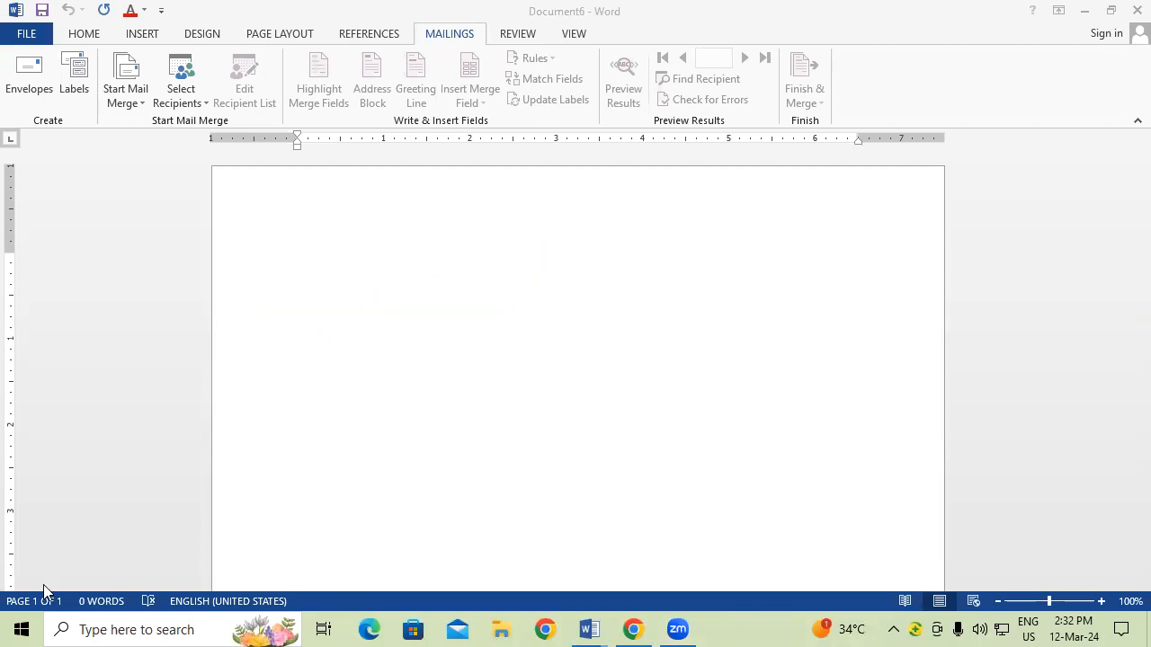
# Step: Open the Select Recipients dropdown on the Mailings tab
pyautogui.click(186, 97)
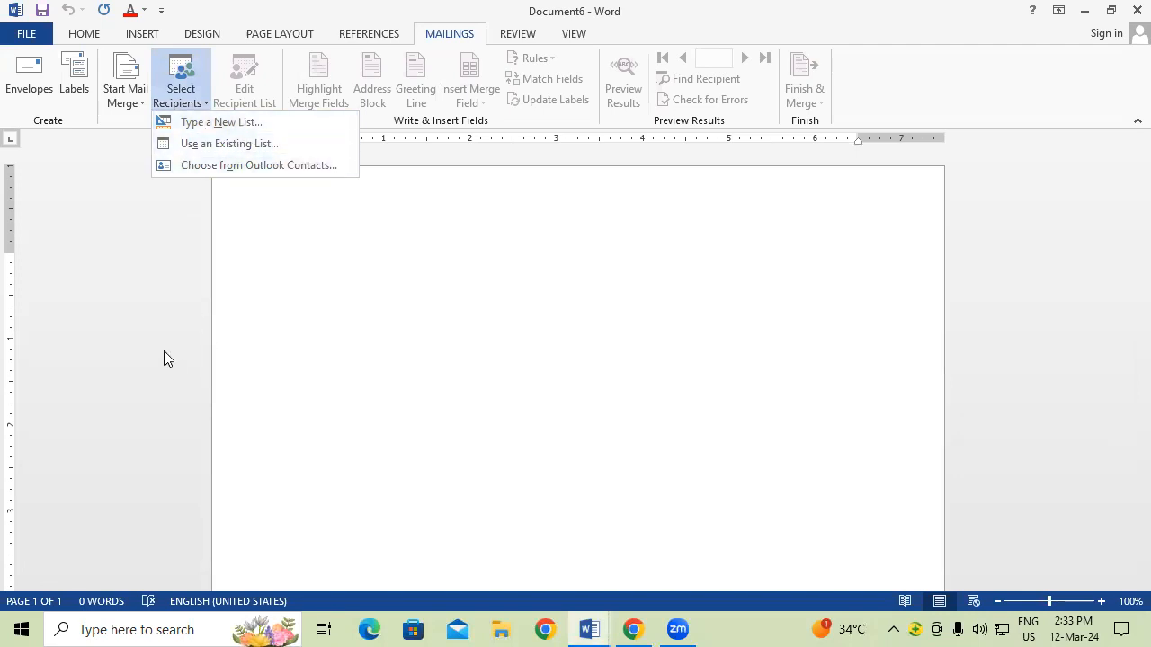
# Step: Choose Type a New List and reposition and enlarge the New Address List so every column shows
pyautogui.click(200, 122)
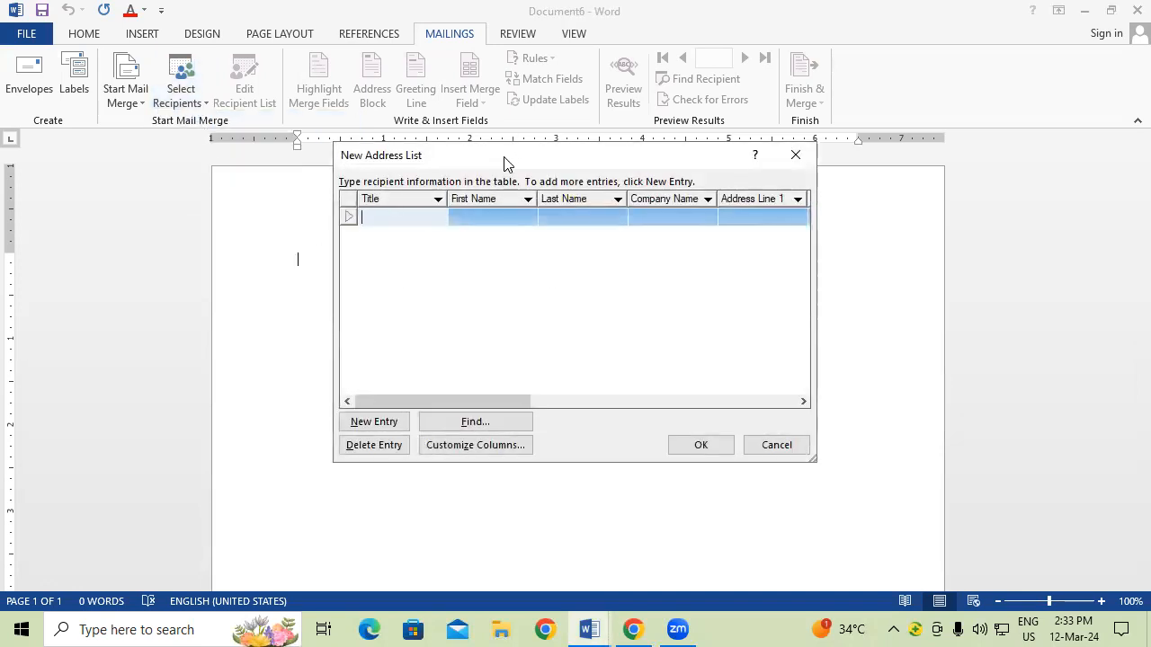
pyautogui.moveTo(486, 164); pyautogui.dragTo(193, 138)
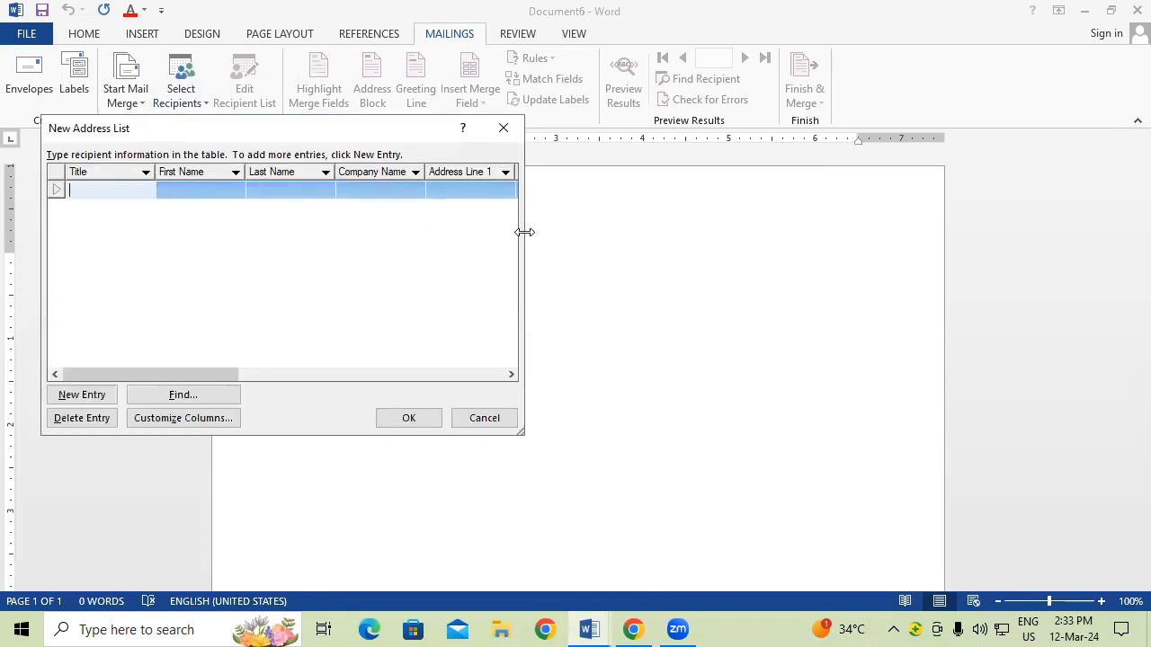
pyautogui.moveTo(525, 232); pyautogui.dragTo(1147, 322)
pyautogui.moveTo(746, 136); pyautogui.dragTo(587, 150)
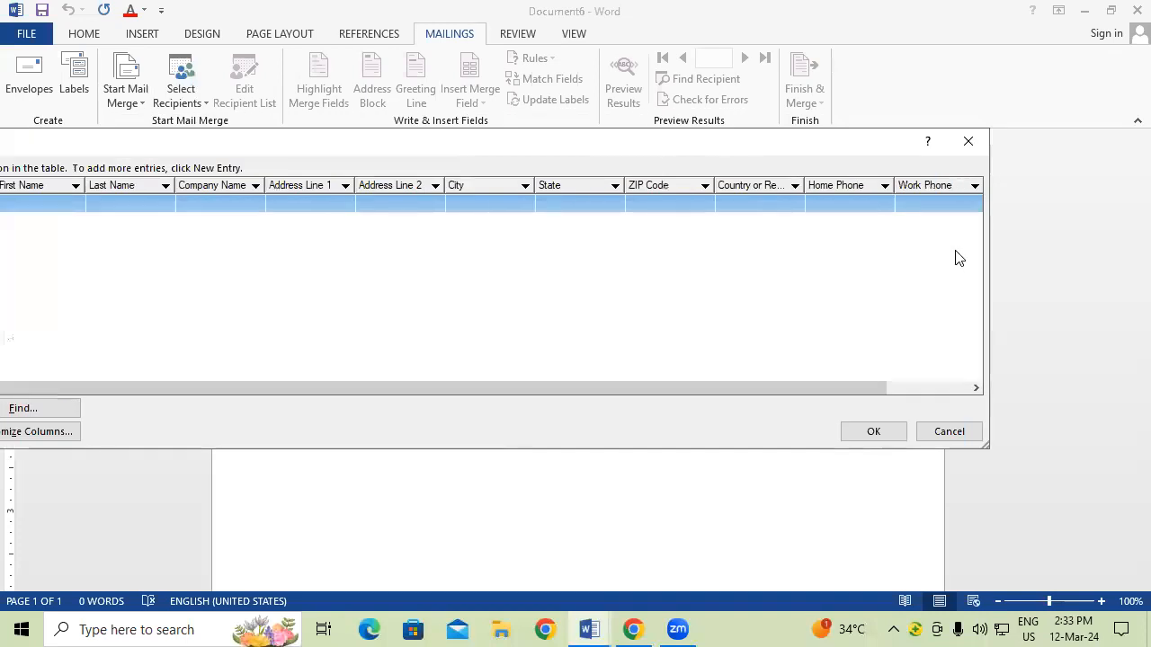
pyautogui.moveTo(990, 244); pyautogui.dragTo(1036, 244)
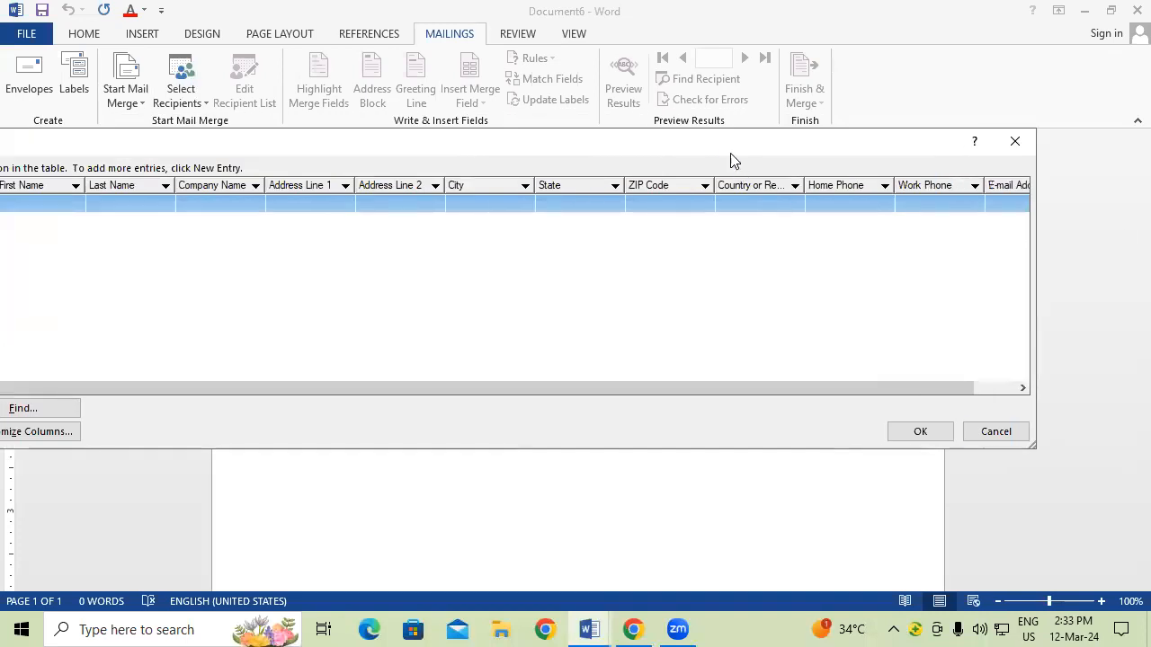
pyautogui.moveTo(719, 146); pyautogui.dragTo(822, 136)
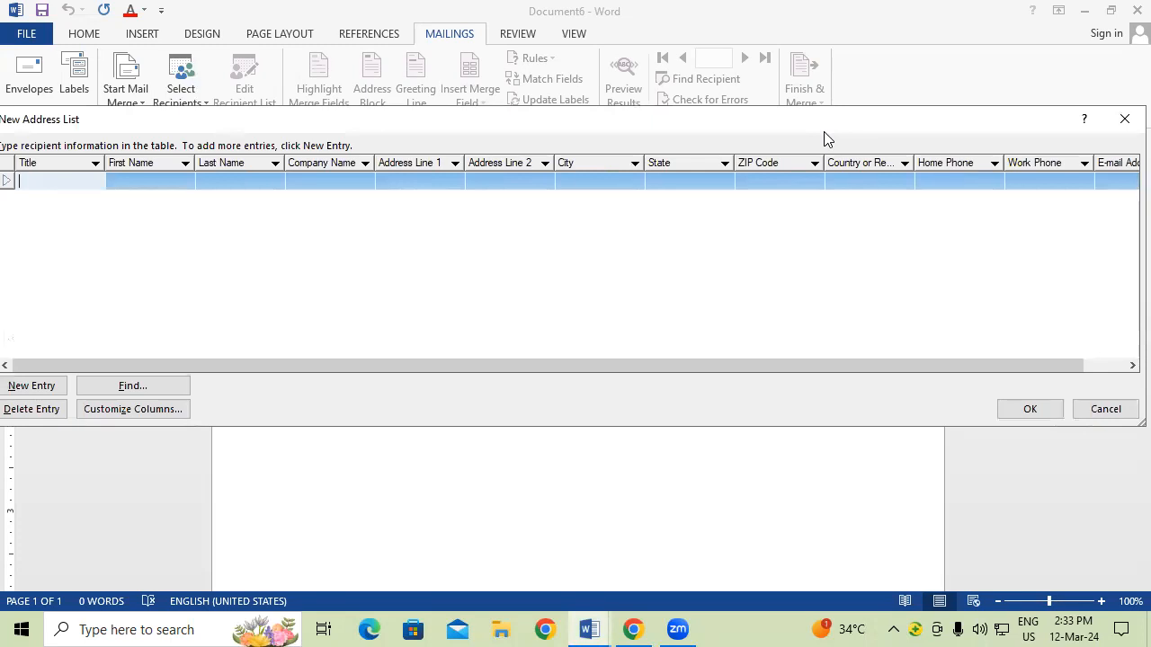
pyautogui.moveTo(747, 136); pyautogui.dragTo(580, 135)
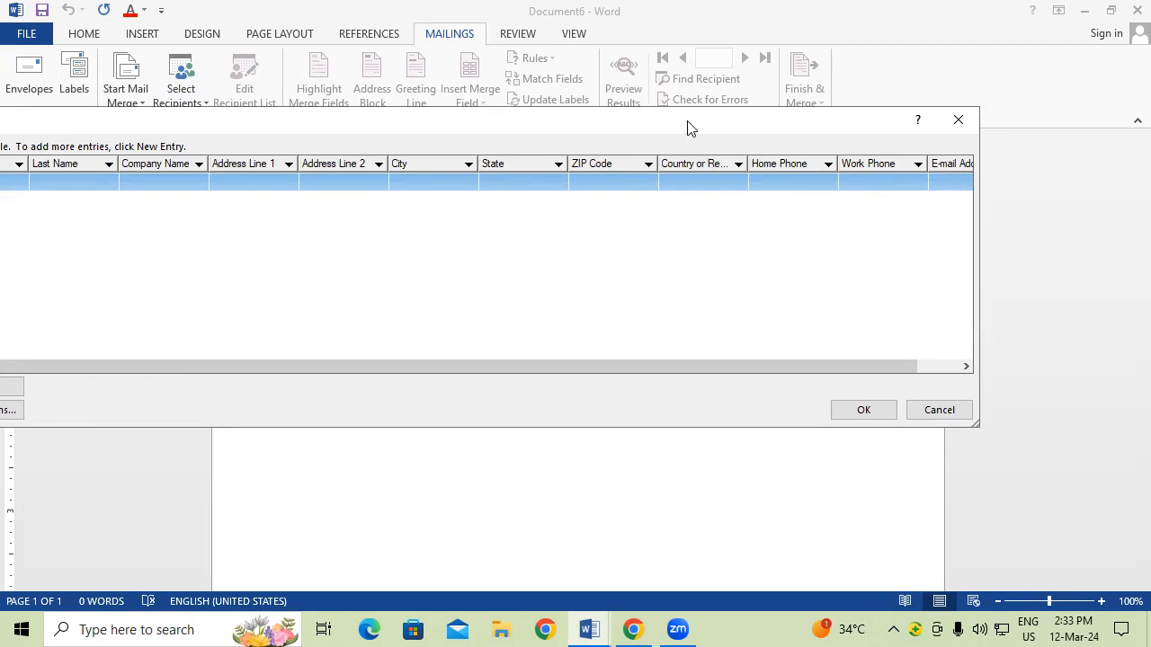
pyautogui.moveTo(689, 127); pyautogui.dragTo(855, 134)
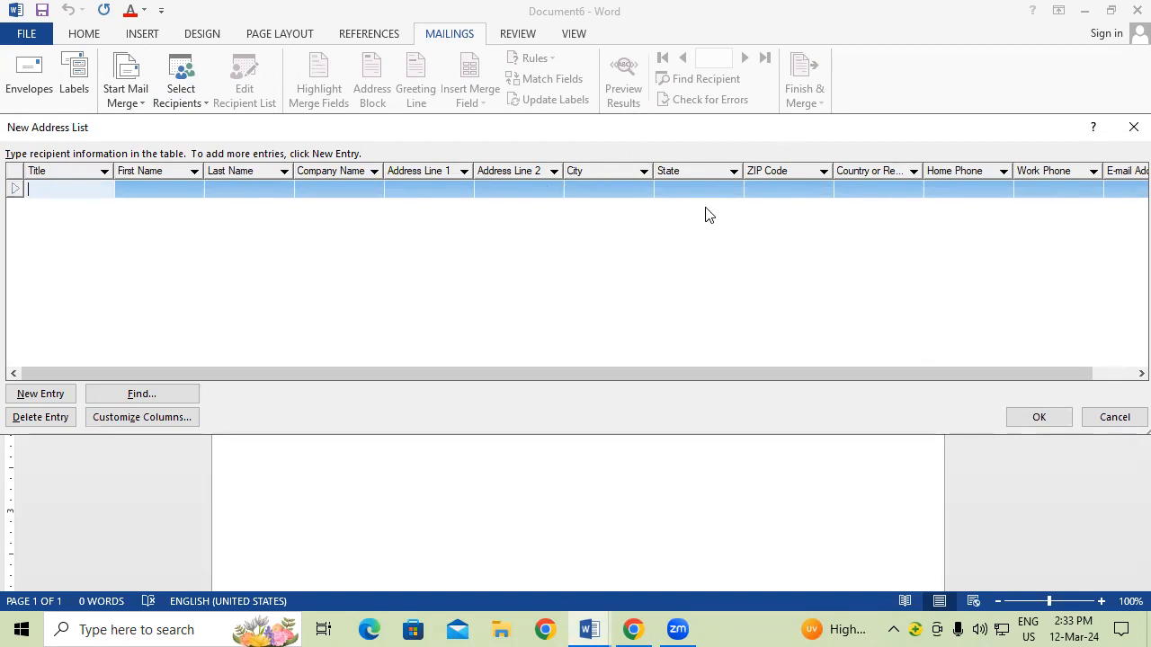
pyautogui.moveTo(779, 137); pyautogui.dragTo(717, 134)
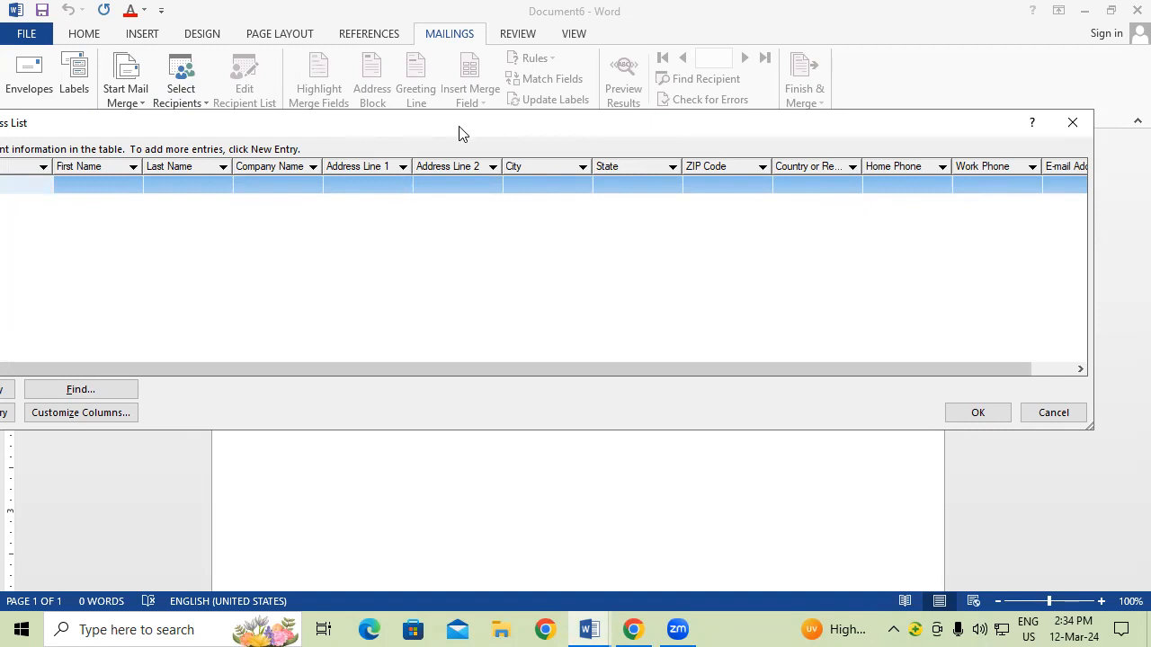
pyautogui.moveTo(464, 133); pyautogui.dragTo(563, 121)
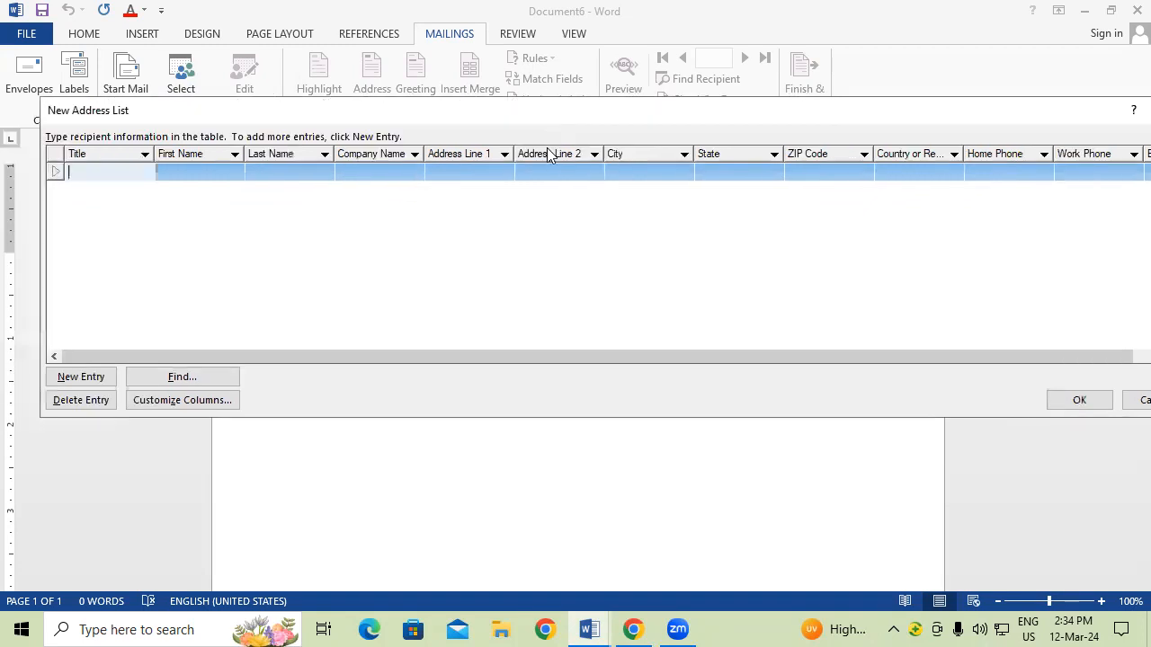
# Step: In Customize Columns, delete the Address Line 2 field
pyautogui.click(216, 397)
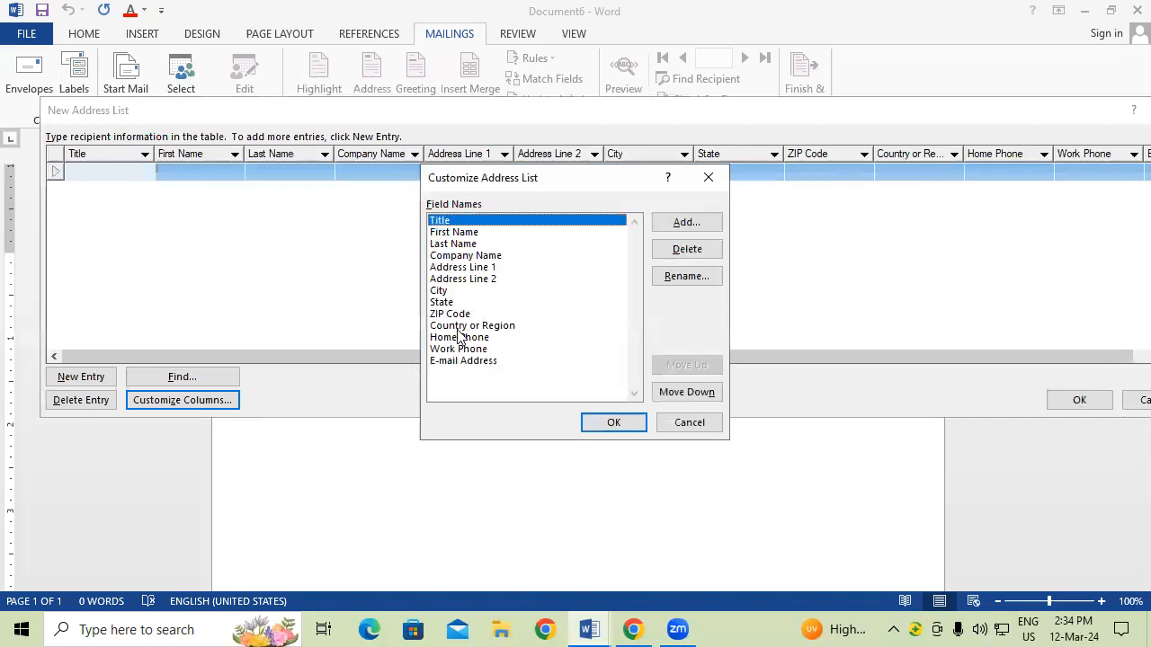
pyautogui.click(479, 280)
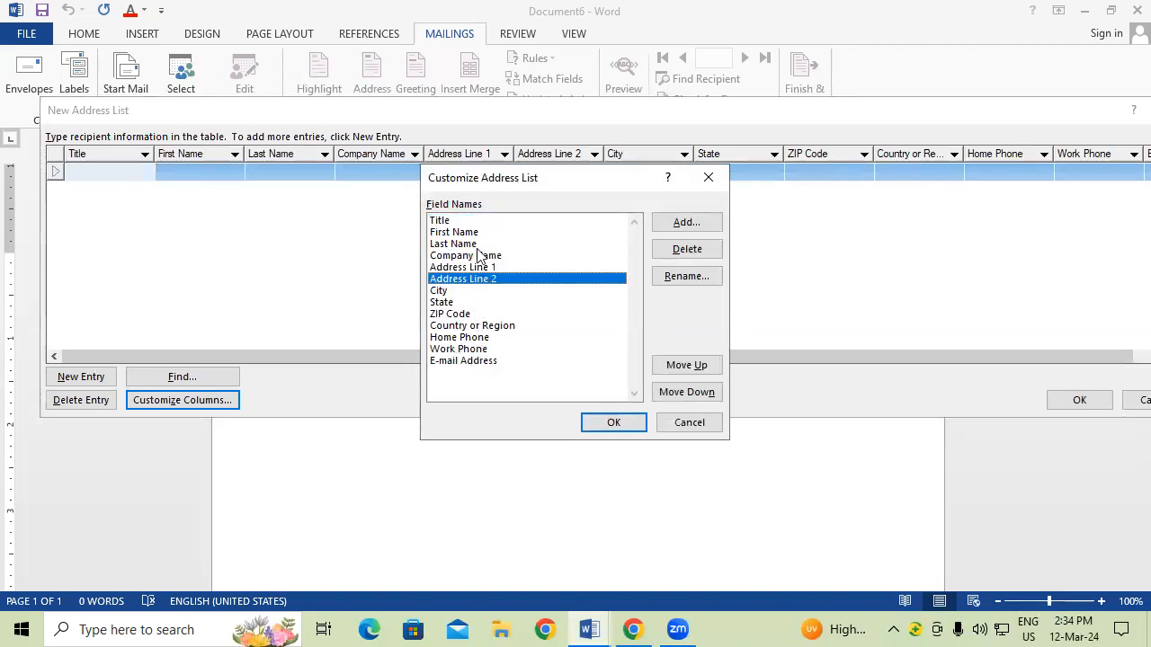
pyautogui.click(691, 249)
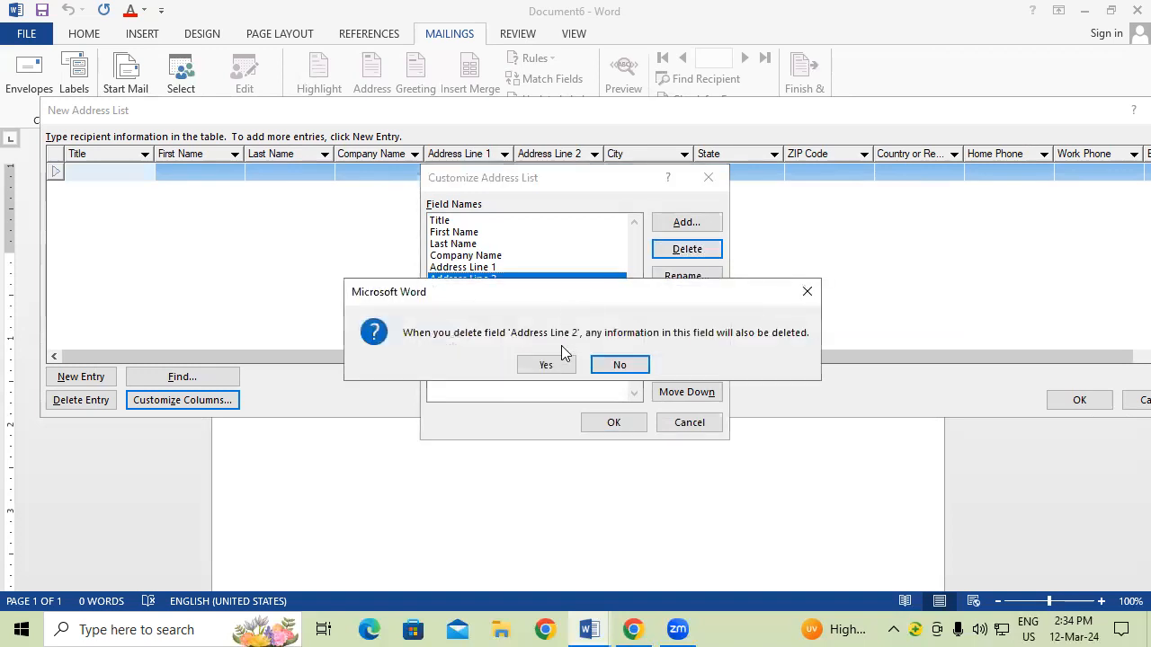
pyautogui.click(548, 363)
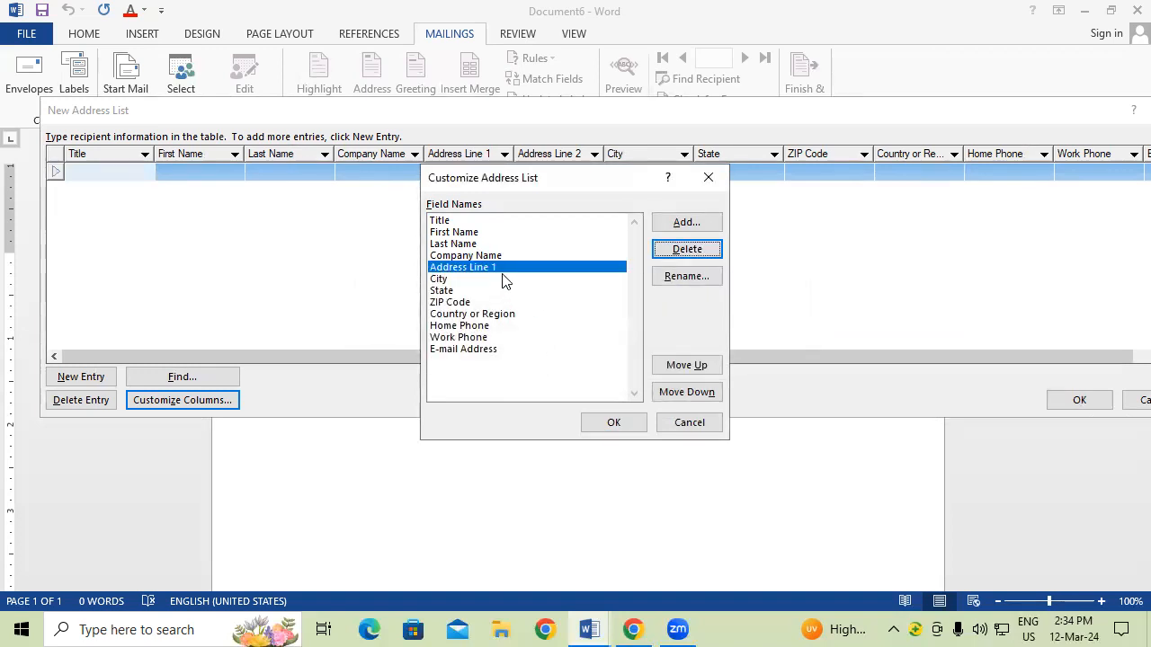
# Step: Rename the Address Line 1 field to Address
pyautogui.click(688, 278)
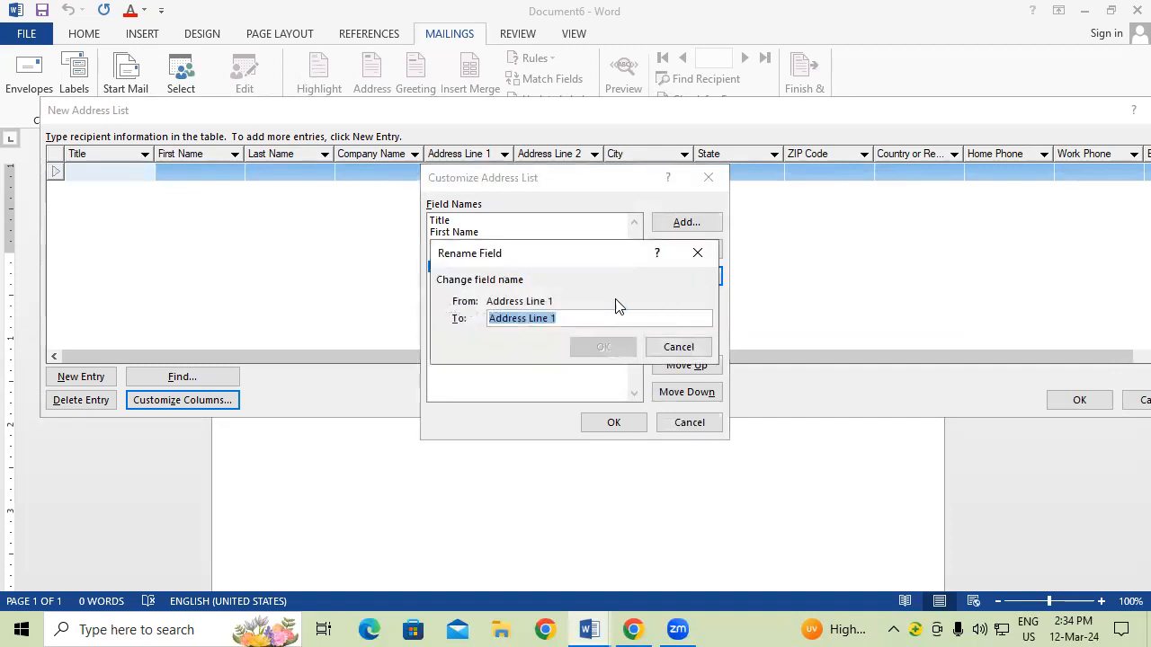
pyautogui.click(620, 319)
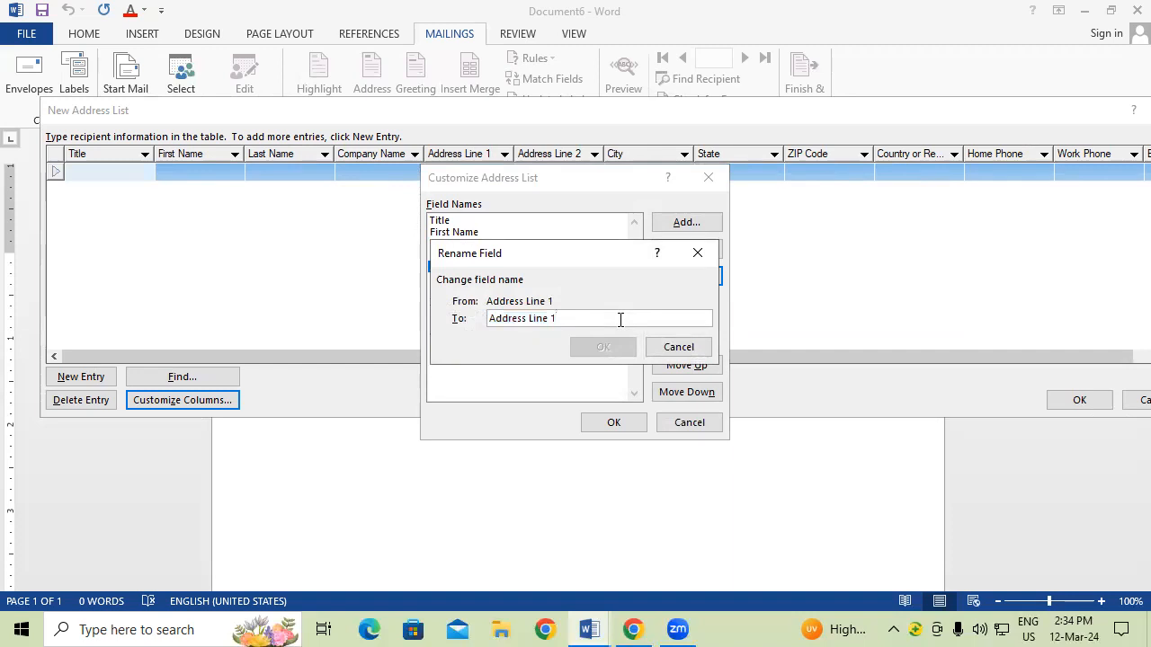
pyautogui.press('BackSpace')
pyautogui.press('BackSpace')
pyautogui.press('BackSpace')
pyautogui.press('BackSpace')
pyautogui.press('BackSpace')
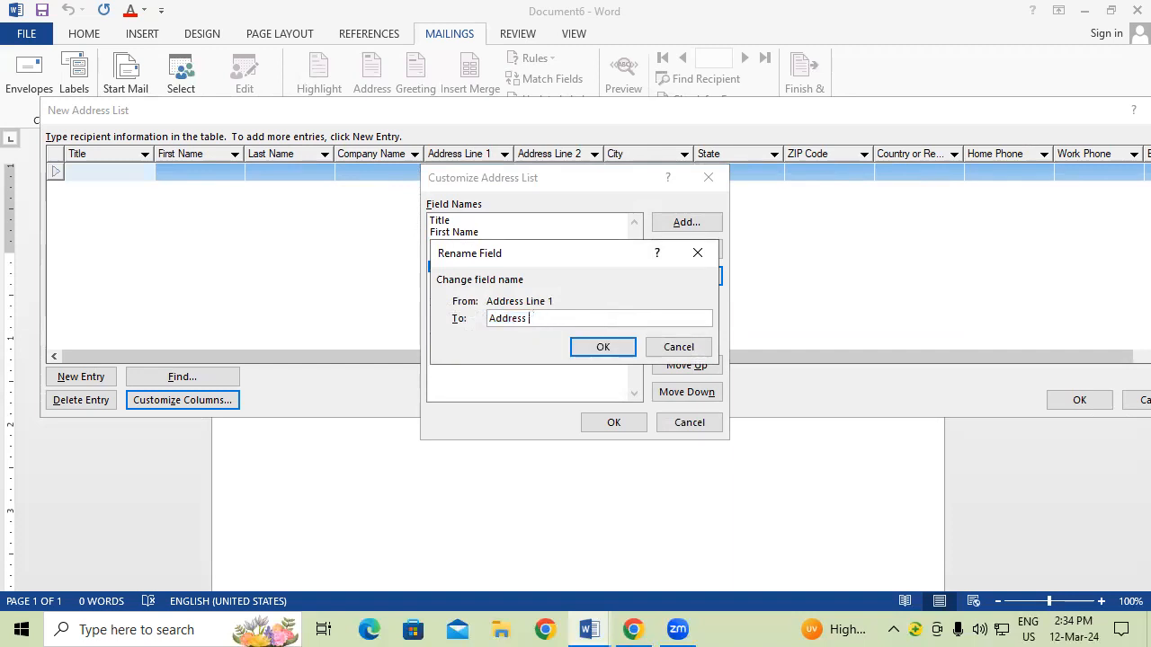
pyautogui.click(623, 351)
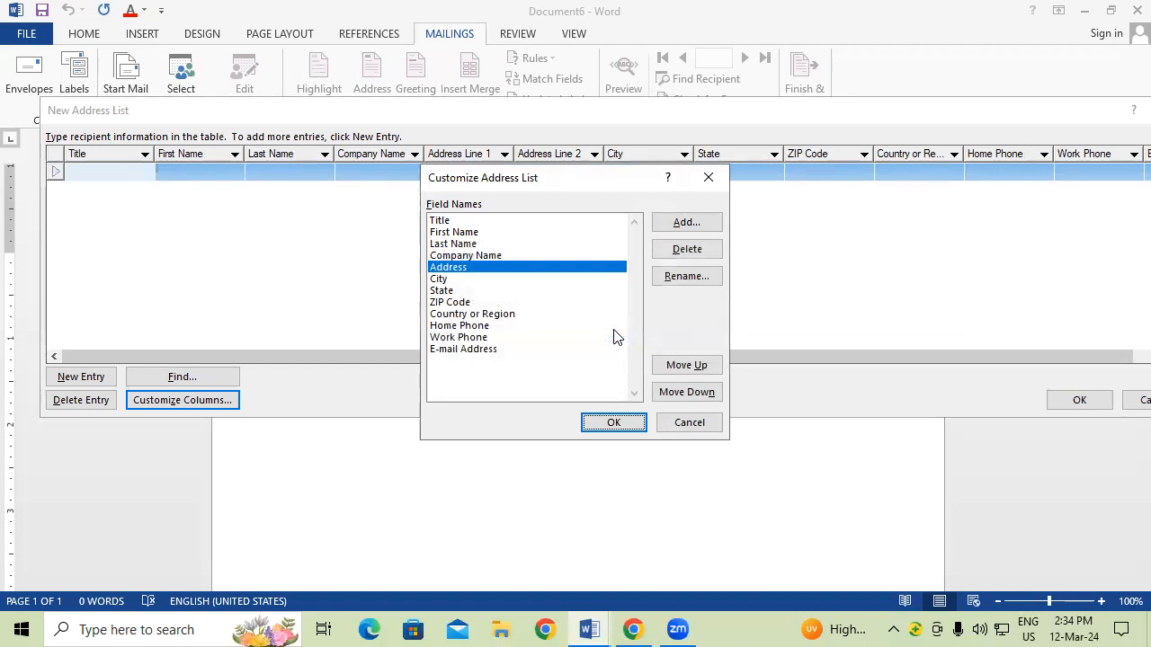
# Step: Rename the ZIP Code field to PIN Code
pyautogui.click(466, 304)
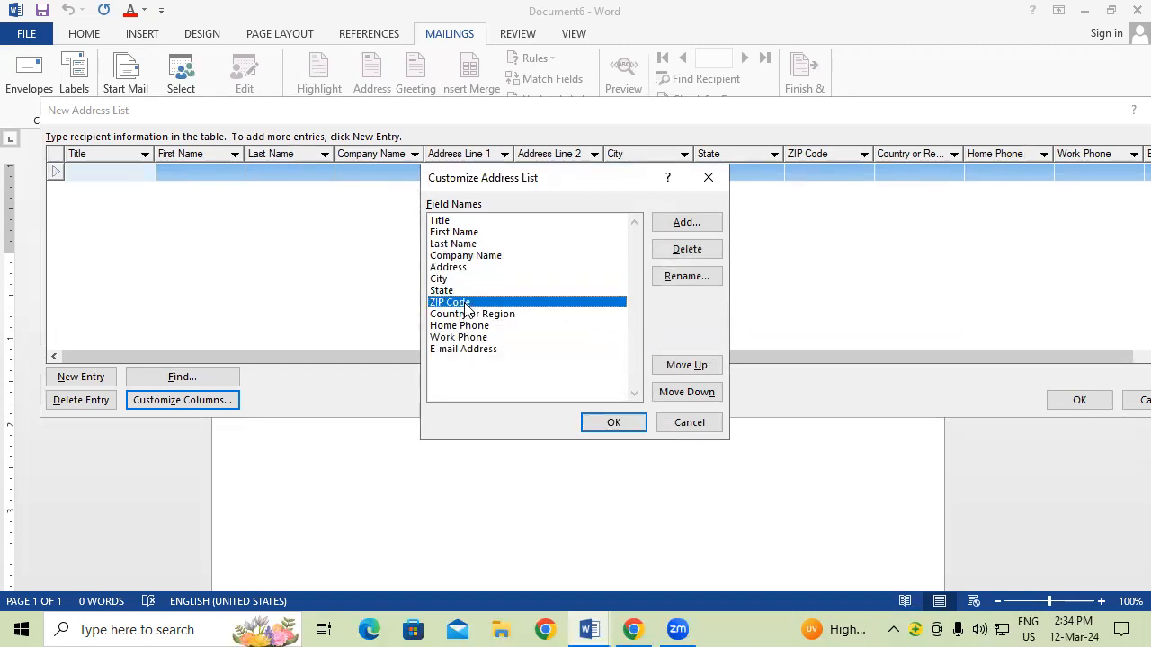
pyautogui.click(691, 279)
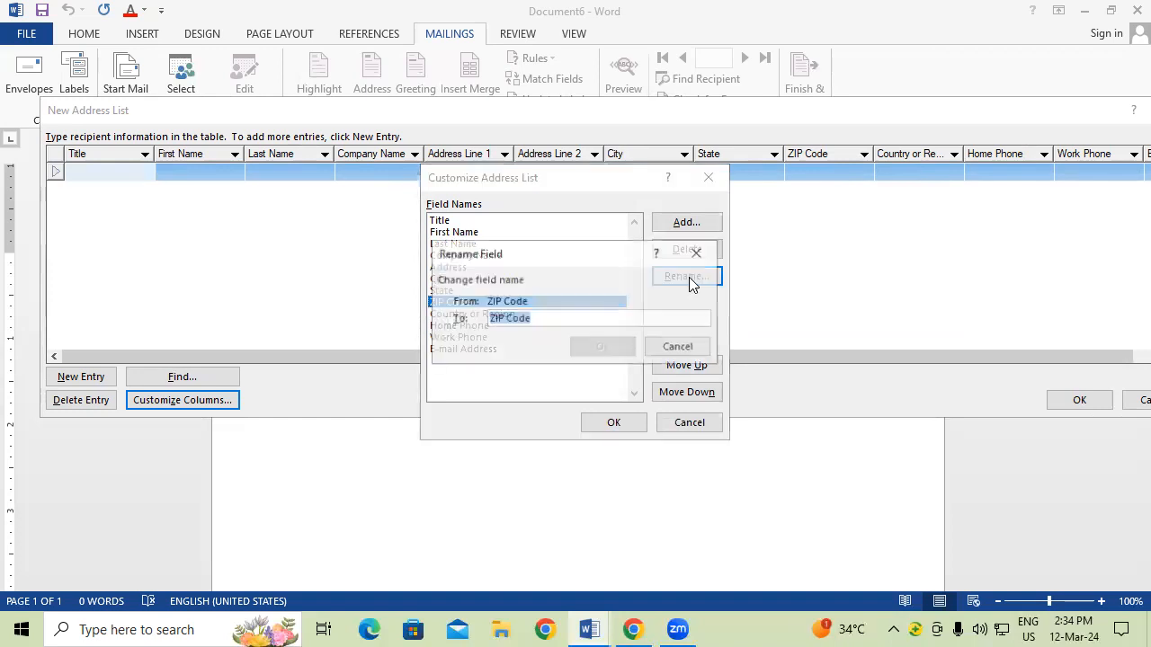
pyautogui.click(501, 318)
pyautogui.press('BackSpace')
pyautogui.press('BackSpace')
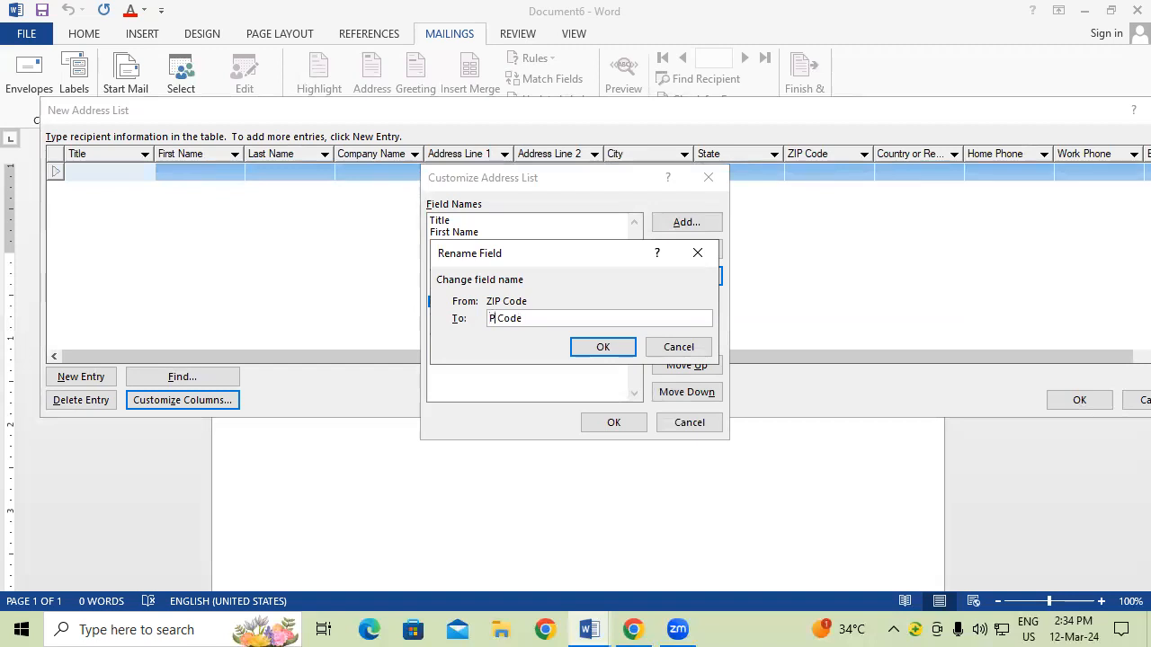
pyautogui.write('IN')
pyautogui.click(603, 349)
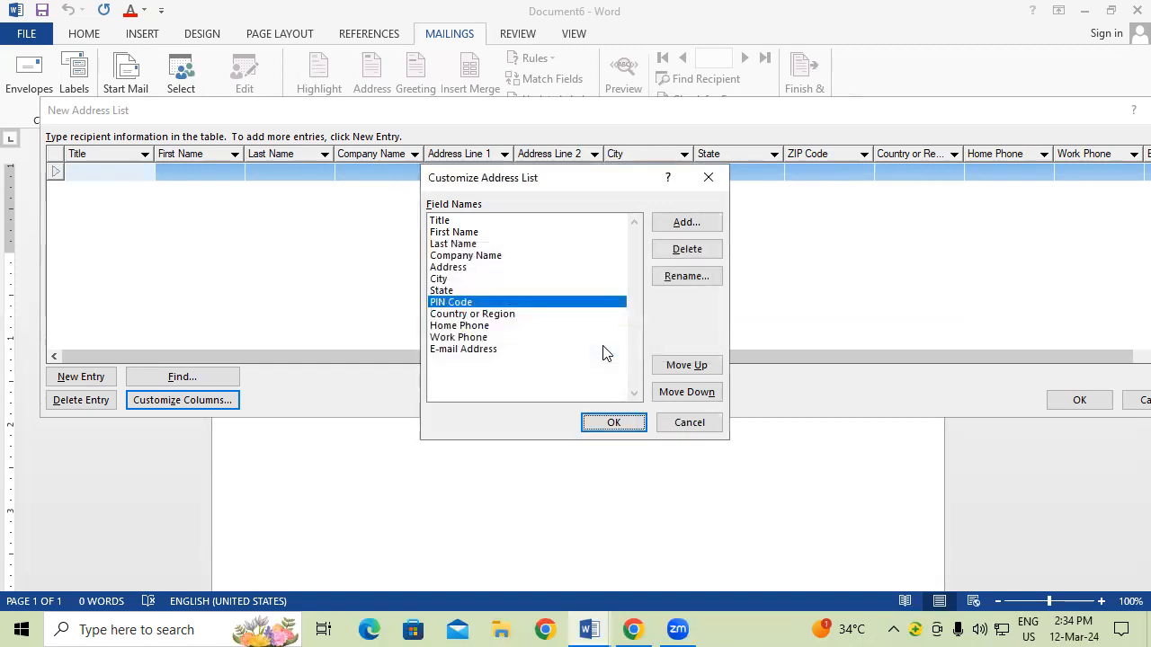
# Step: Delete the E-mail Address, Home Phone and Work Phone fields, then select Last Name
pyautogui.click(486, 350)
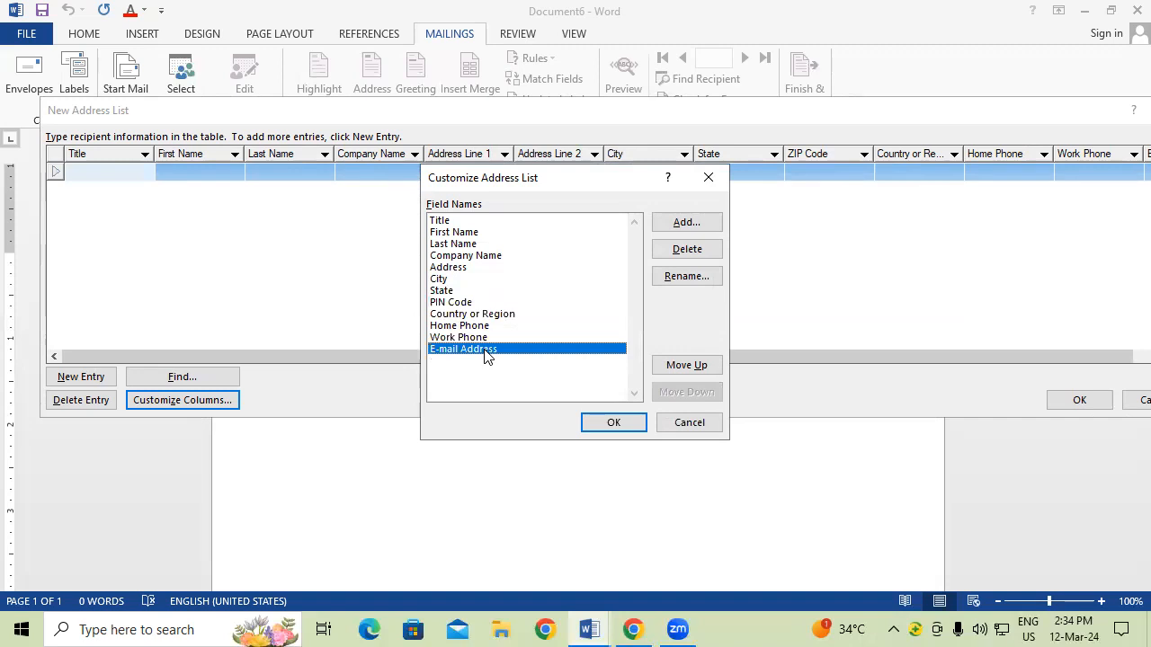
pyautogui.click(688, 250)
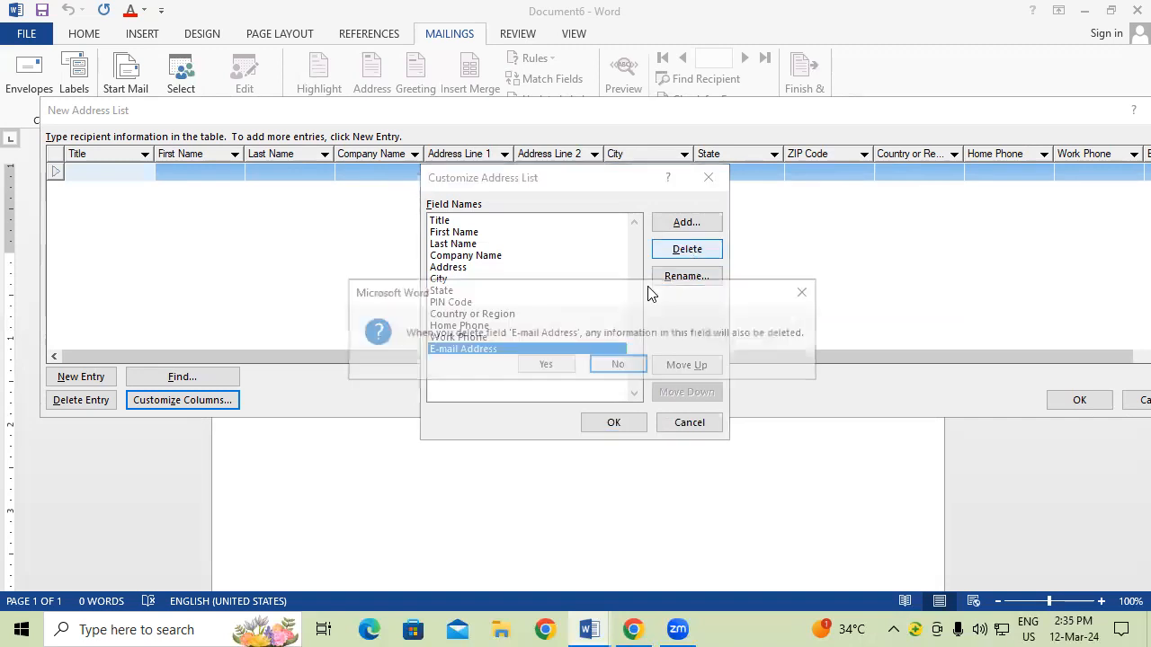
pyautogui.click(539, 365)
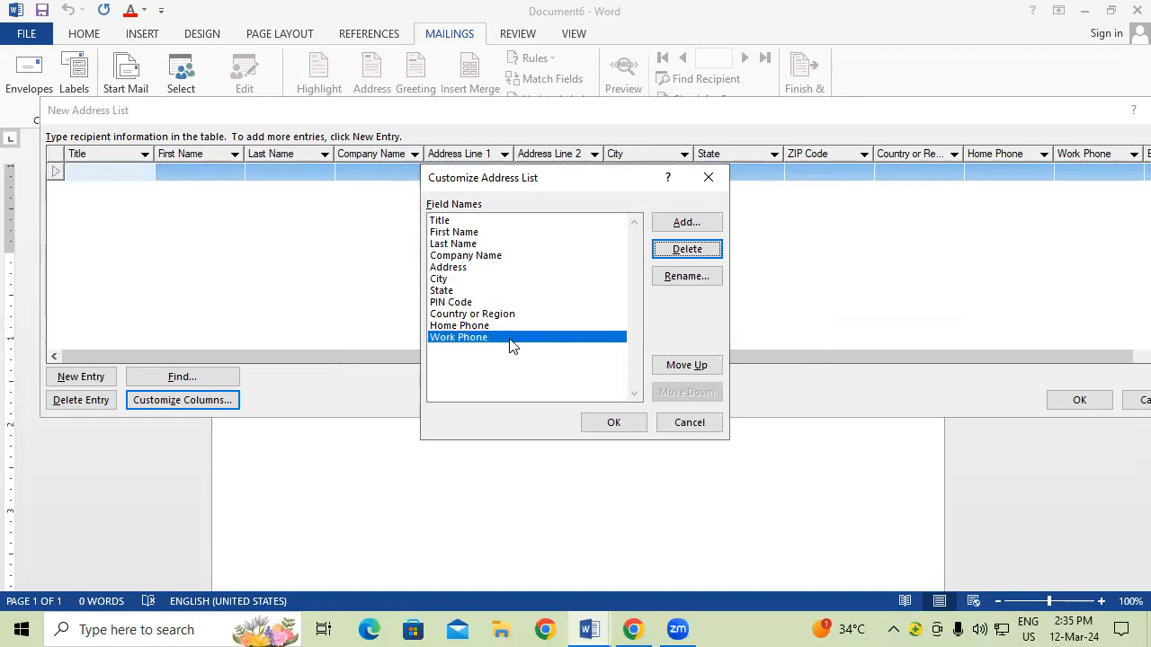
pyautogui.click(476, 328)
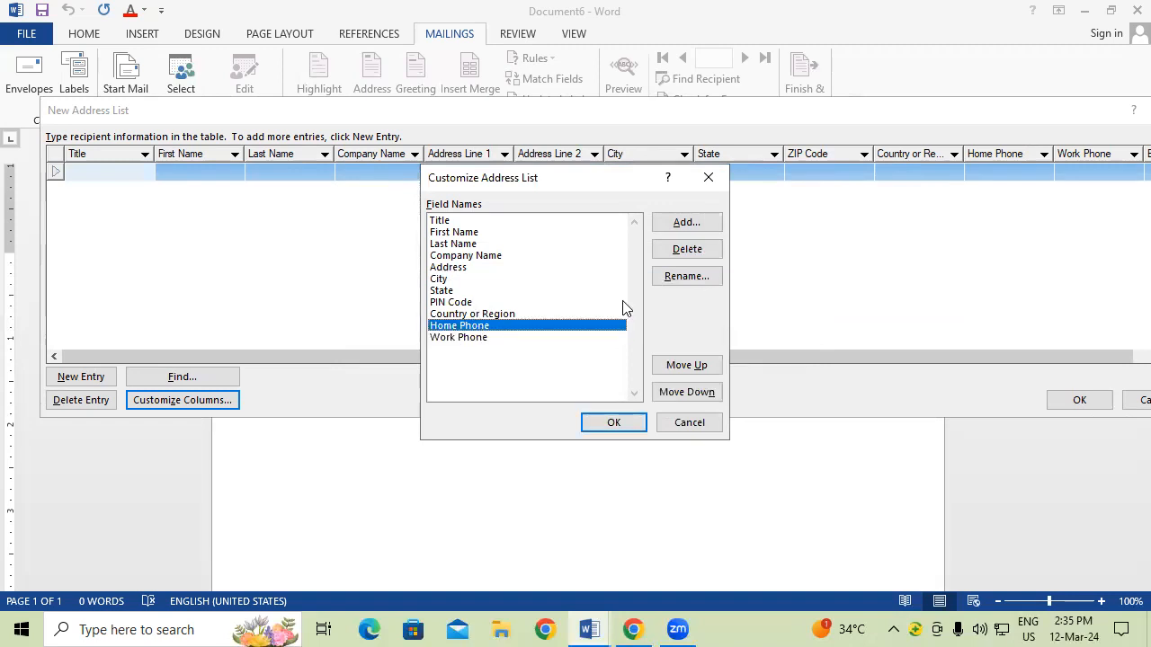
pyautogui.click(688, 251)
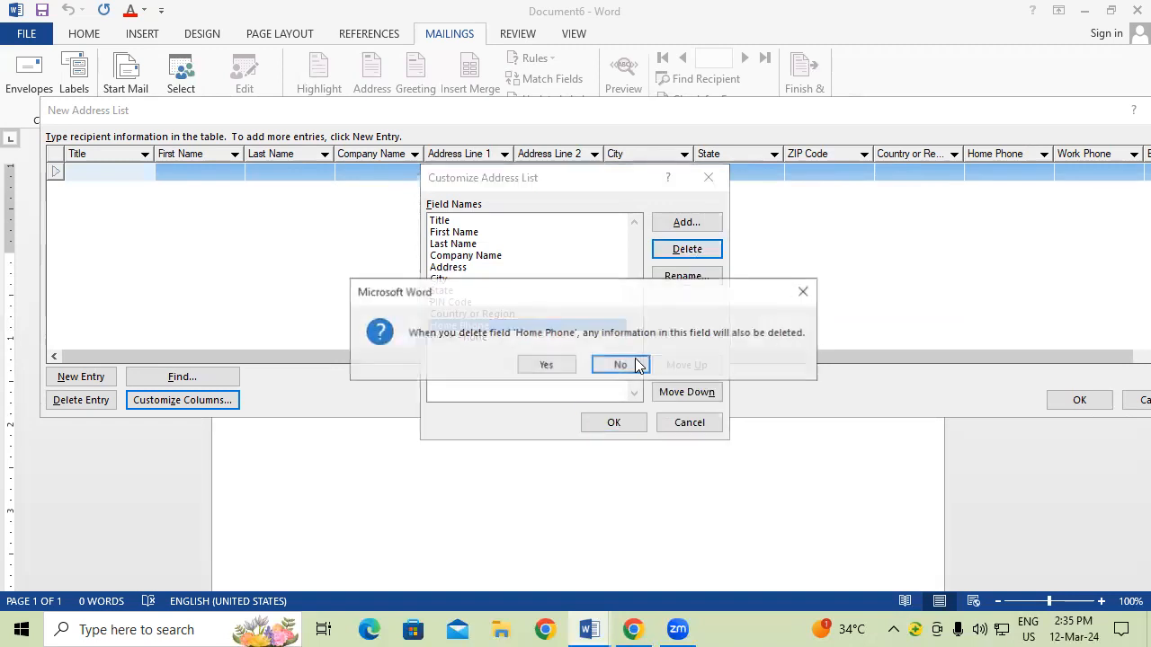
pyautogui.click(544, 365)
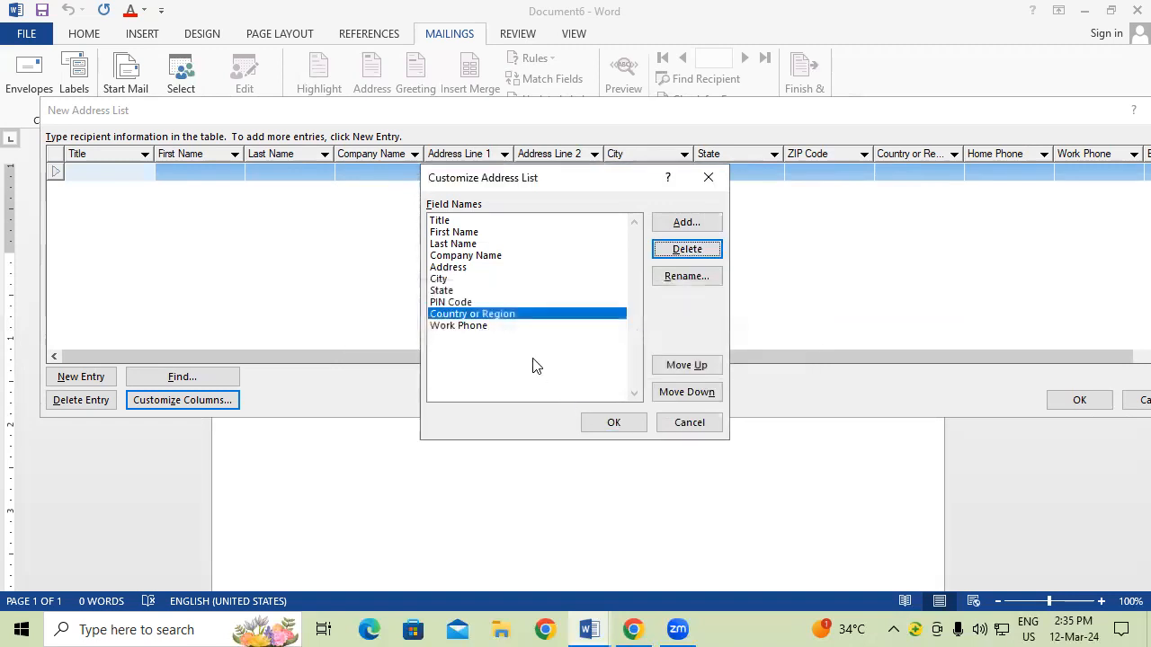
pyautogui.click(464, 325)
pyautogui.click(675, 251)
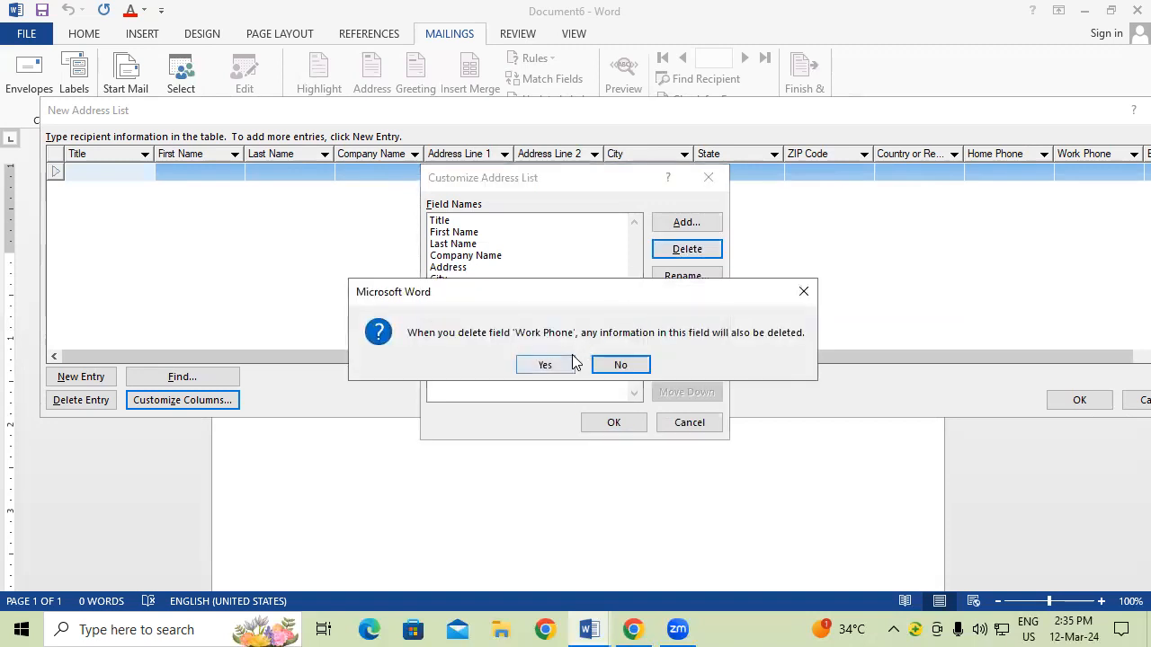
pyautogui.click(545, 365)
pyautogui.click(483, 243)
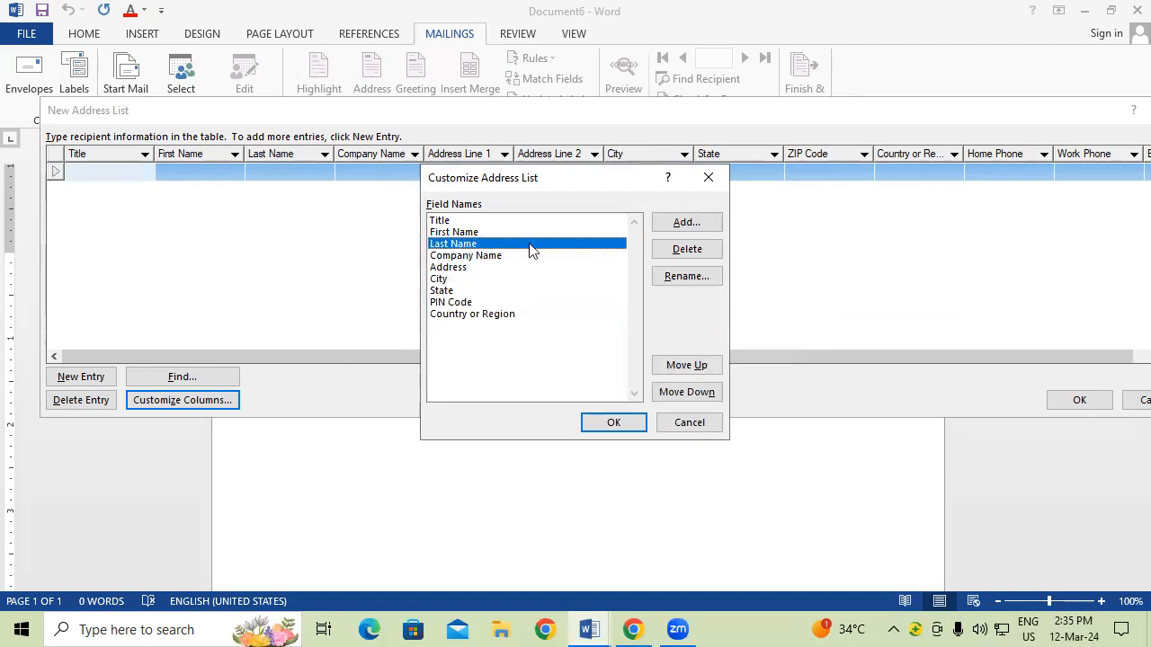
# Step: Add a MOBILE NUMBER field and move it to the end, after Country or Region
pyautogui.click(691, 225)
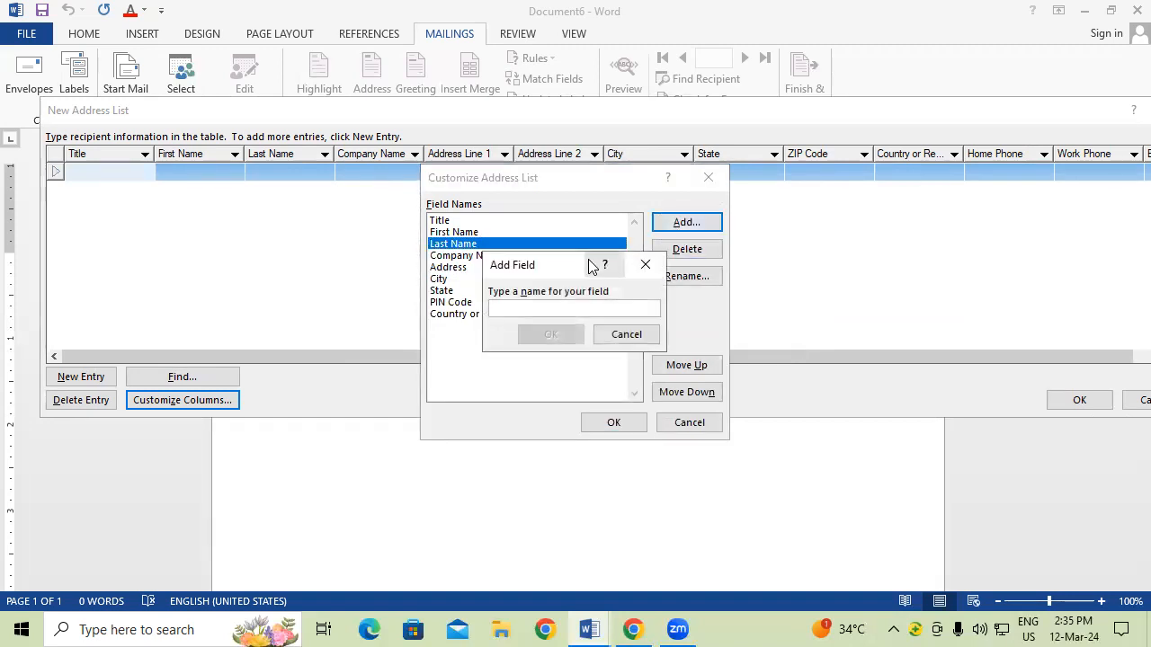
pyautogui.write('MO')
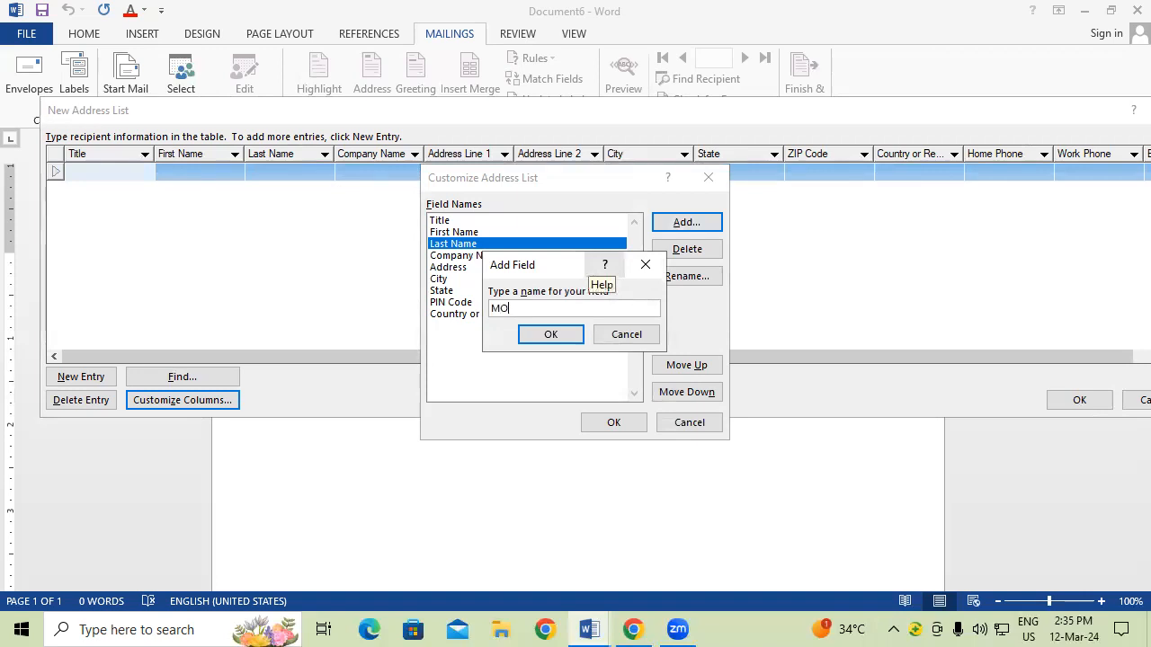
pyautogui.write('BILE NUMBER')
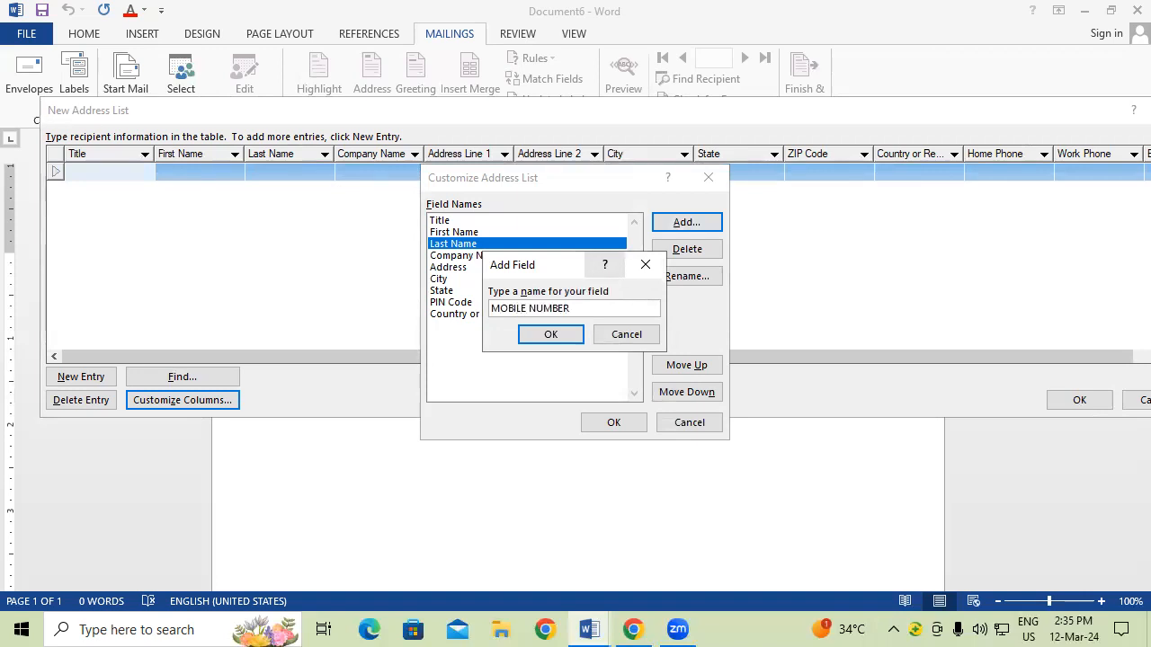
pyautogui.click(575, 338)
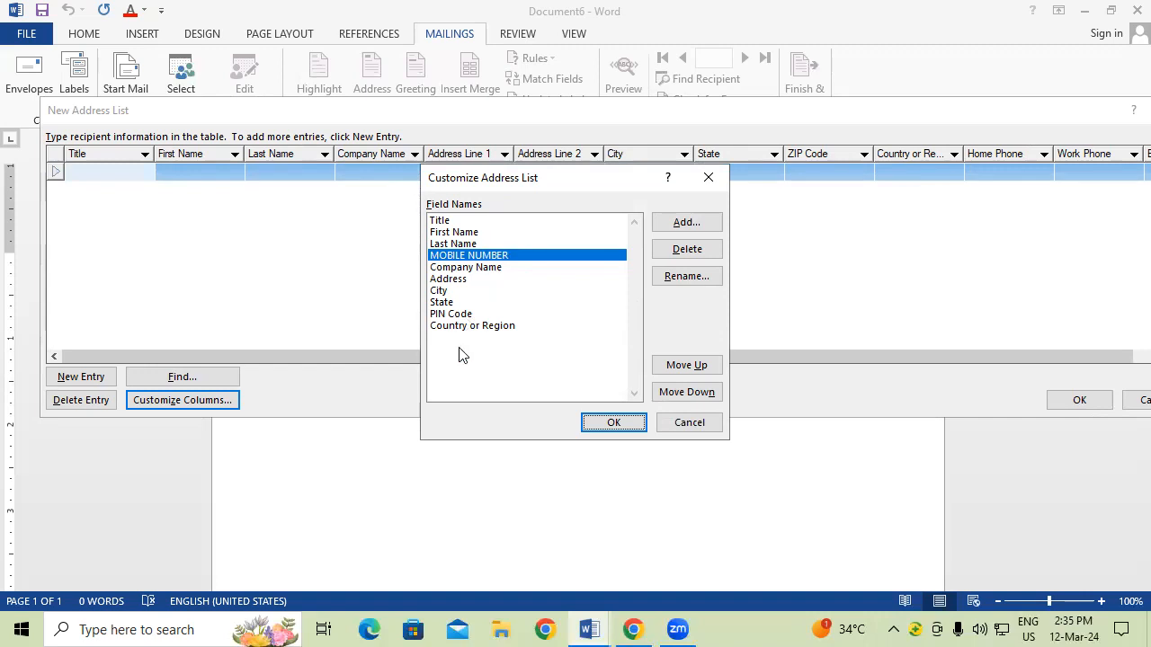
pyautogui.click(688, 394)
pyautogui.click(688, 394)
pyautogui.click(688, 394)
pyautogui.click(688, 393)
pyautogui.click(688, 394)
pyautogui.click(688, 394)
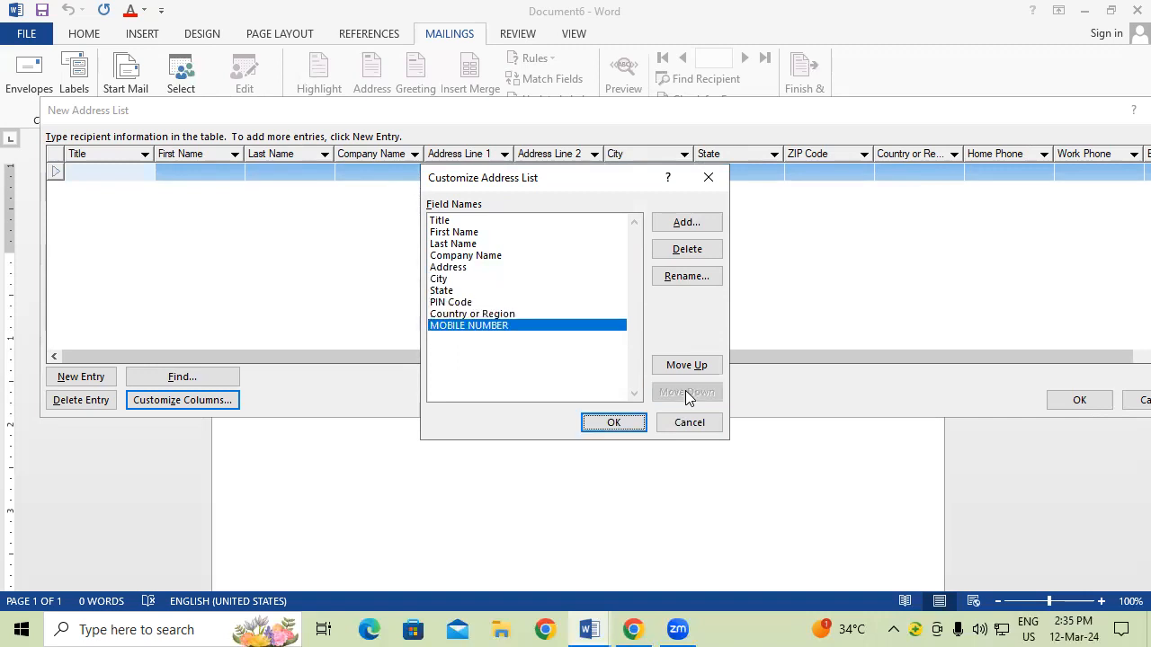
# Step: Move First Name down three places, then back to second position
pyautogui.click(469, 232)
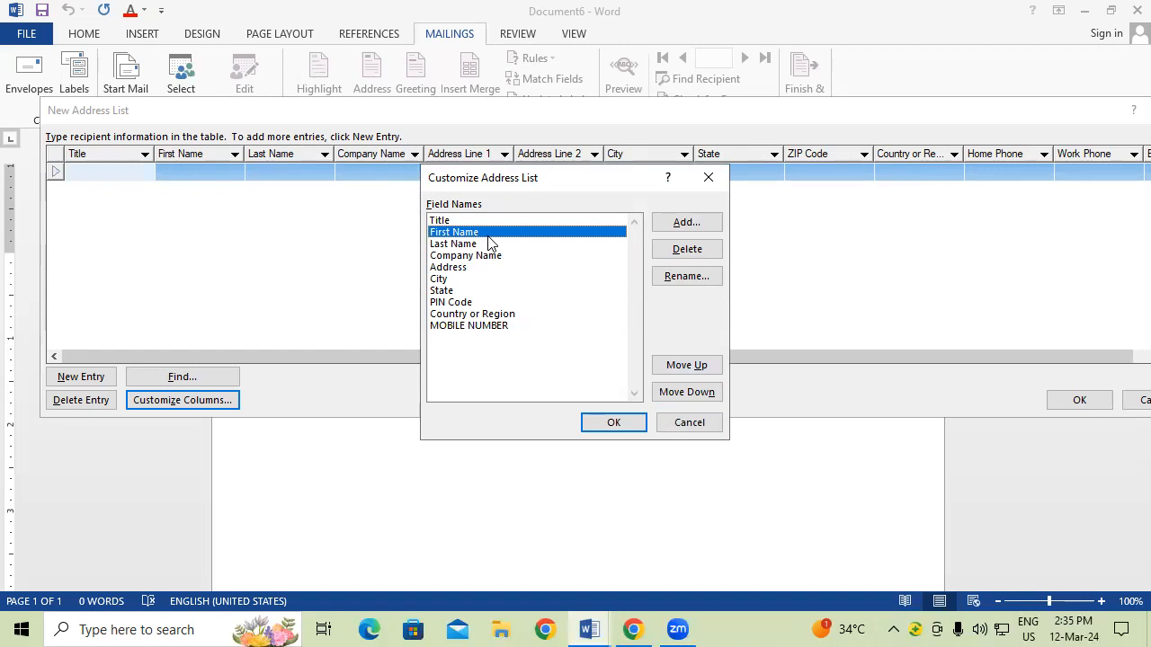
pyautogui.click(708, 395)
pyautogui.click(708, 396)
pyautogui.click(709, 395)
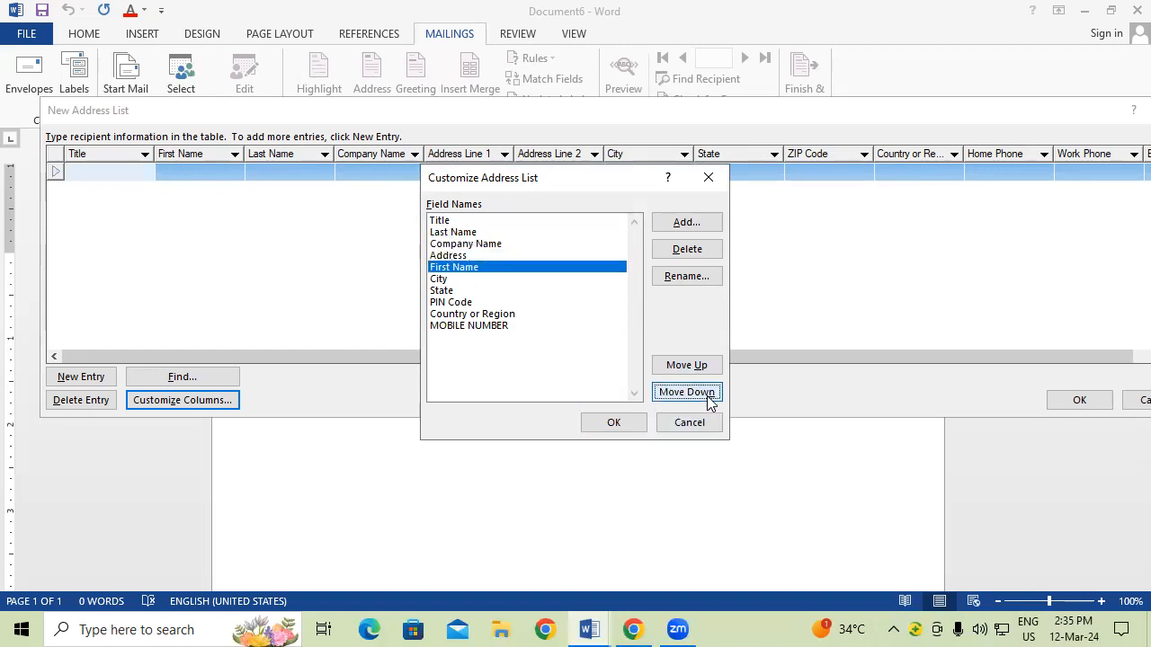
pyautogui.click(698, 365)
pyautogui.click(697, 365)
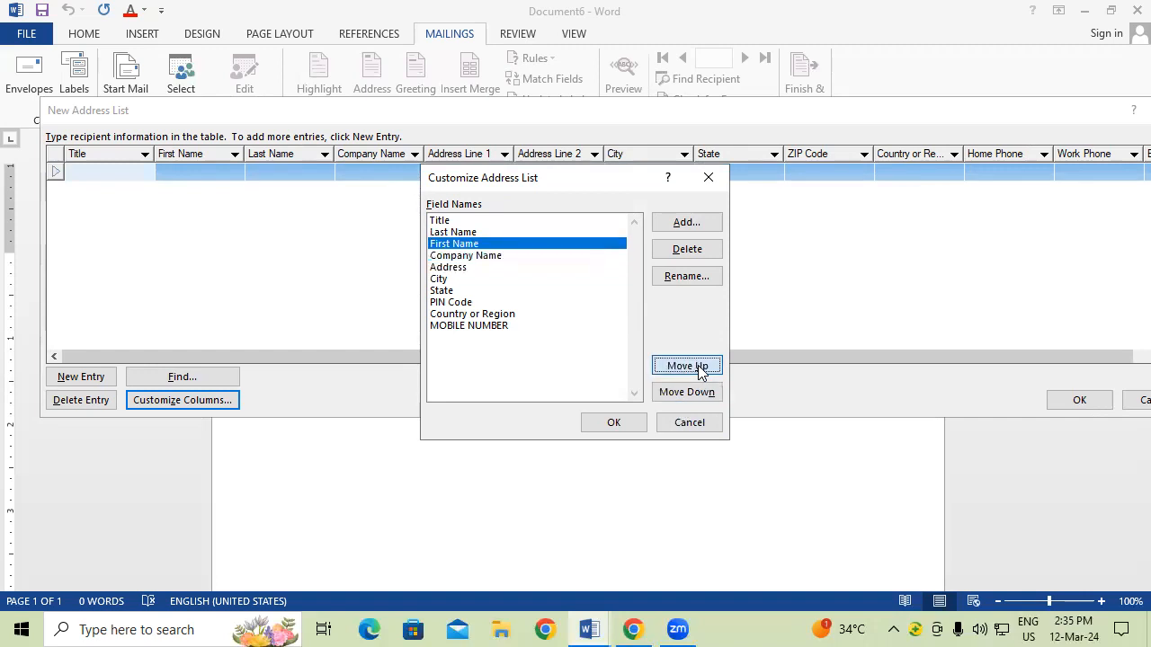
pyautogui.click(700, 373)
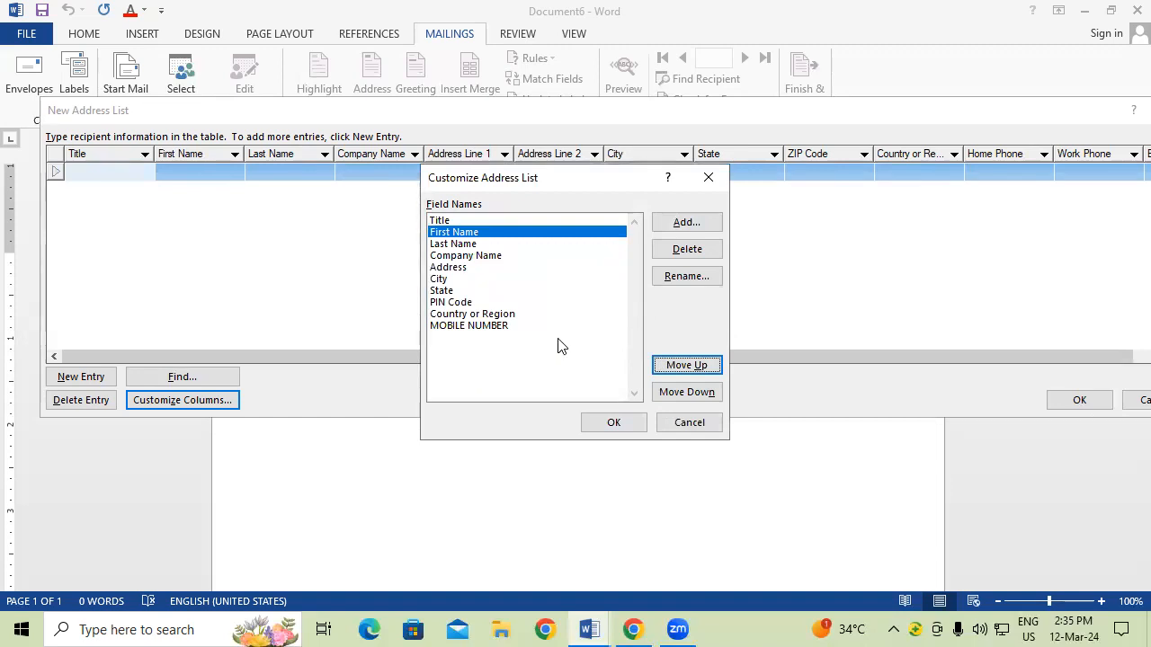
# Step: Apply the new columns and enter the first recipient's title MR, first and last name, and company SBI
pyautogui.click(630, 424)
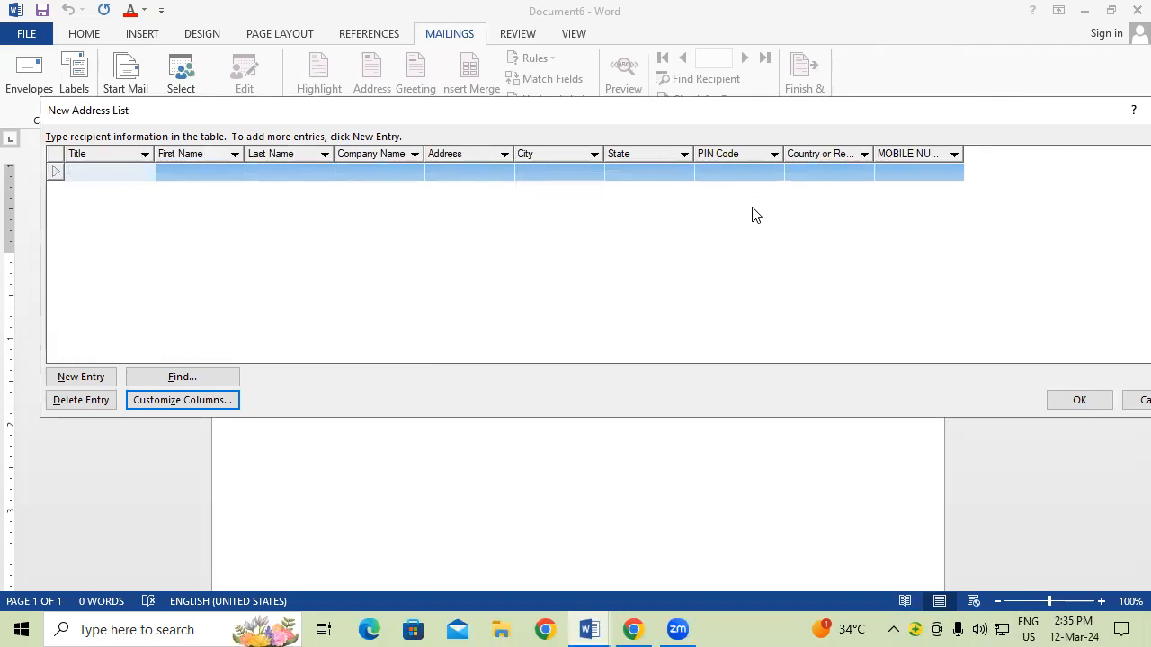
pyautogui.write('MR')
pyautogui.press('Tab')
pyautogui.press('Tab')
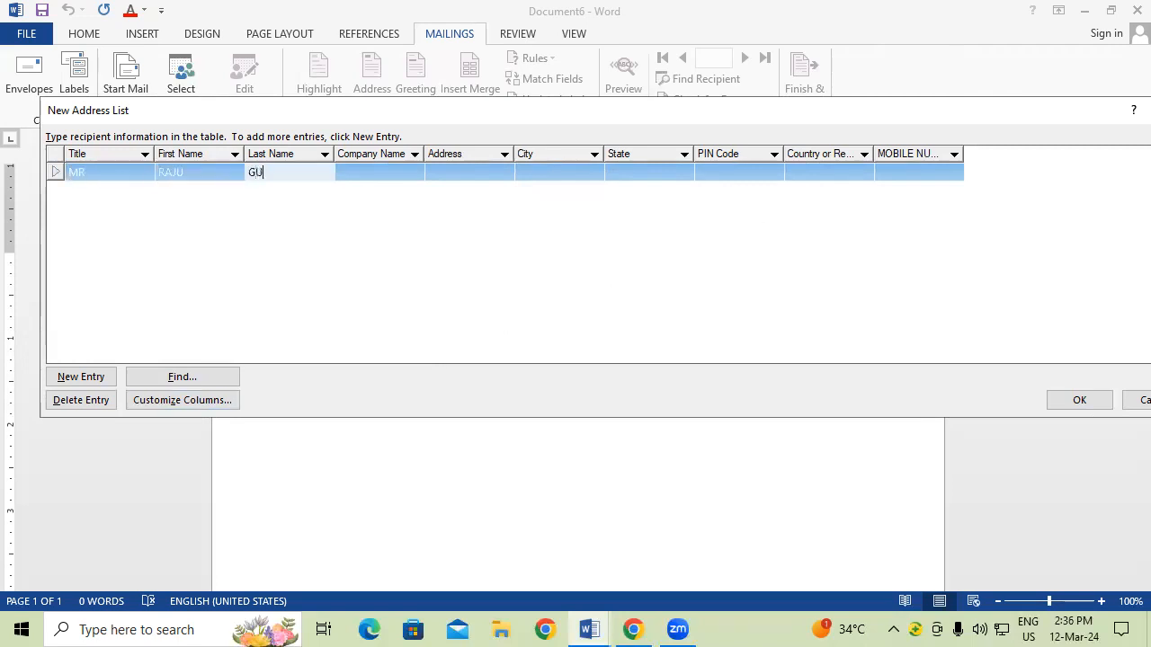
pyautogui.press('Tab')
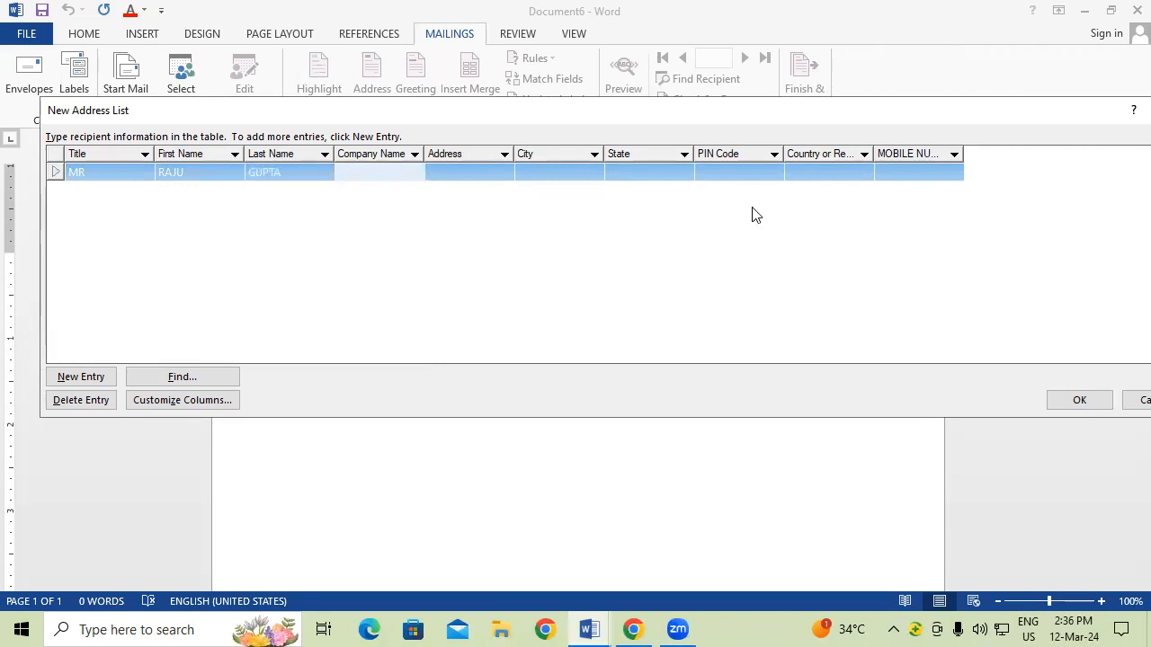
pyautogui.write('SBI')
# Step: Fill in the recipient's address, city, state UP, PIN code, country INDIA and mobile number
pyautogui.press('Tab')
pyautogui.write('PADRAUNA')
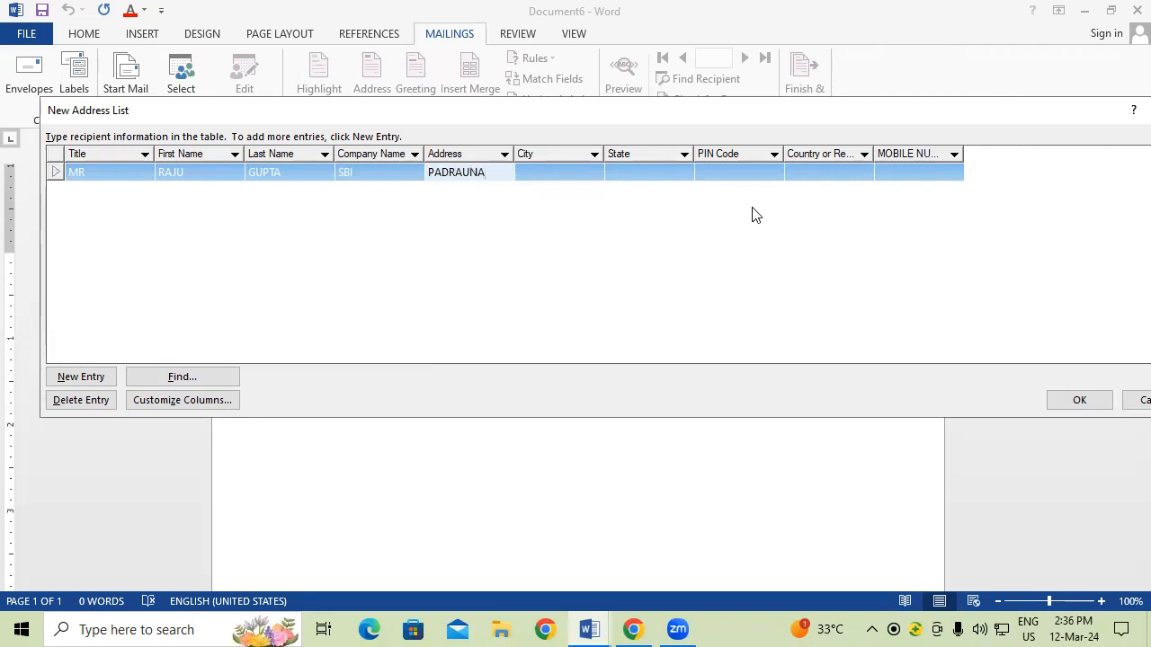
pyautogui.press('Tab')
pyautogui.write('P')
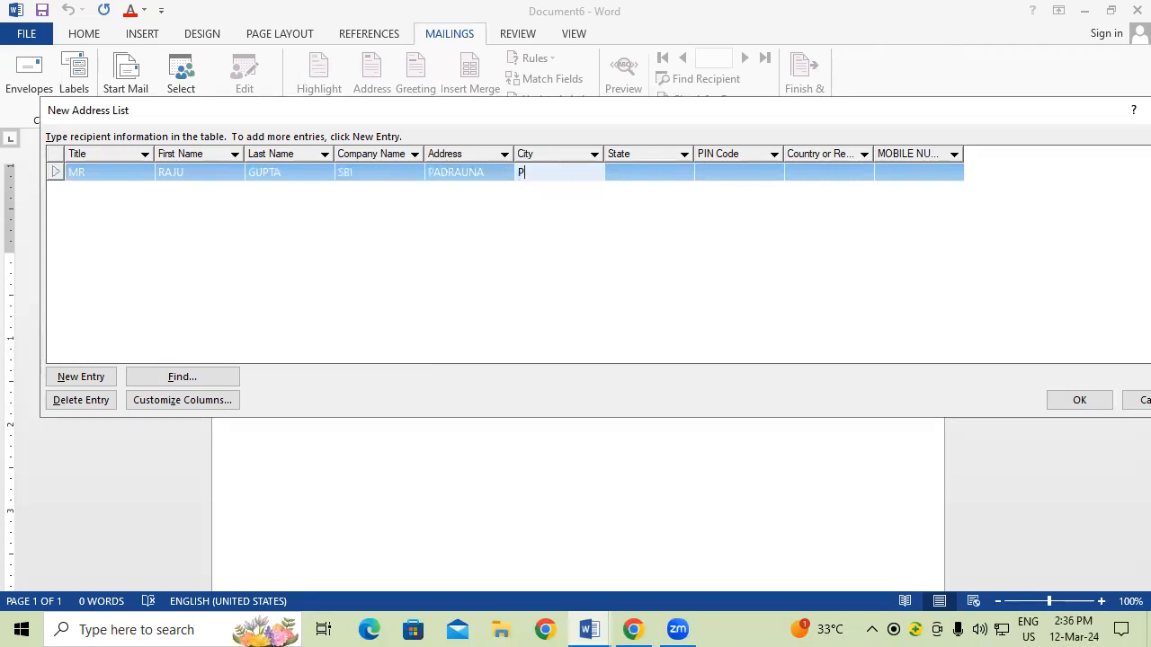
pyautogui.write('ADRAUNA')
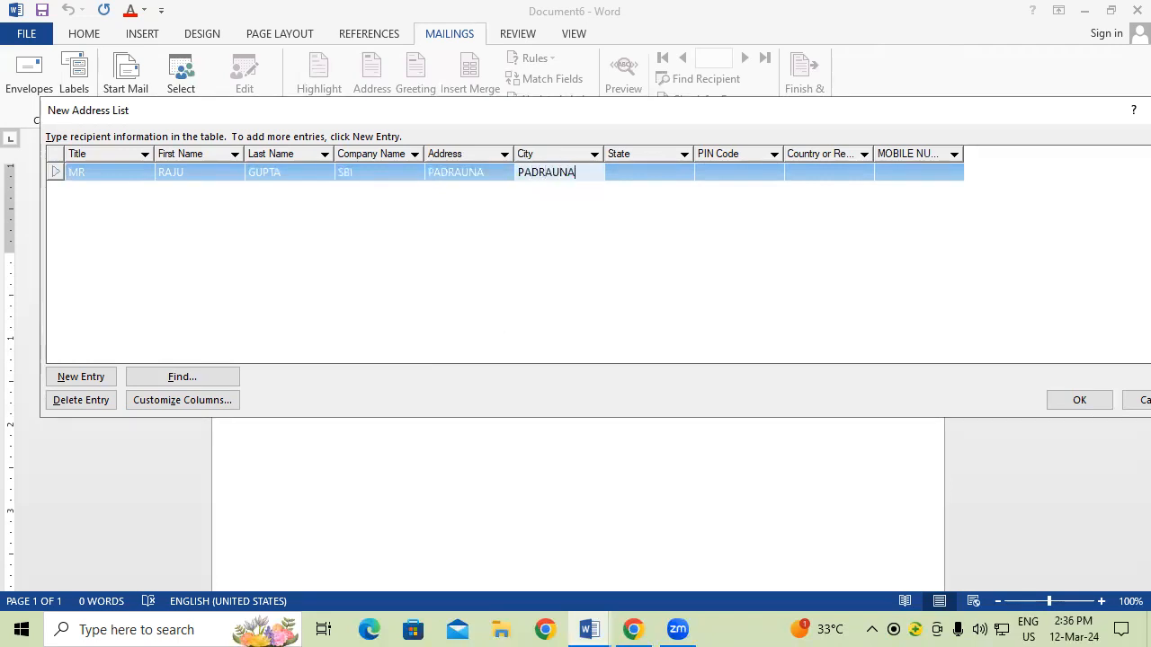
pyautogui.press('Tab')
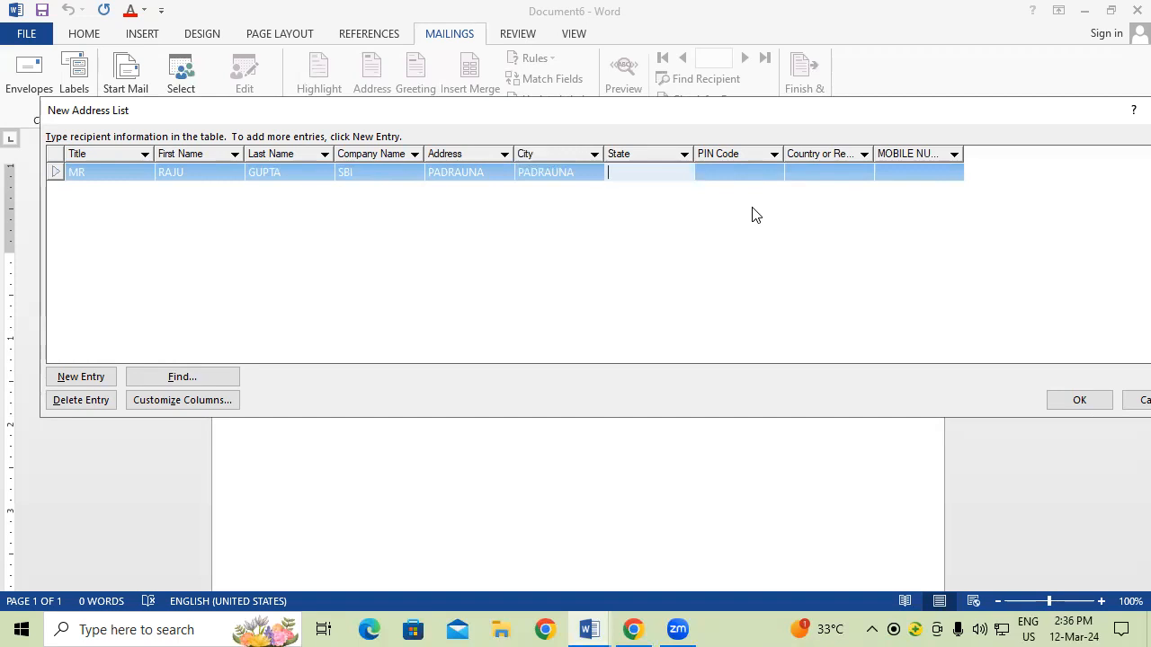
pyautogui.write('UP')
pyautogui.press('Tab')
pyautogui.write('274304')
pyautogui.press('Tab')
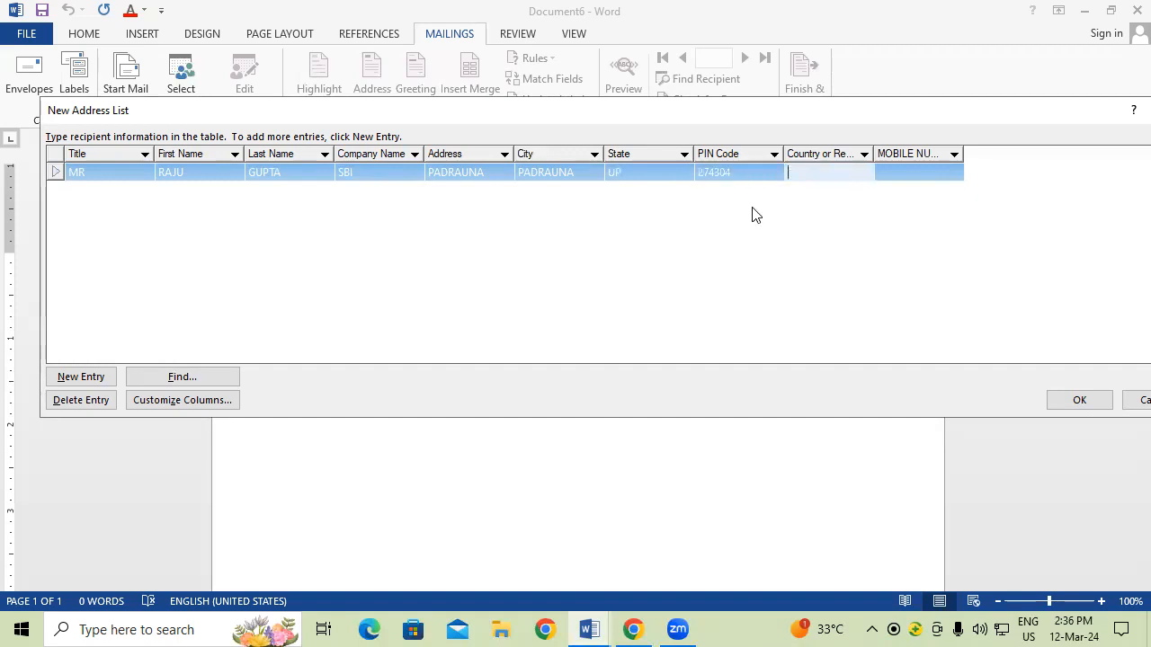
pyautogui.write('INDIA')
pyautogui.press('Tab')
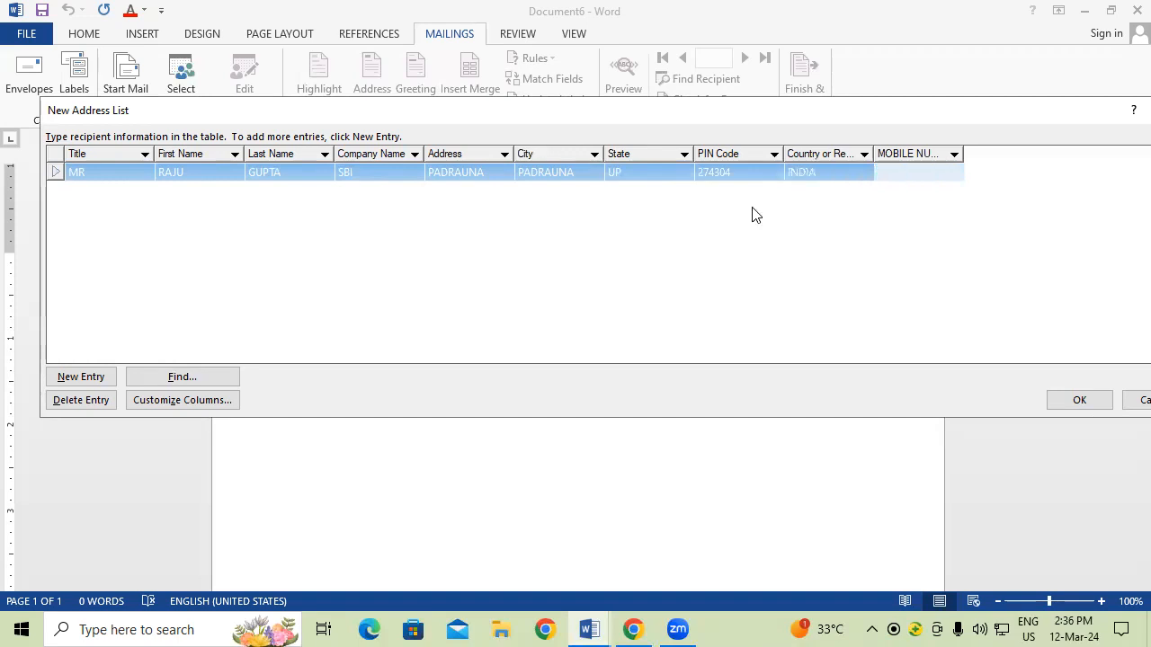
pyautogui.press('Tab')
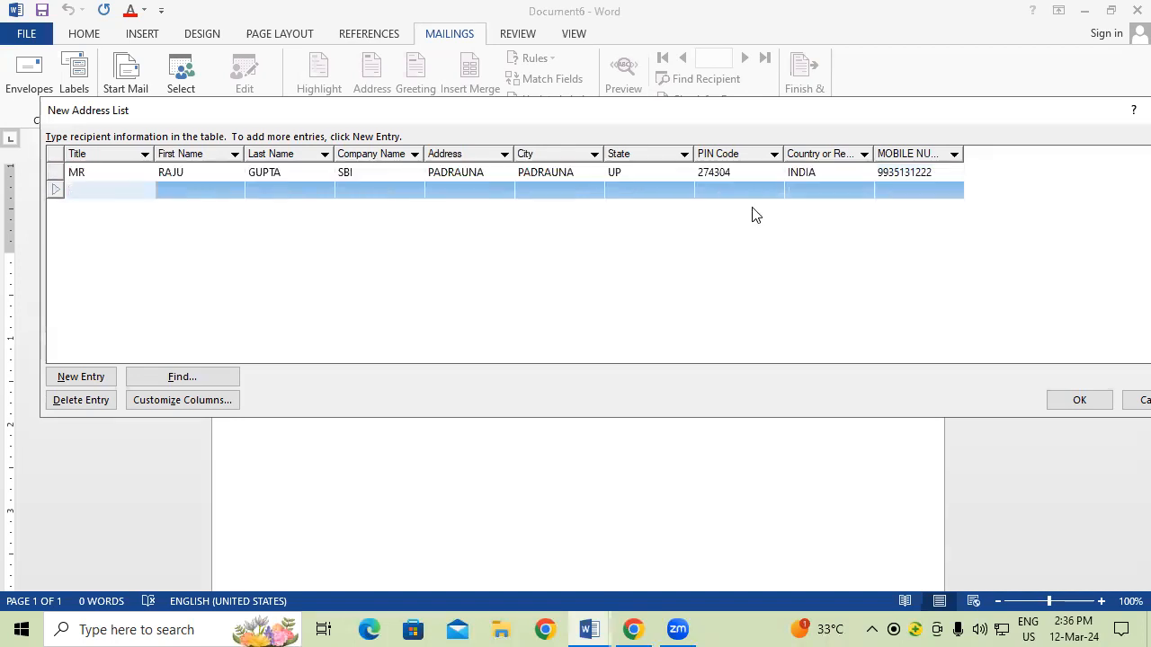
# Step: Enter the second recipient's title MRS, first and last name, and company SBI
pyautogui.write('MRS')
pyautogui.press('Tab')
pyautogui.press('Tab')
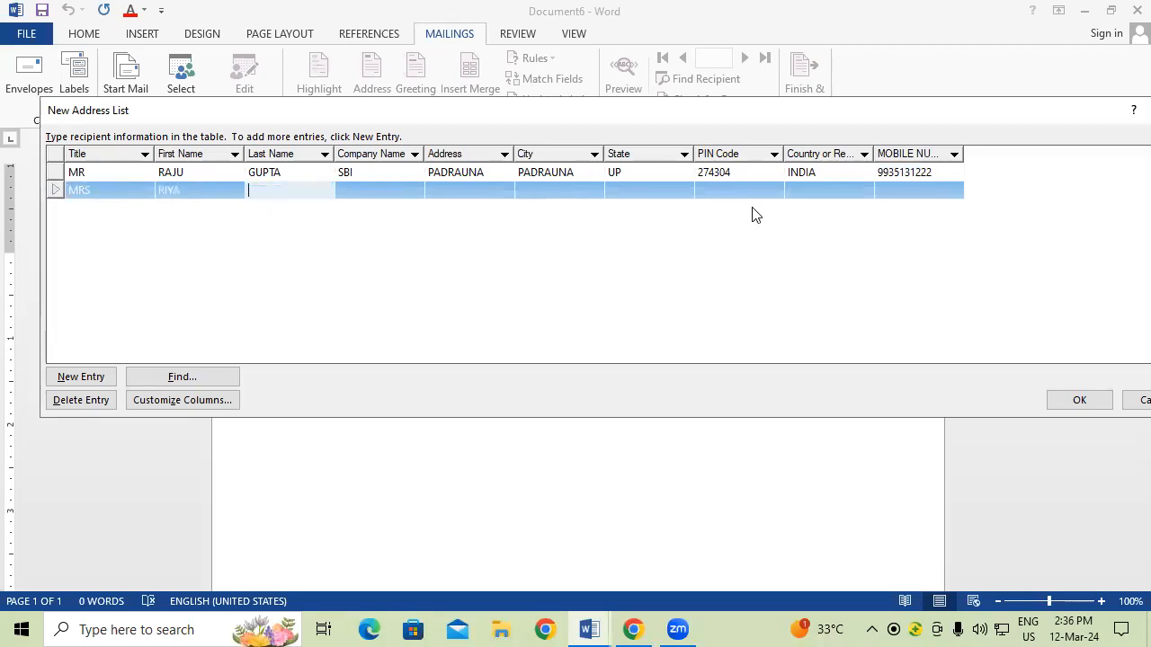
pyautogui.press('Tab')
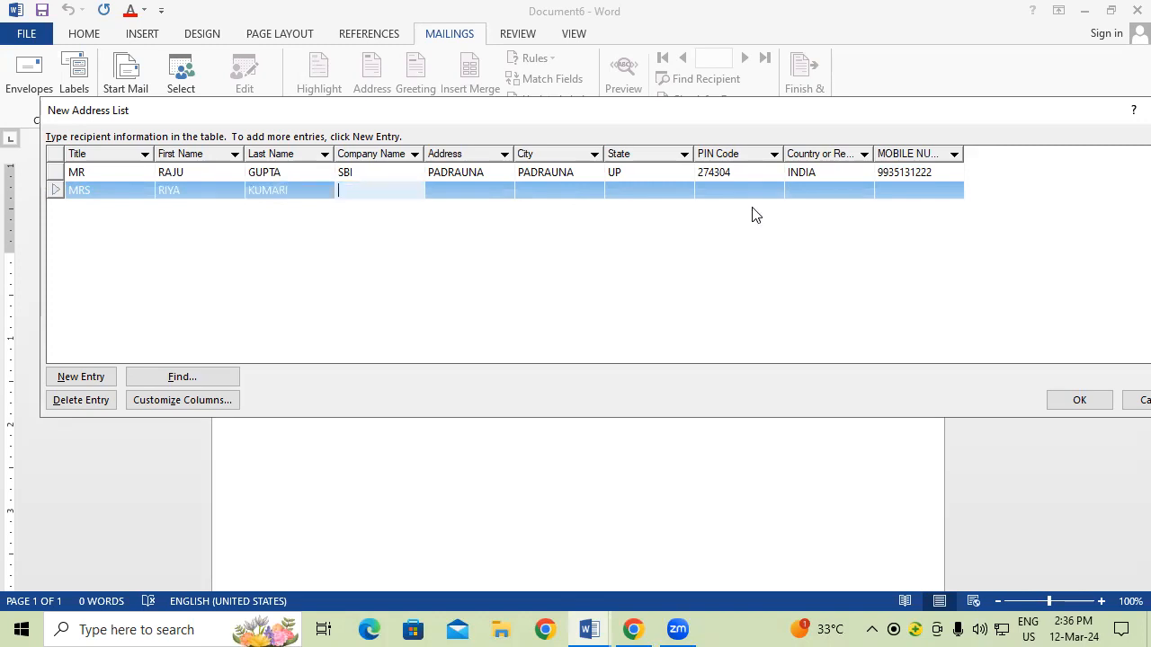
pyautogui.write('SBI')
# Step: Fill in the second recipient's address, city, state, PIN code, country INDIA and mobile number
pyautogui.press('Tab')
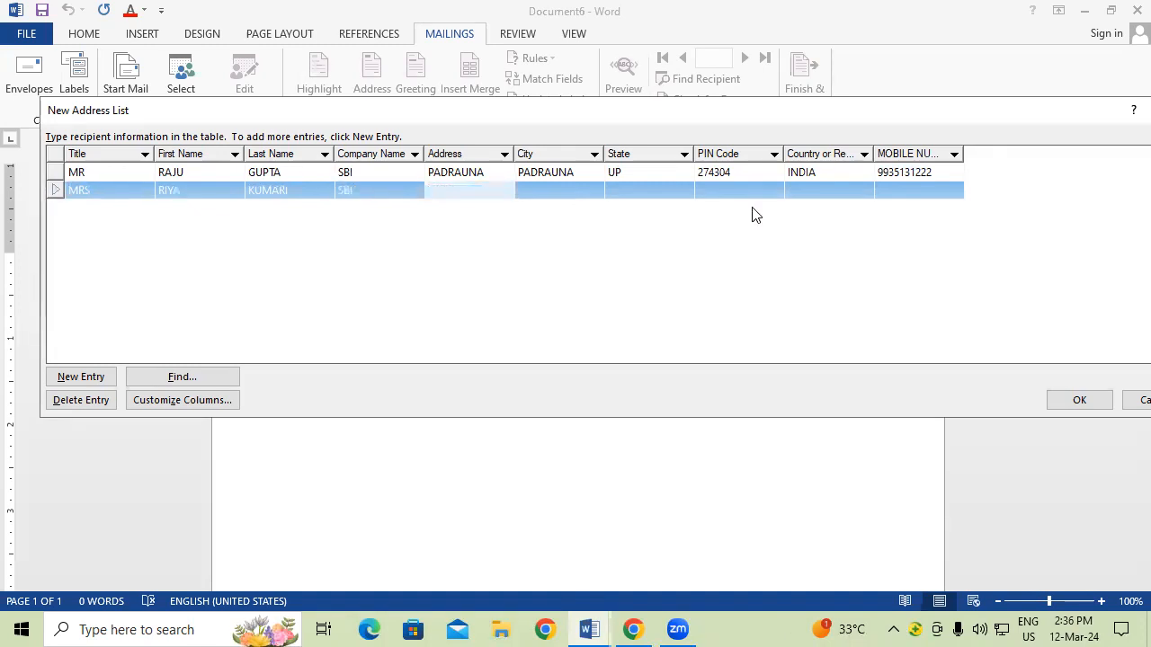
pyautogui.write('KASIA')
pyautogui.press('Tab')
pyautogui.write('KASIA')
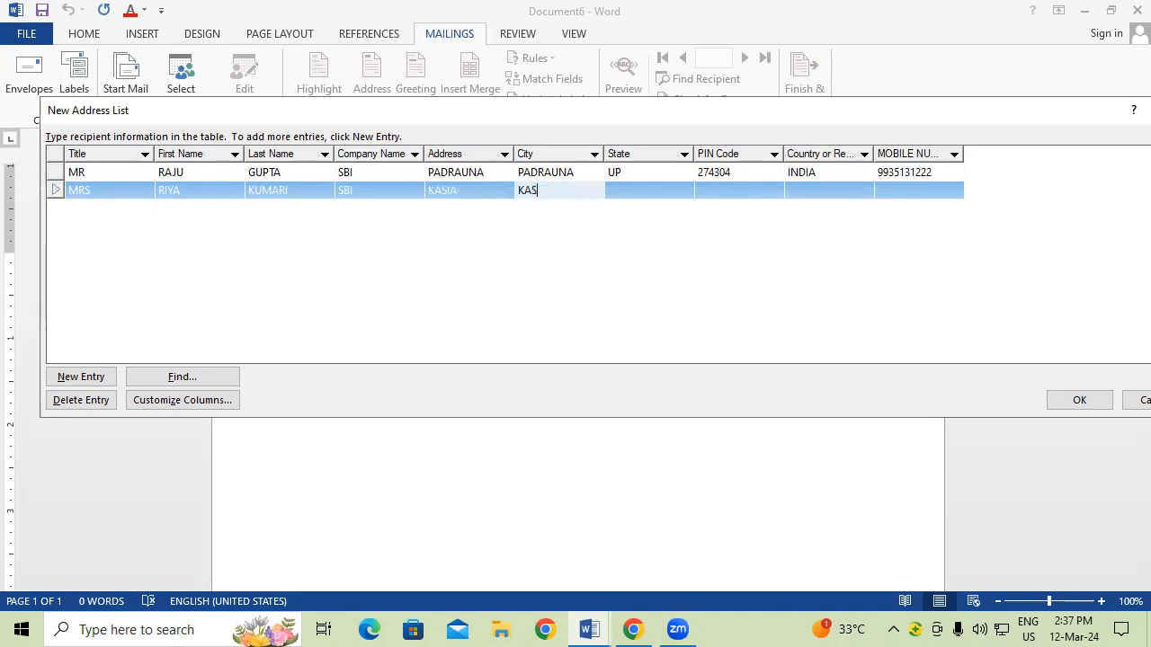
pyautogui.press('Tab')
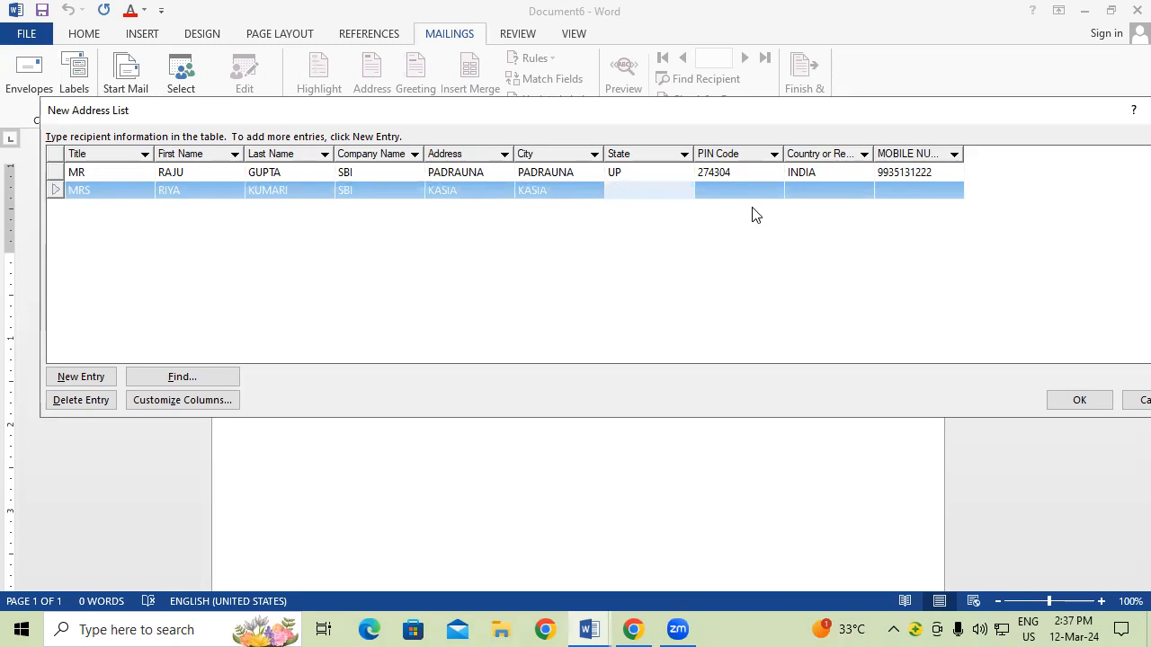
pyautogui.write('UP')
pyautogui.press('Tab')
pyautogui.write('27')
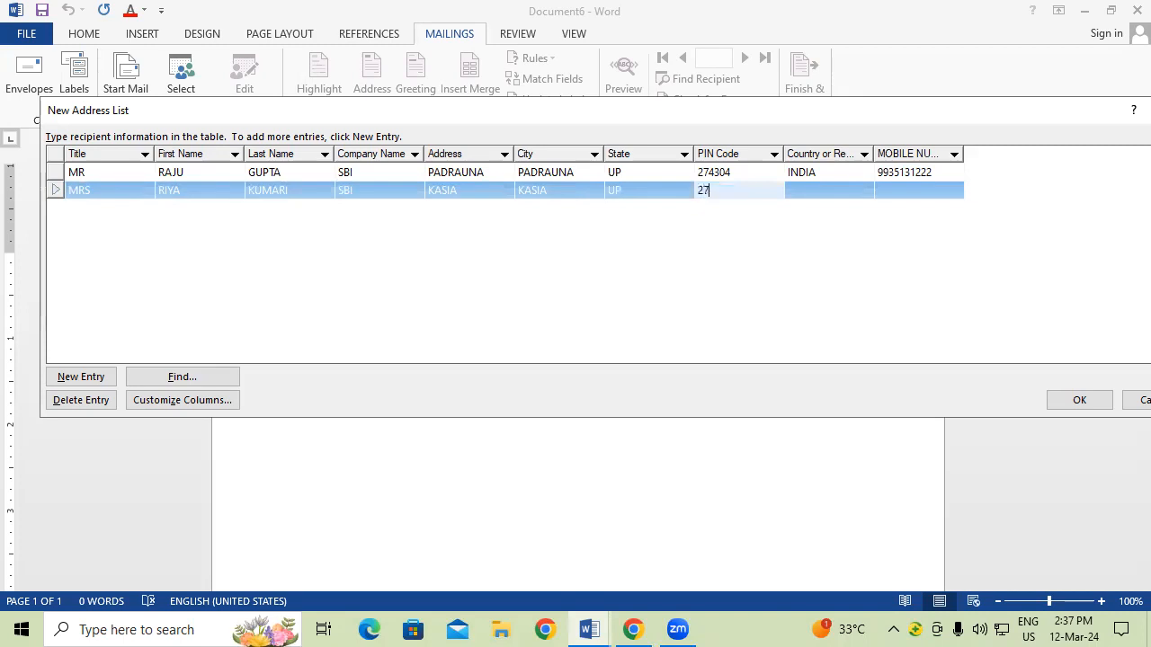
pyautogui.write('4302')
pyautogui.press('Tab')
pyautogui.write('INDIA')
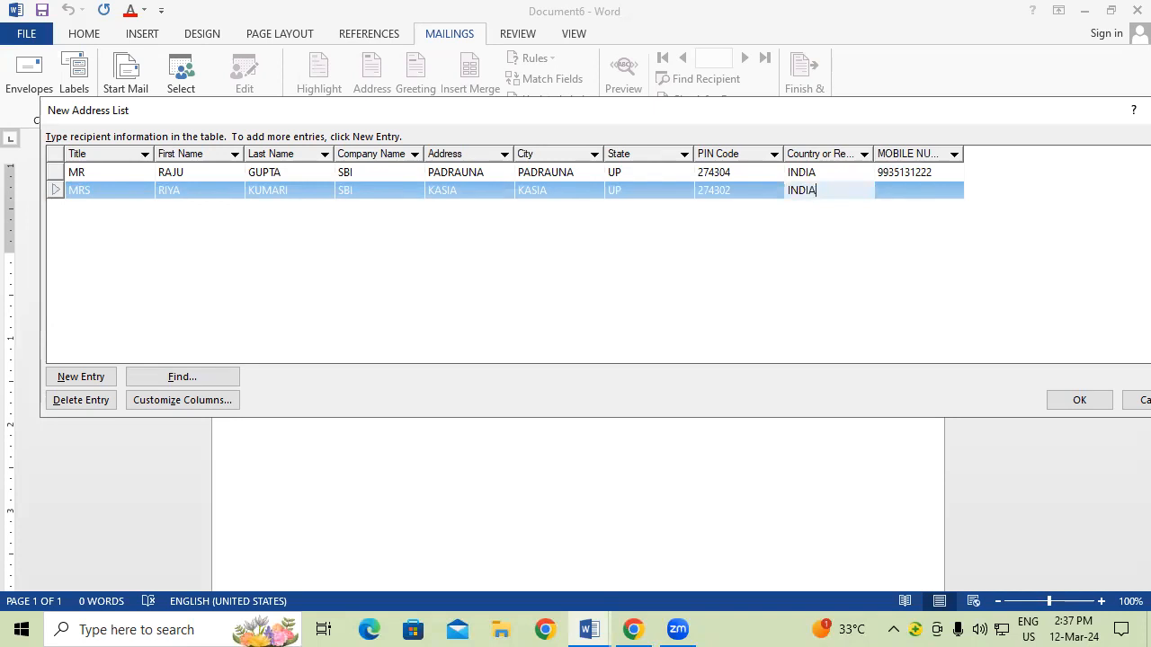
pyautogui.press('Tab')
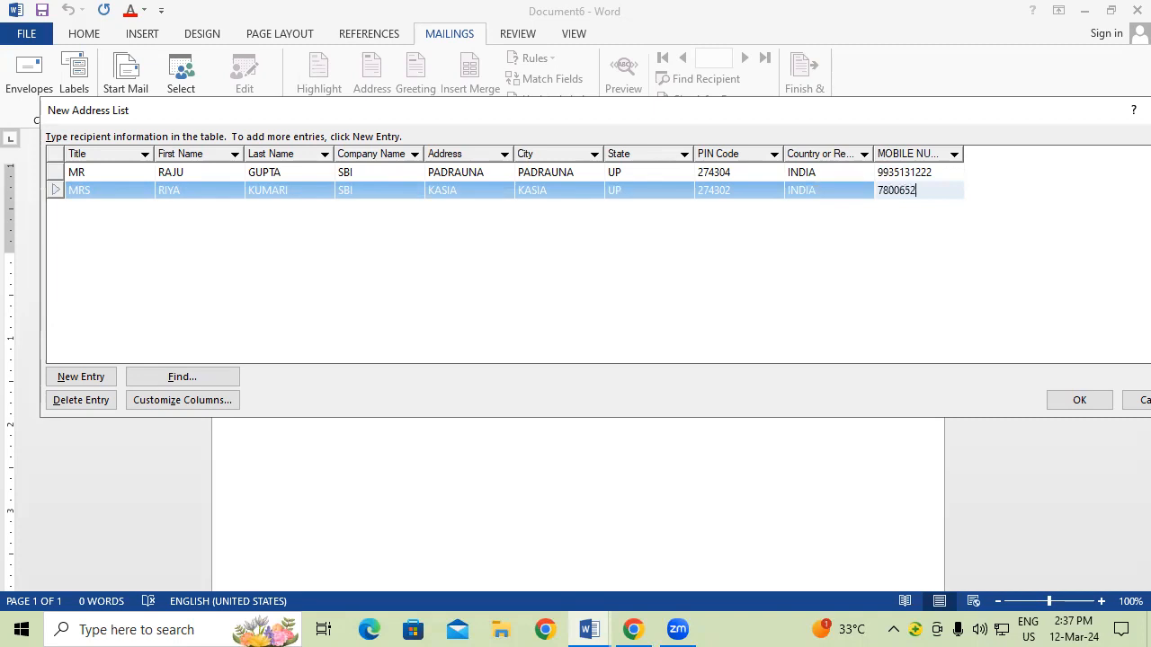
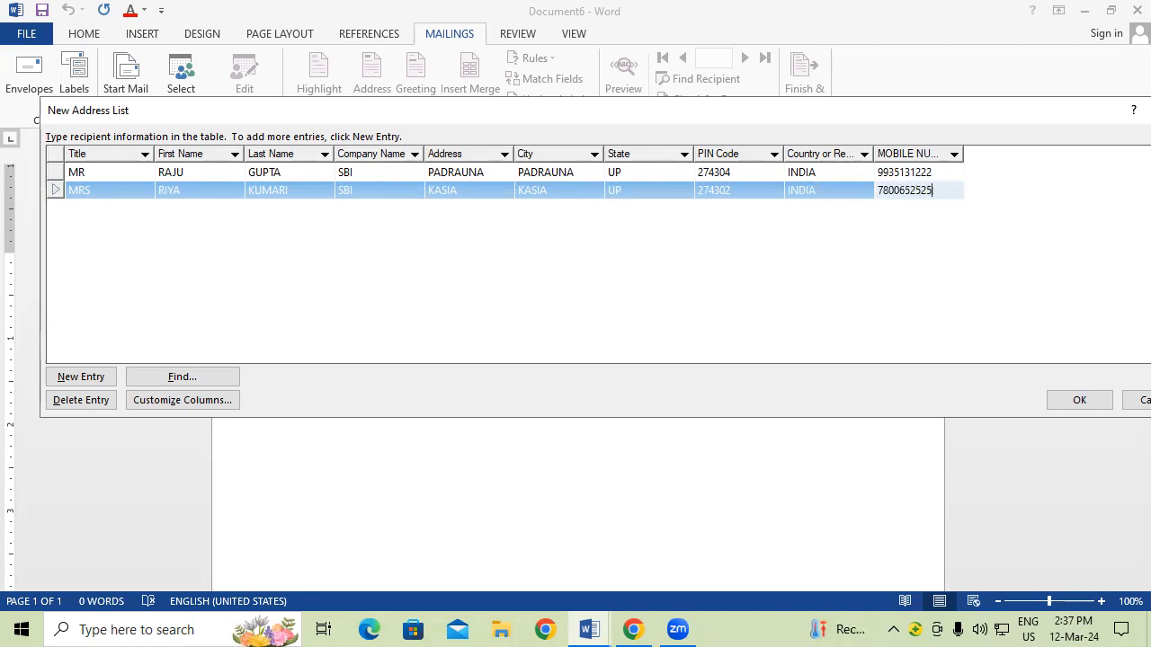
pyautogui.press('Tab')
pyautogui.press('Tab')
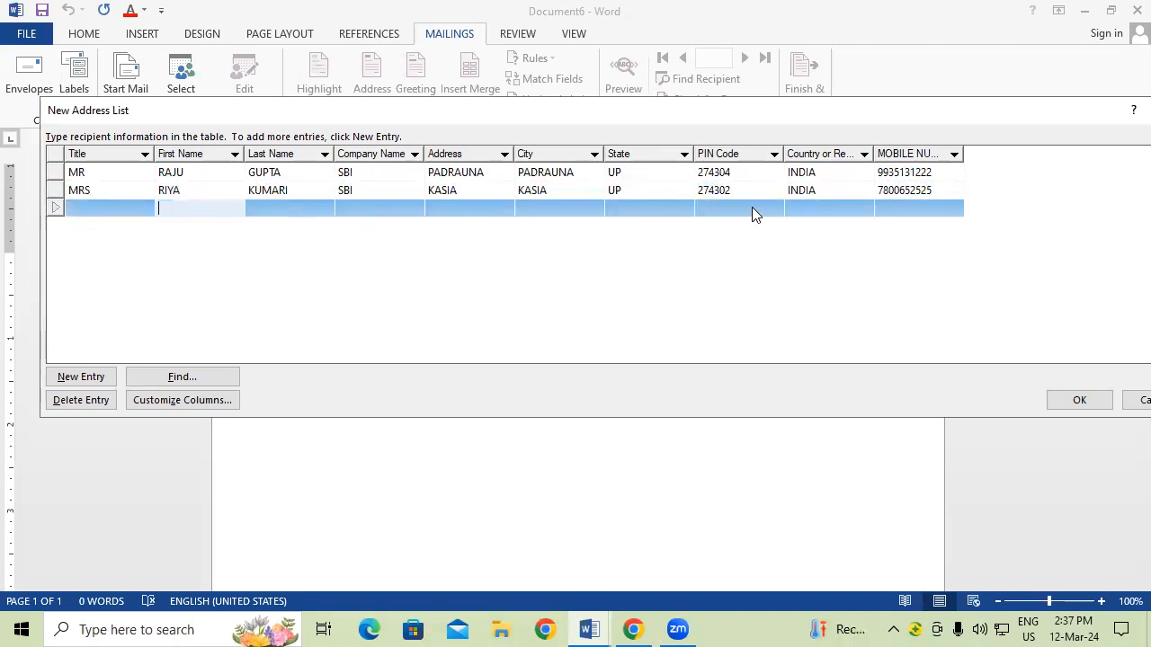
# Step: Enter the third recipient's title MR, first and last name, and company SBI
pyautogui.click(110, 209)
pyautogui.write('MR')
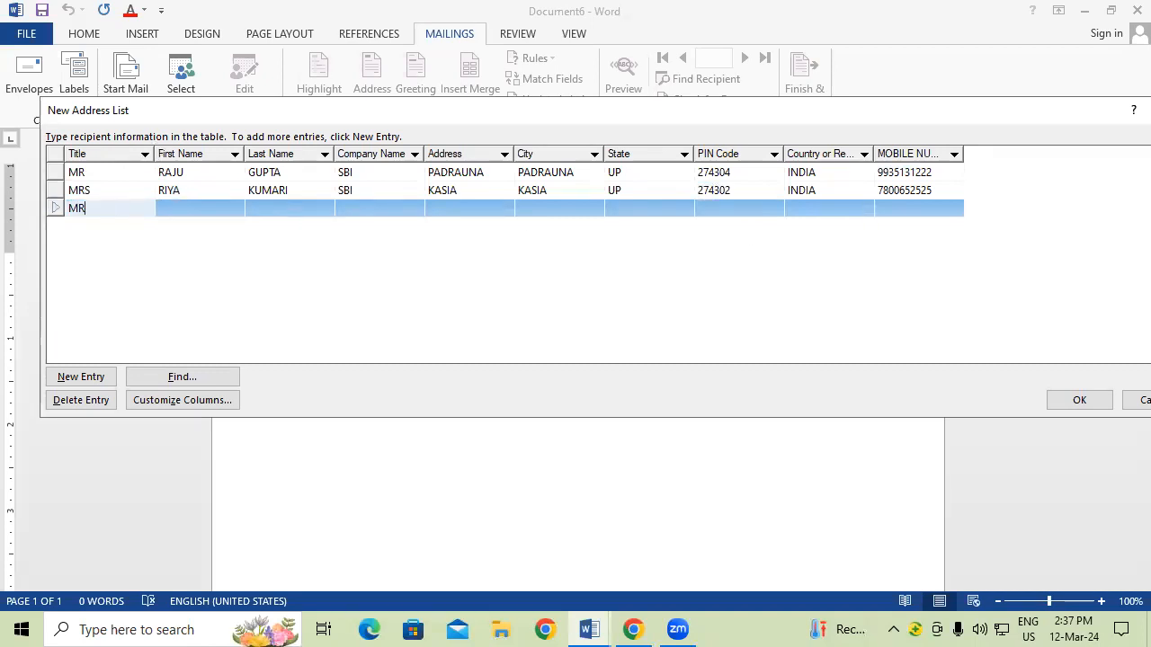
pyautogui.press('Tab')
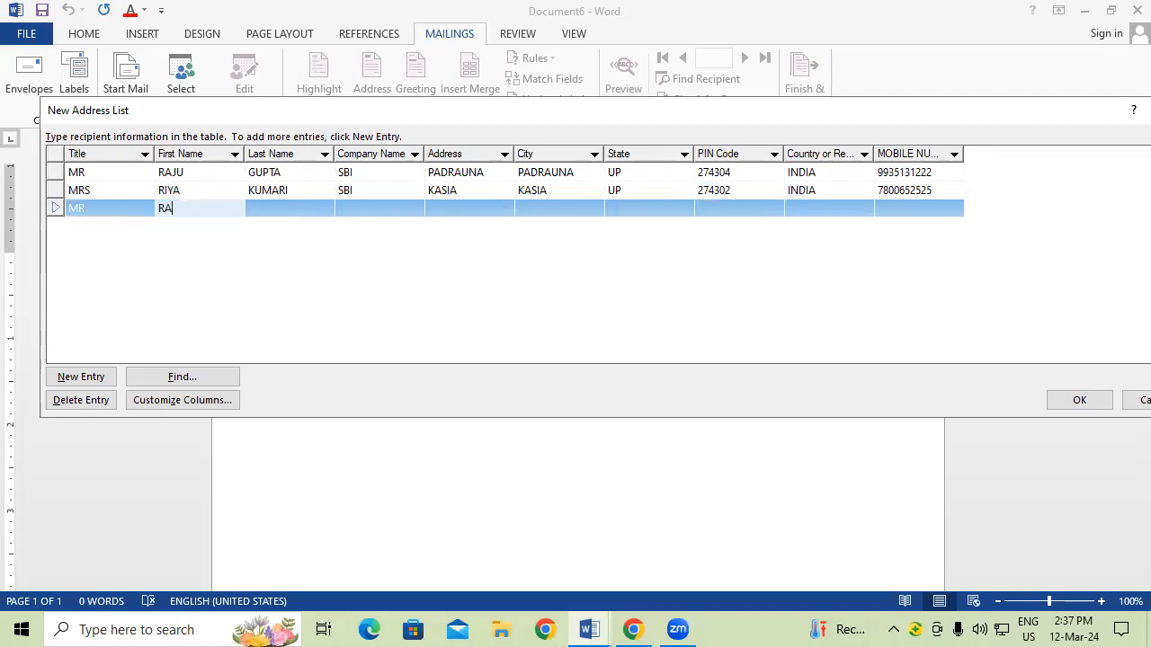
pyautogui.press('Tab')
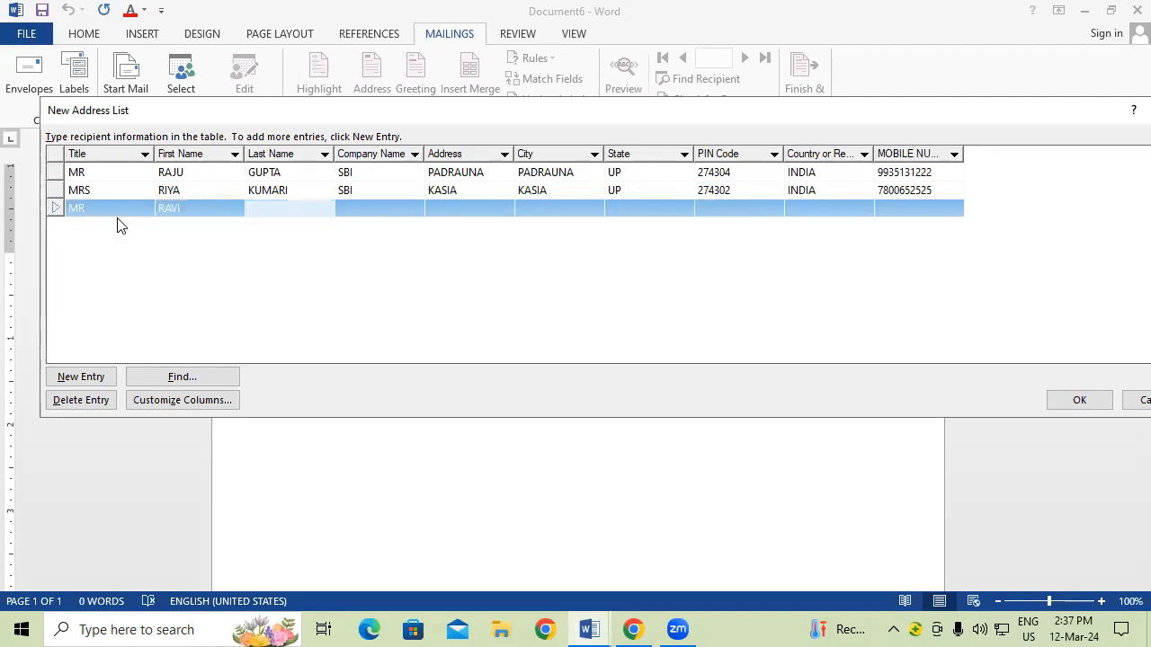
pyautogui.press('Tab')
pyautogui.write('SBI')
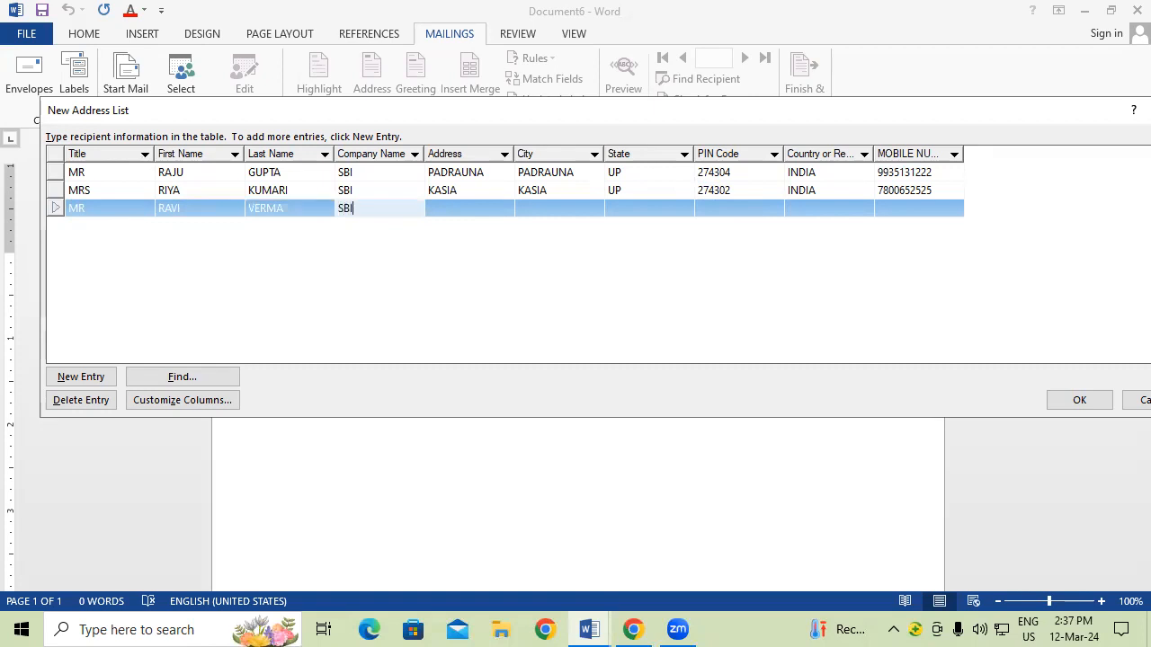
# Step: Fill in the third recipient's address, state, PIN code, country INDIA and mobile number, leaving City blank
pyautogui.press('Tab')
pyautogui.write('T')
pyautogui.press('BackSpace')
pyautogui.write('RA')
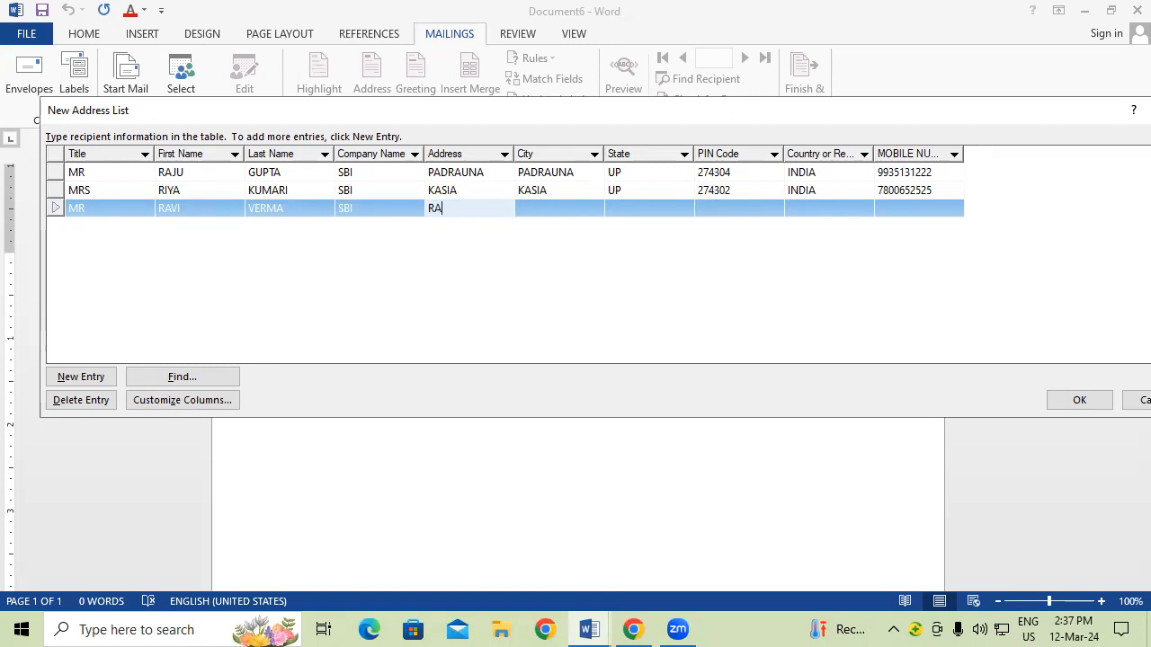
pyautogui.write('MKOLA')
pyautogui.press('Tab')
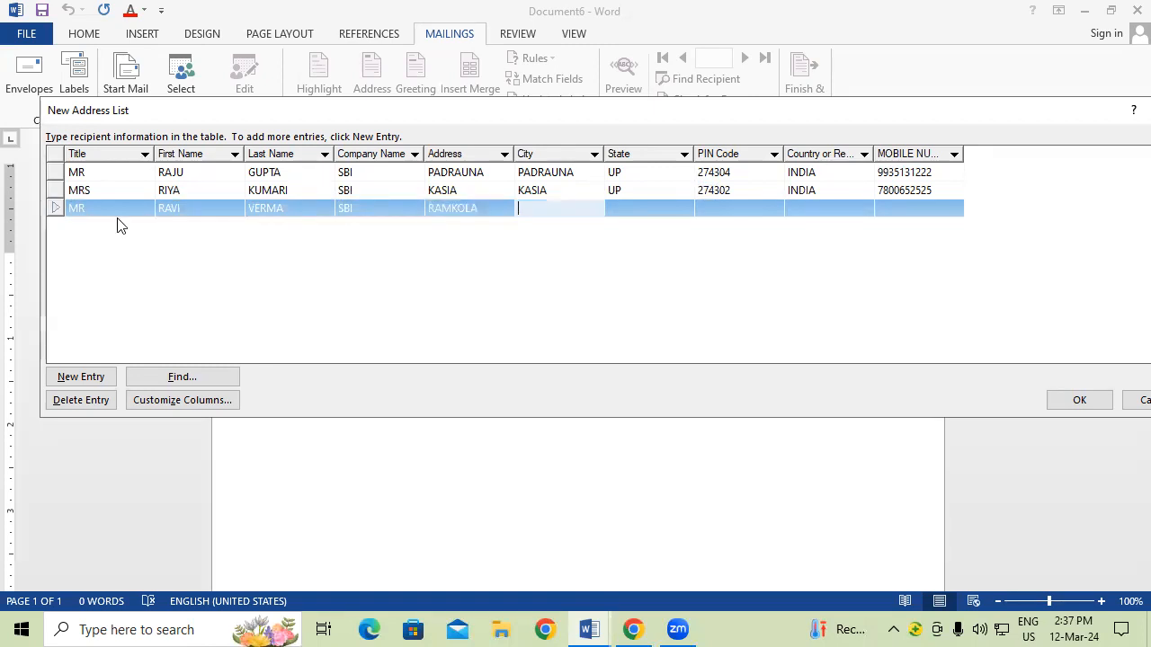
pyautogui.write('RAMKOLA')
pyautogui.press('Tab')
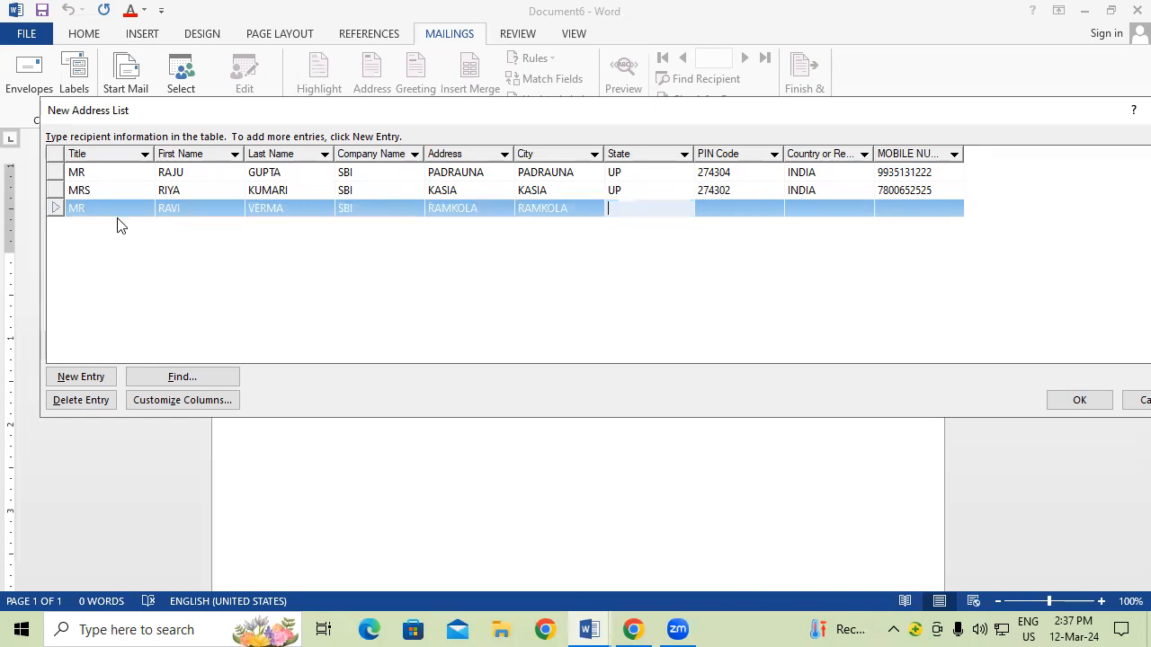
pyautogui.write('UP')
pyautogui.press('Tab')
pyautogui.write('27430')
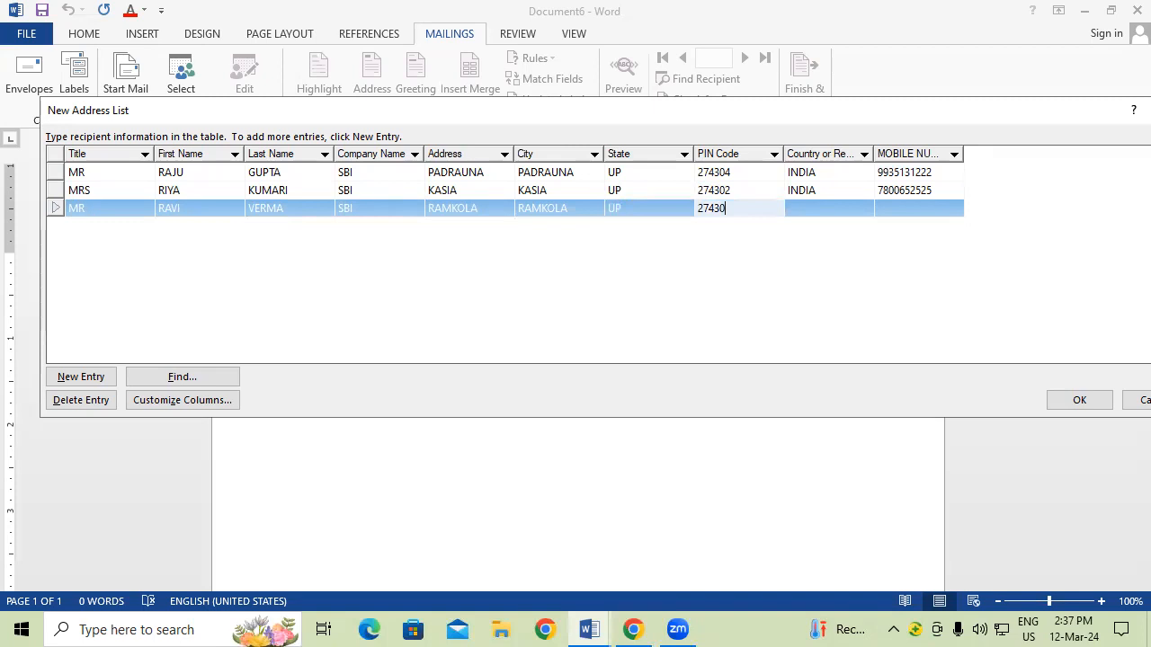
pyautogui.write('3')
pyautogui.press('Tab')
pyautogui.write('INDIA')
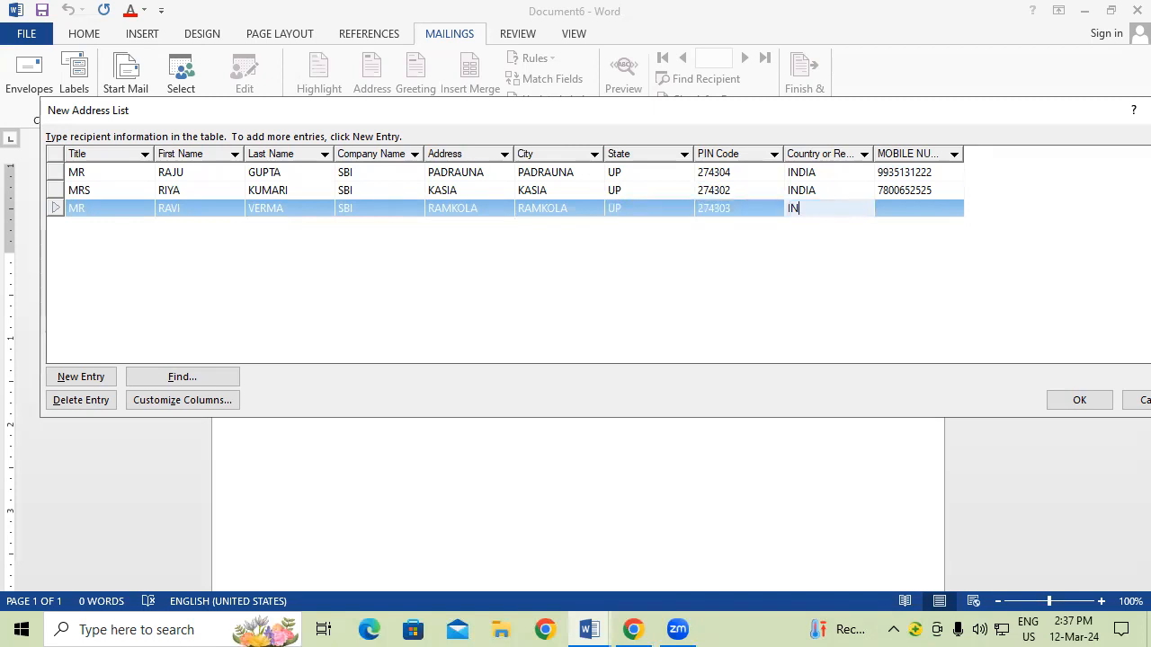
pyautogui.press('Tab')
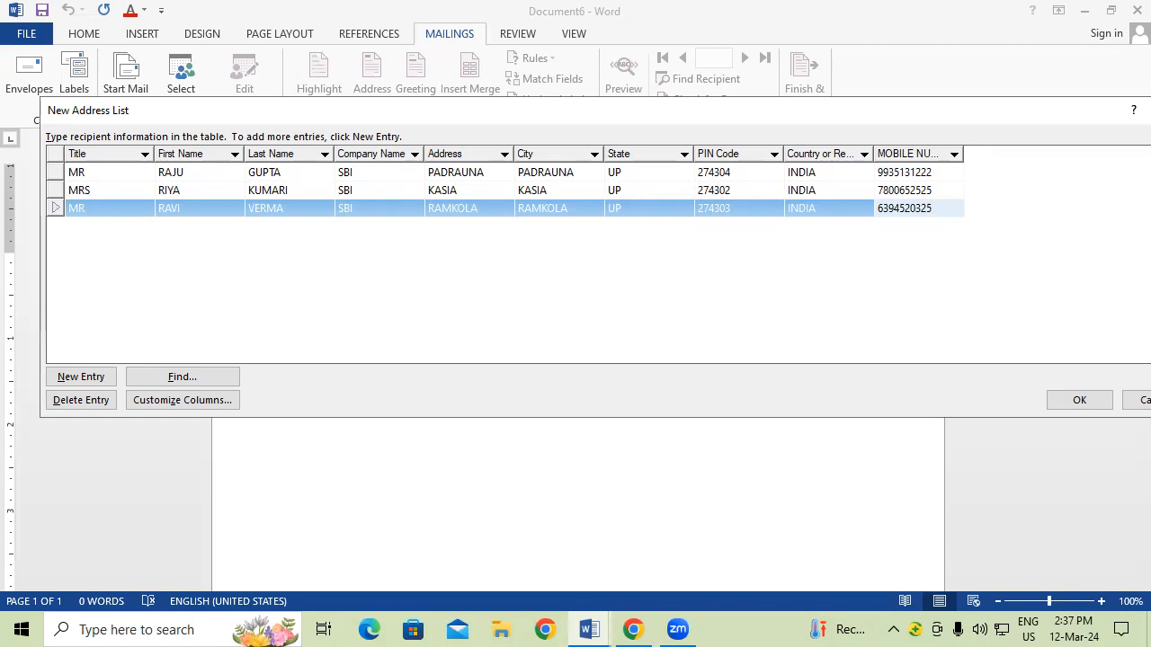
pyautogui.press('Tab')
# Step: Enter the fourth recipient's title MRS, first and last name, and company SBI
pyautogui.click(121, 222)
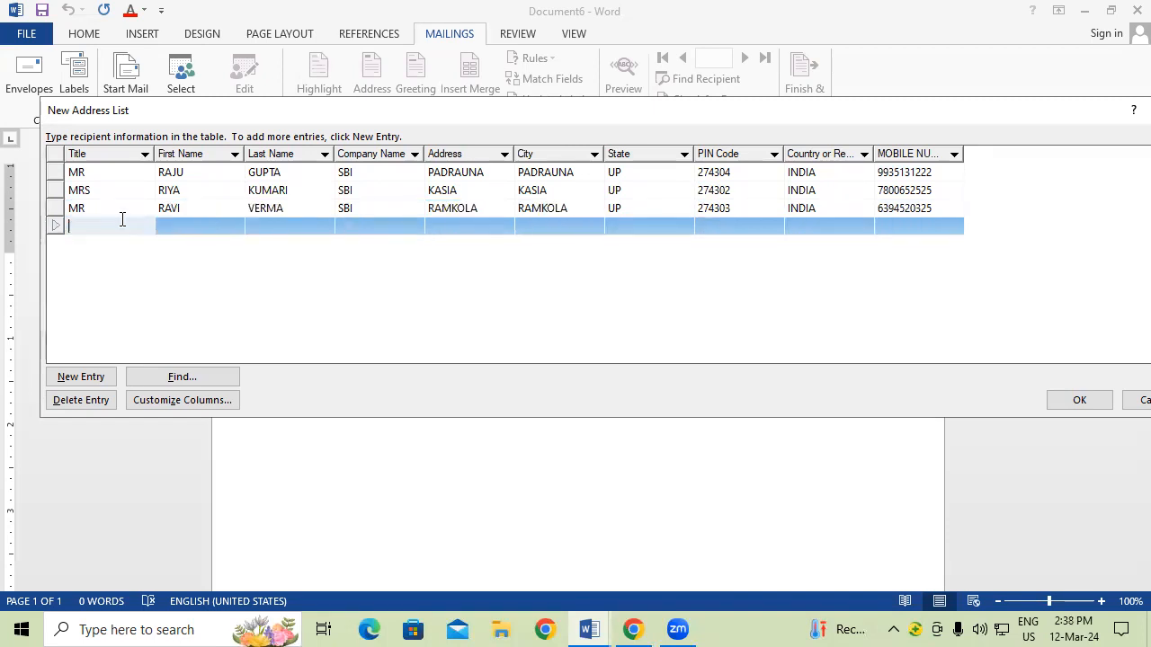
pyautogui.write('MRS')
pyautogui.press('Tab')
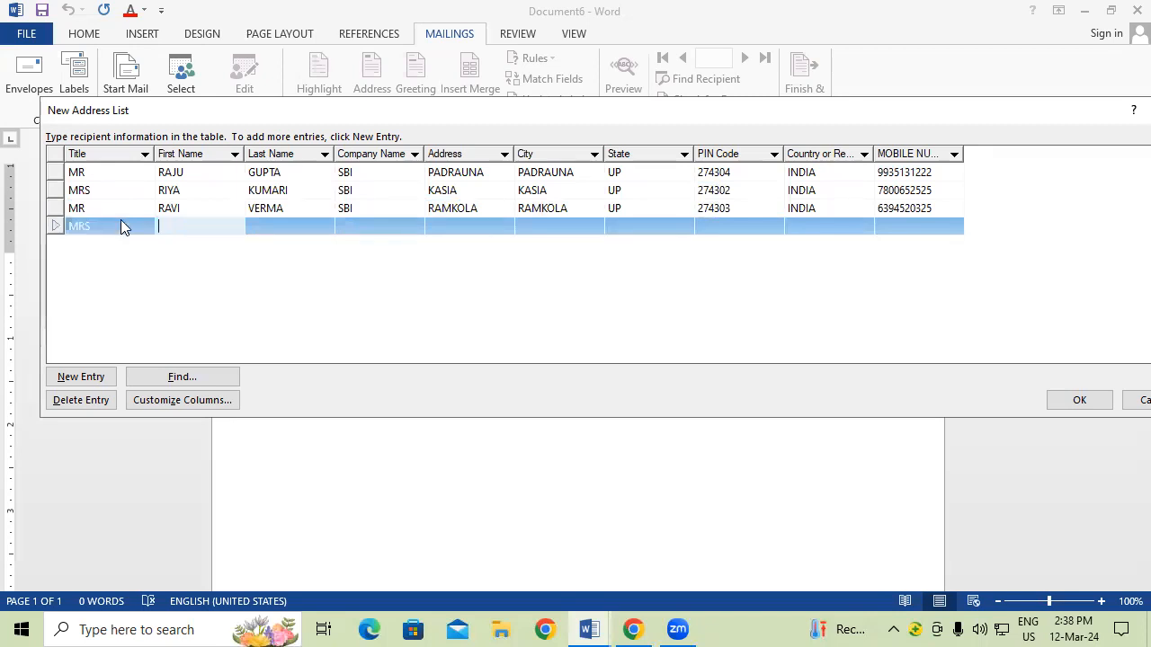
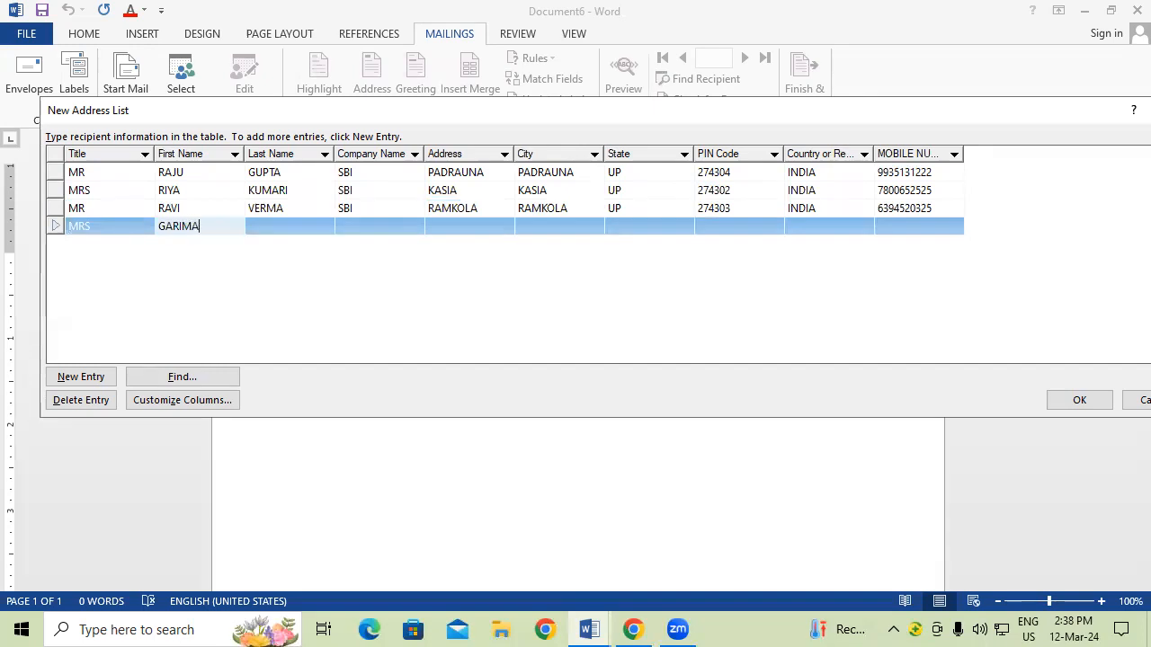
pyautogui.press('Tab')
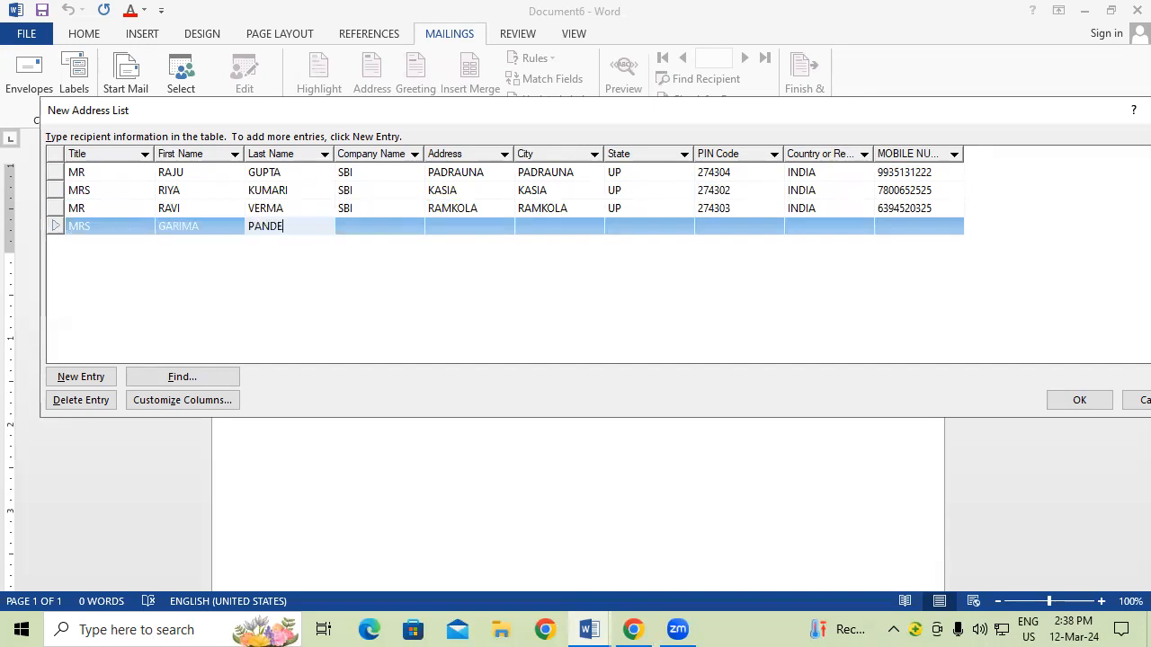
pyautogui.press('Tab')
pyautogui.write('SBI')
# Step: Fill in the fourth recipient's address, city, state, PIN code, country INDIA and mobile number
pyautogui.press('Tab')
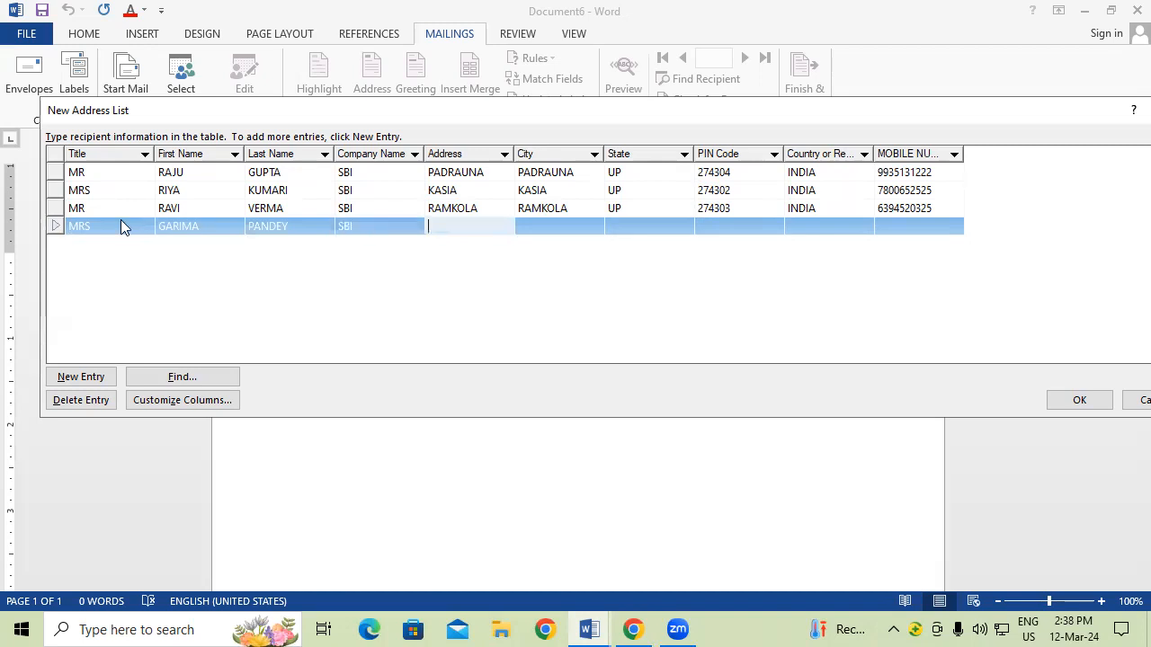
pyautogui.write('HATA')
pyautogui.press('Tab')
pyautogui.write('HATA')
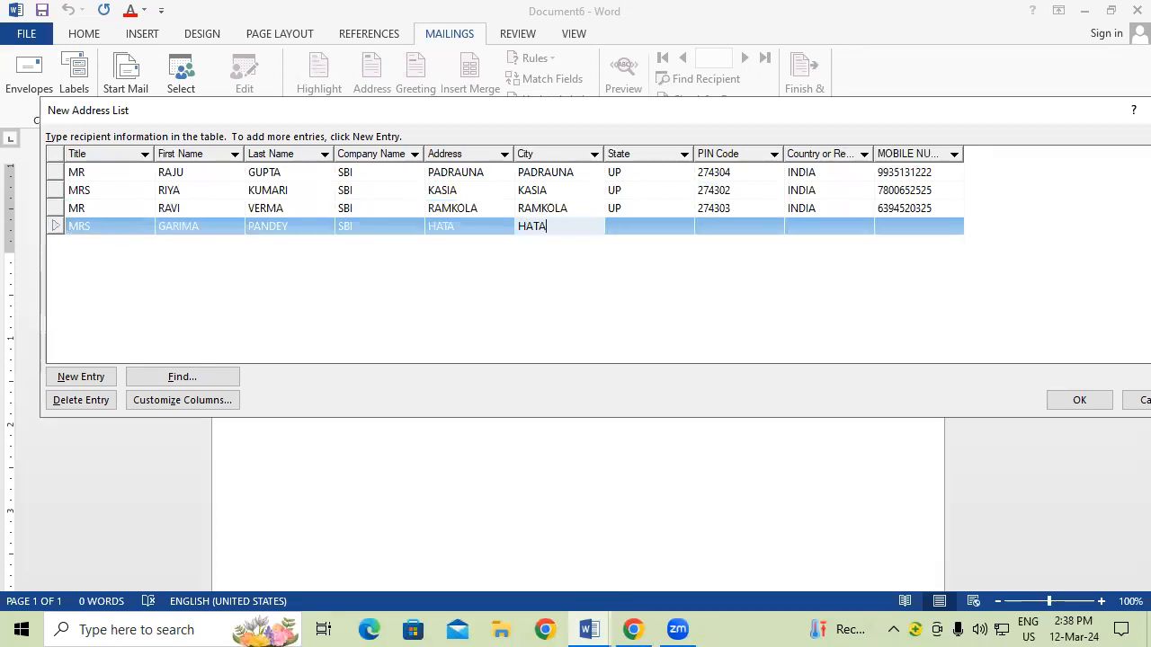
pyautogui.press('Tab')
pyautogui.write('UP')
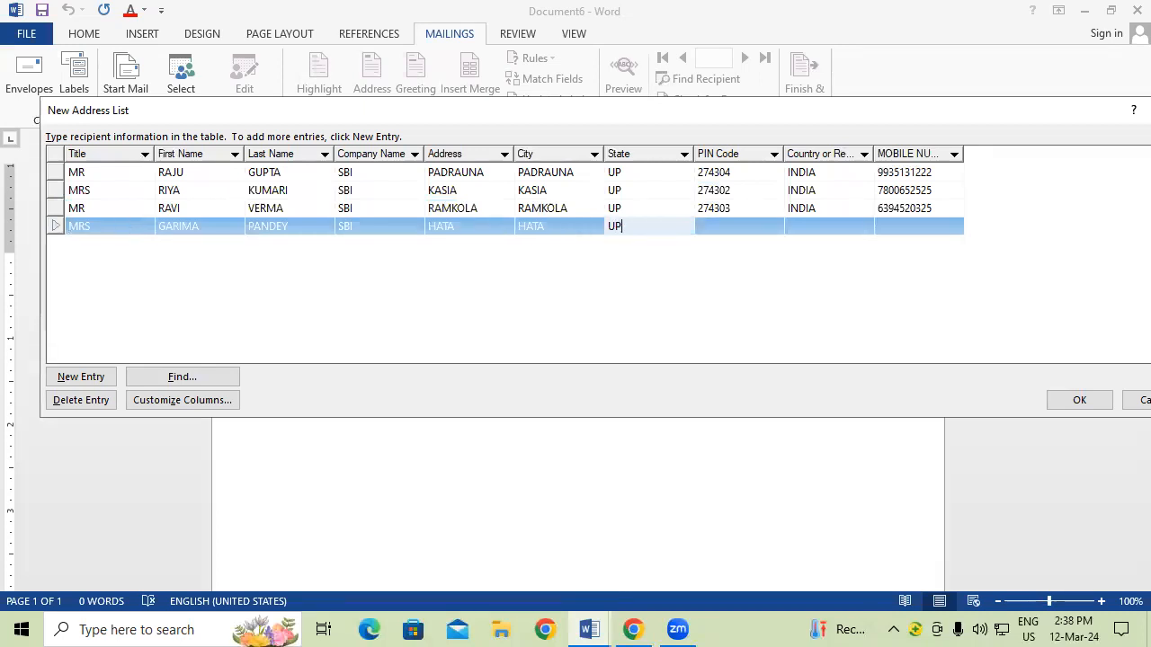
pyautogui.press('Tab')
pyautogui.write('27')
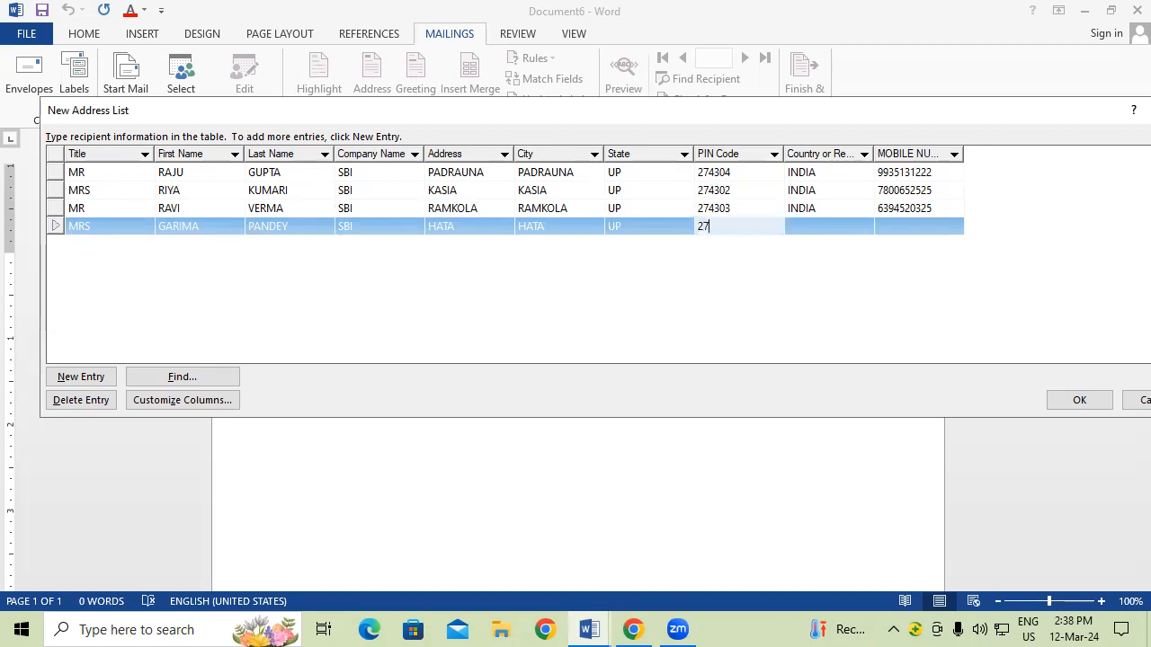
pyautogui.write('4302')
pyautogui.press('Tab')
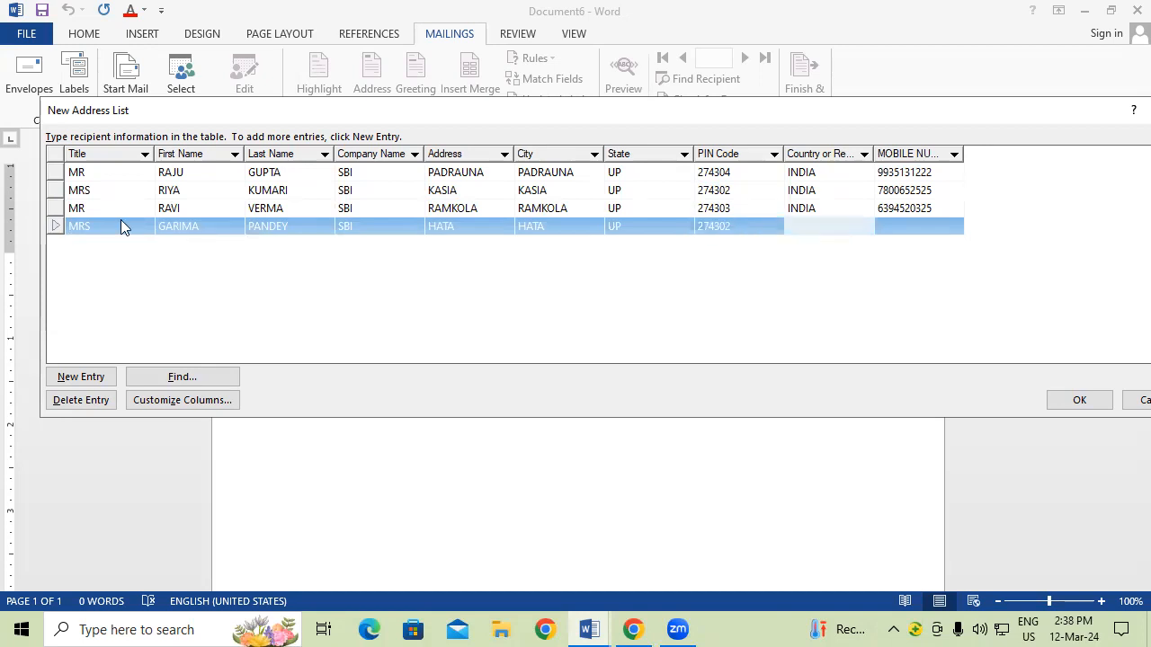
pyautogui.write('INDIA')
pyautogui.press('Tab')
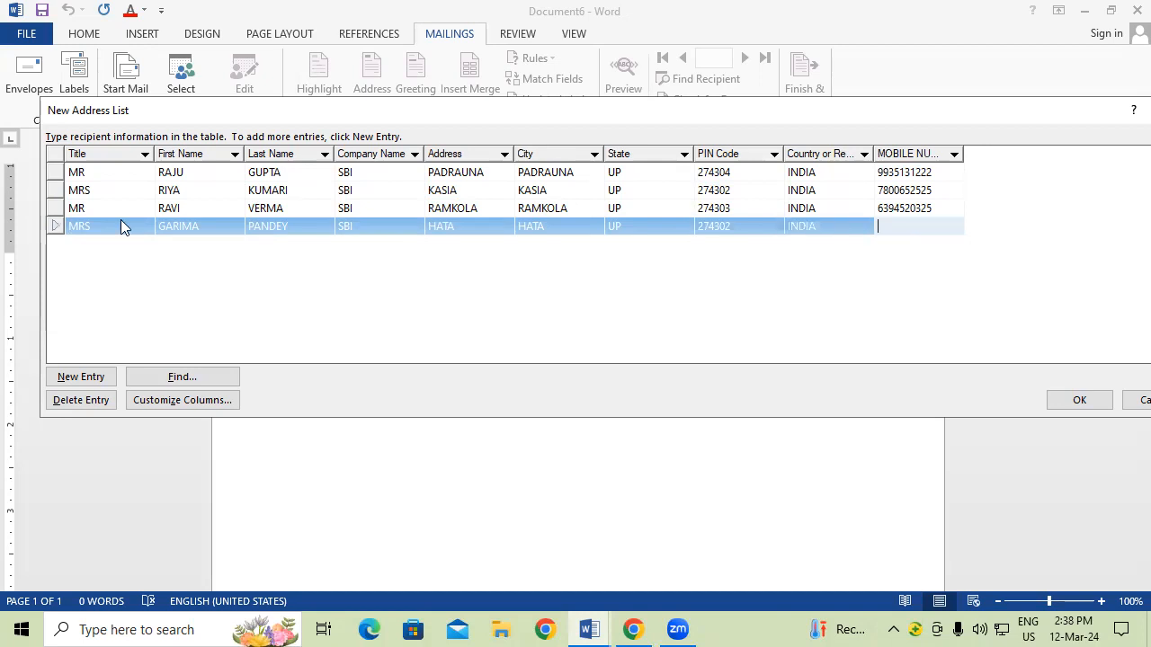
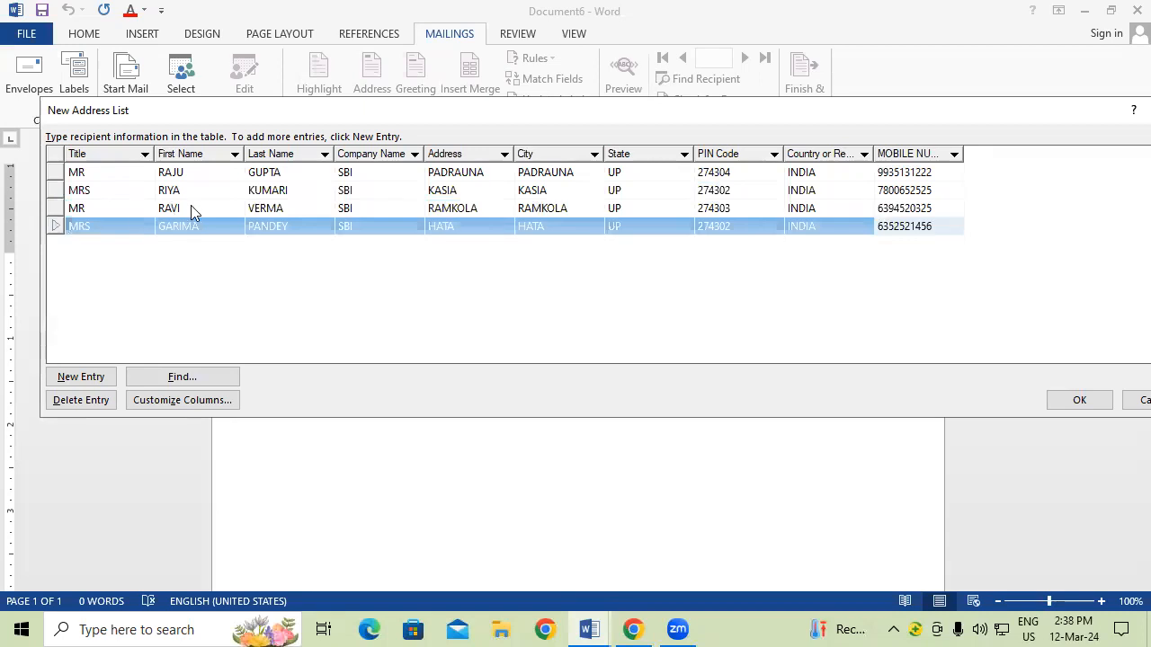
# Step: Finish the address list and save it in Documents as 'SBI EMP DATA 2.2'
pyautogui.click(1083, 400)
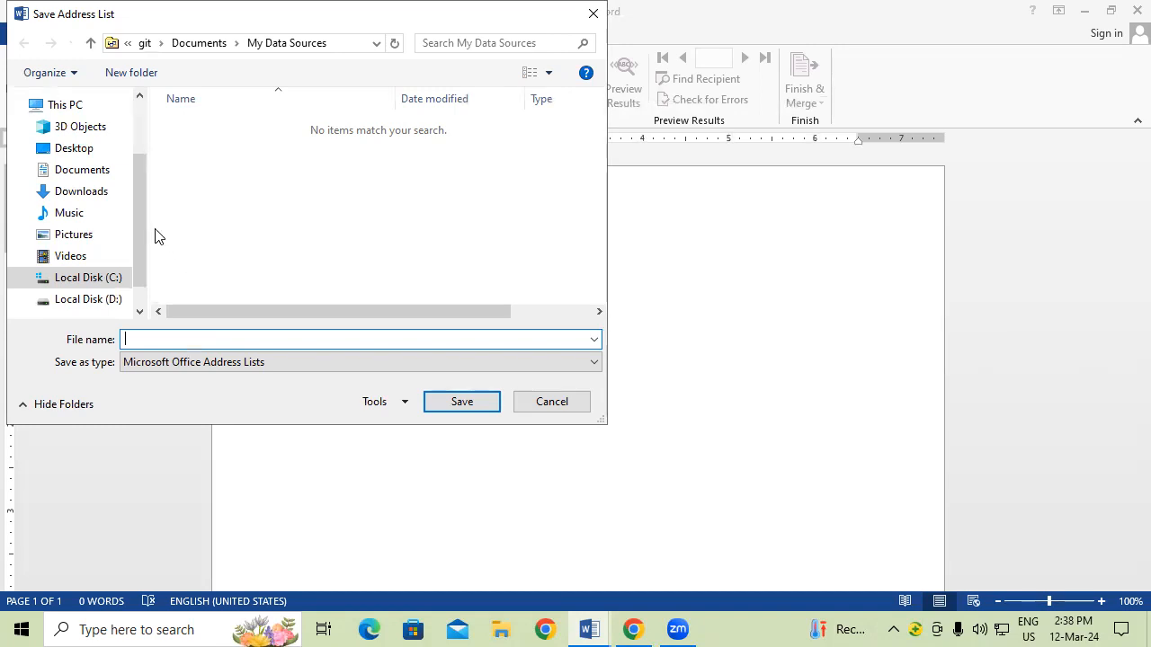
pyautogui.click(91, 170)
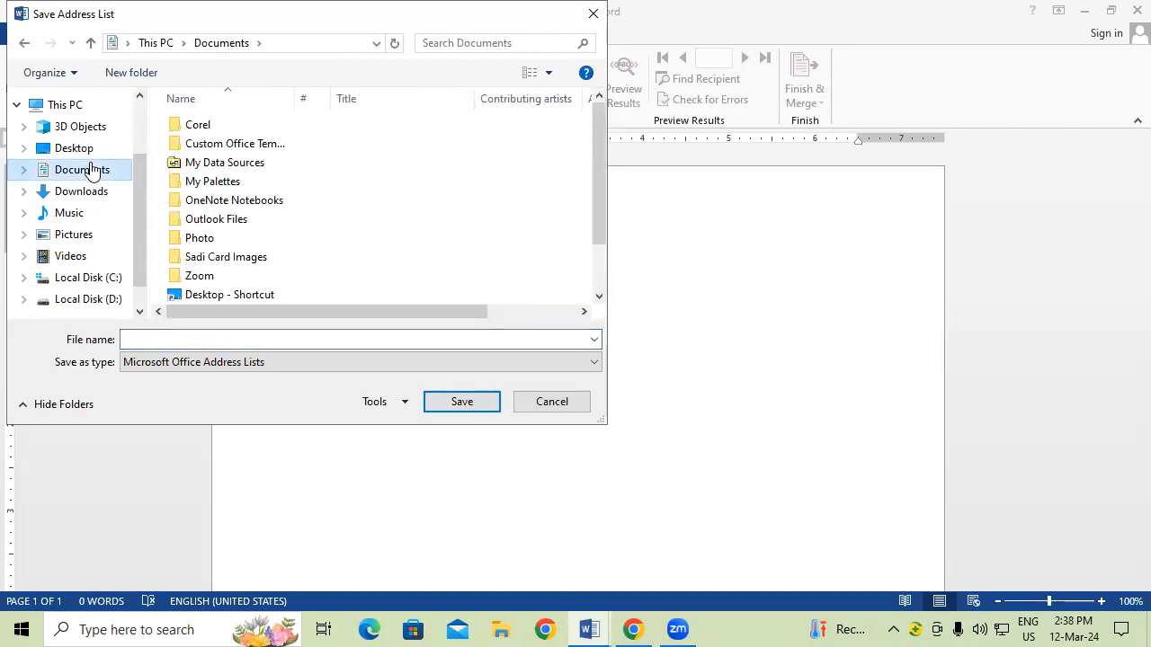
pyautogui.click(148, 341)
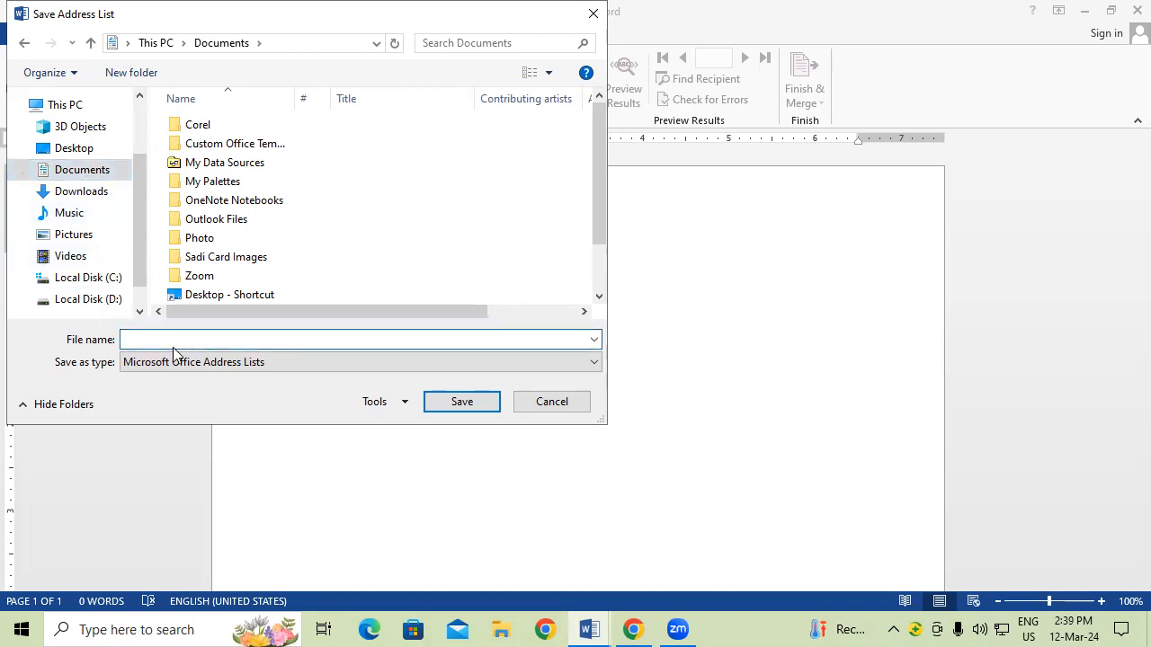
pyautogui.write('SBI')
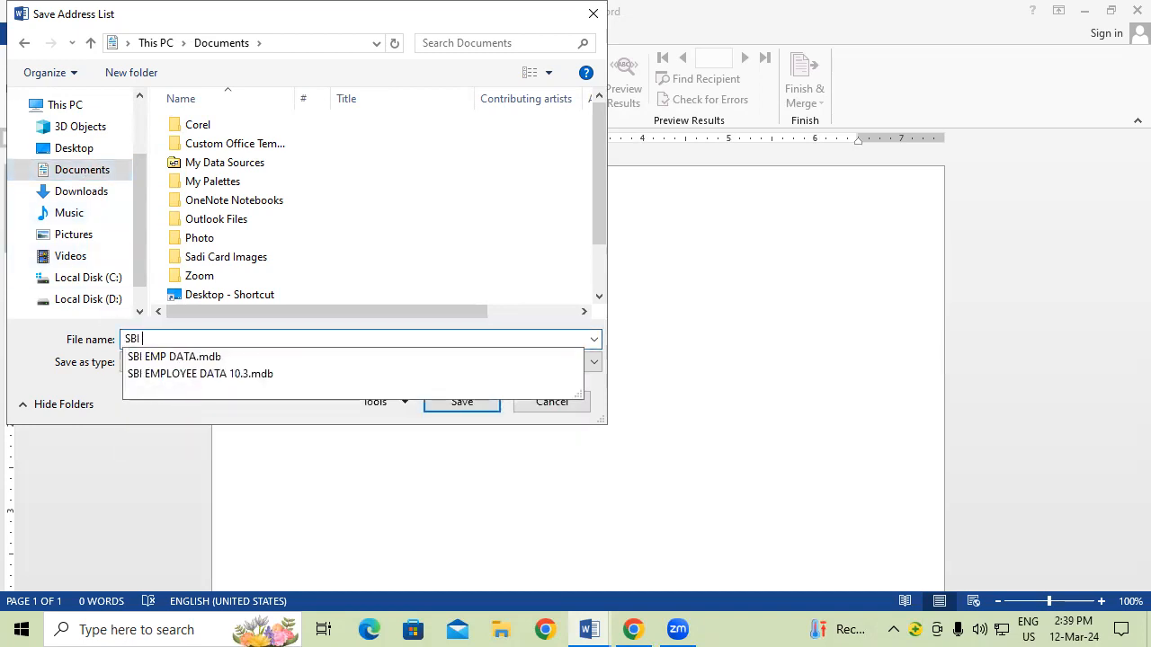
pyautogui.write(' EMP DATA ')
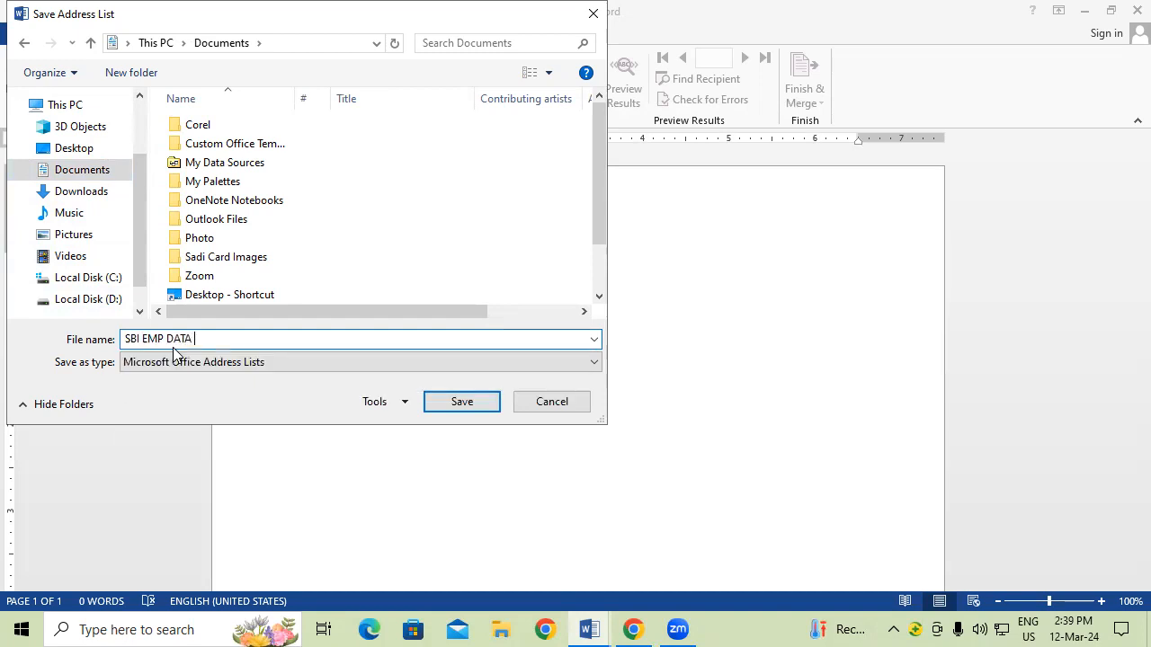
pyautogui.write('2.2')
pyautogui.click(462, 401)
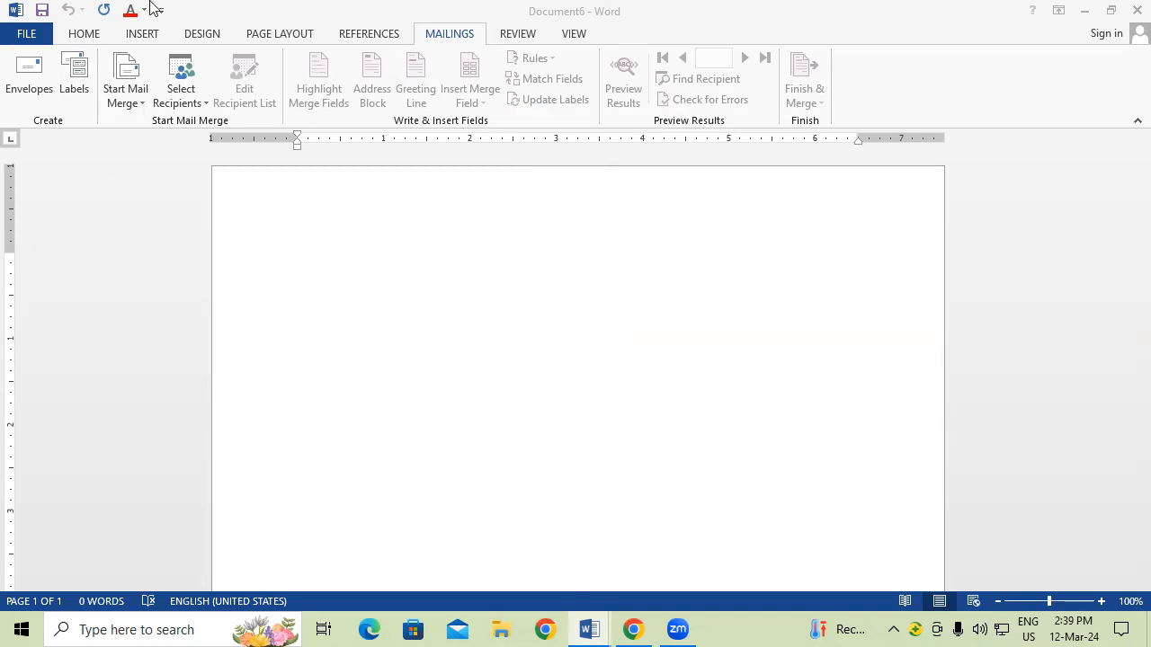
# Step: Close Document6 without saving and relaunch Word with winword from the Run box
pyautogui.click(1135, 9)
pyautogui.click(580, 352)
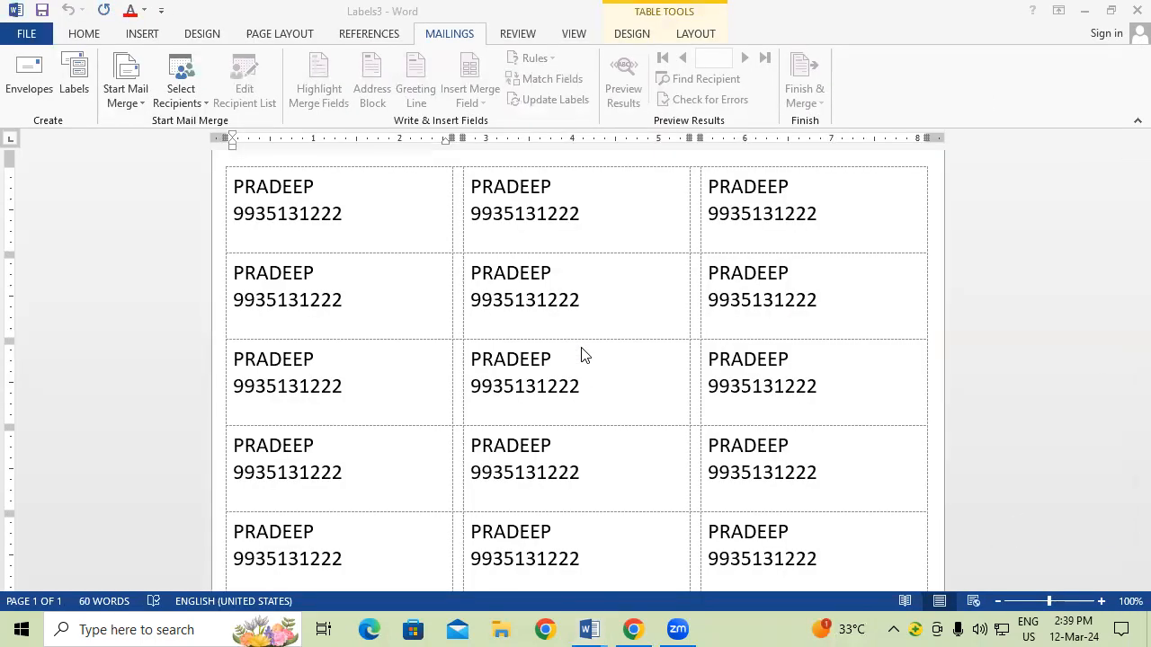
pyautogui.press('super+r')
pyautogui.press('Down')
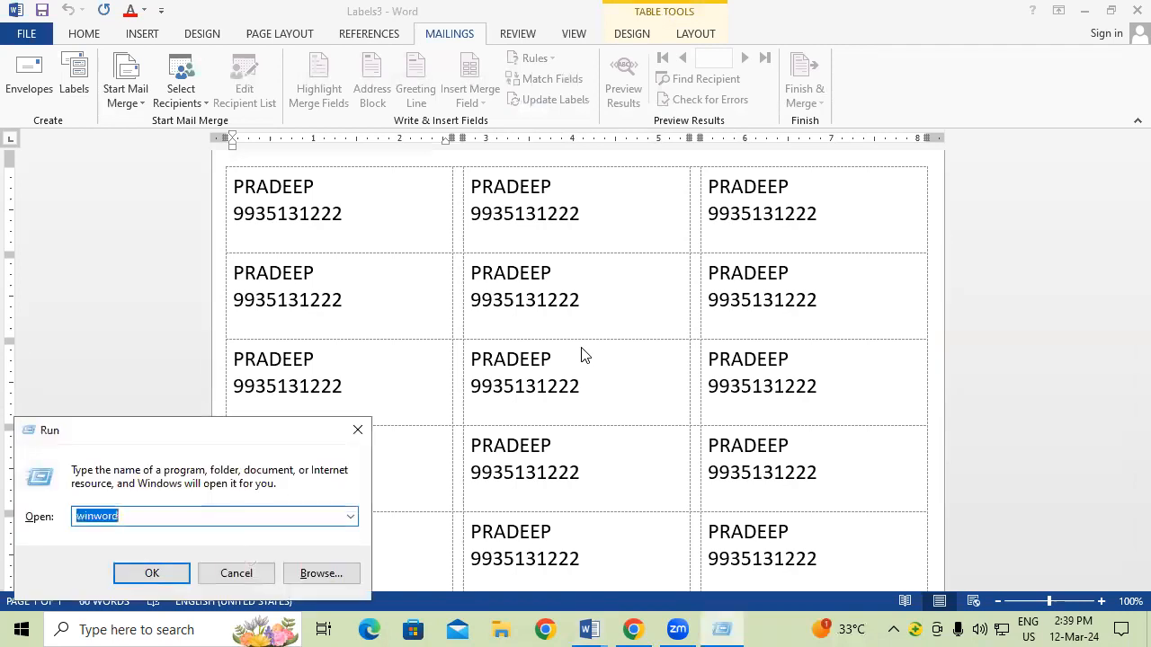
pyautogui.press('Return')
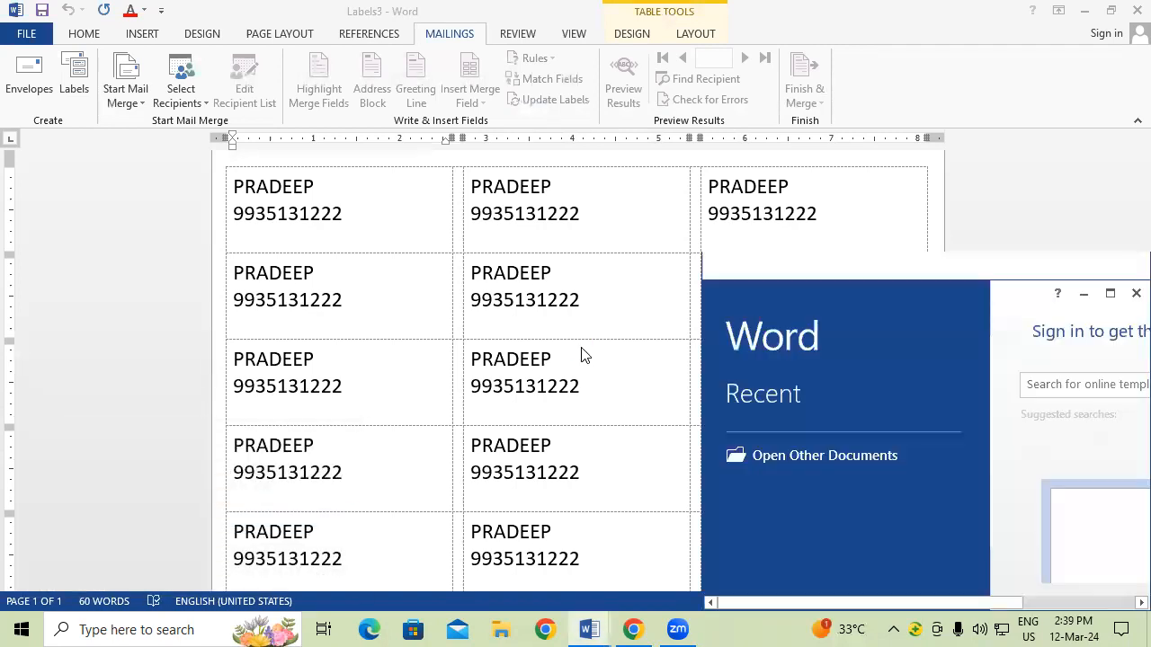
# Step: Create a blank document and bring up the Mailings Select Recipients options
pyautogui.click(1110, 266)
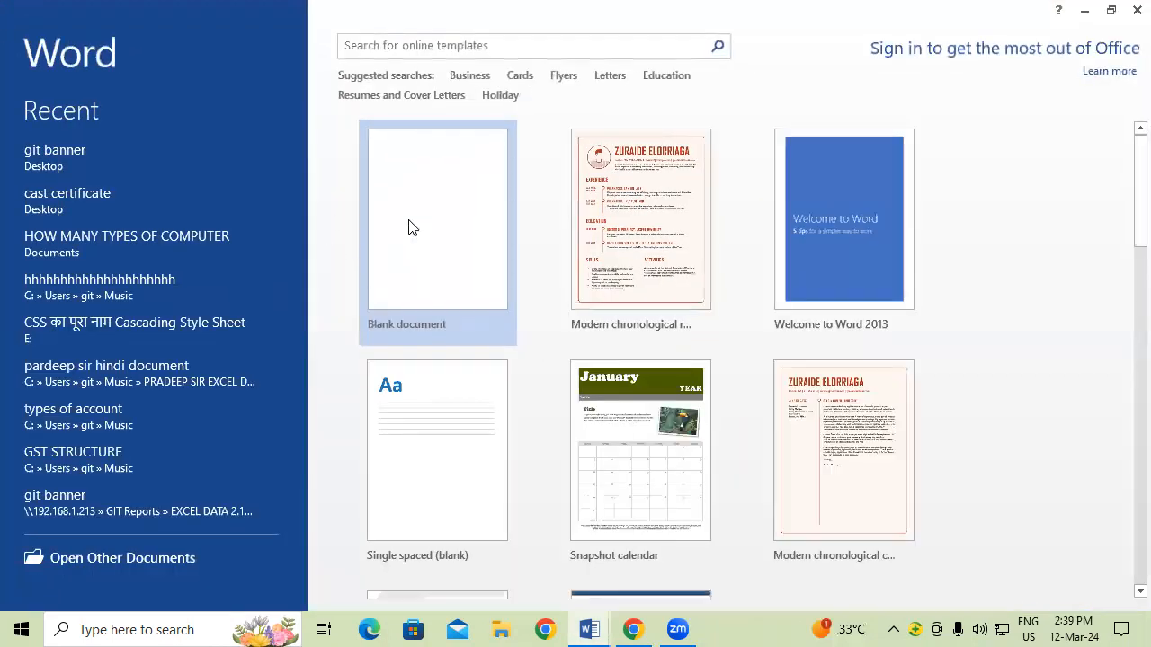
pyautogui.click(410, 216)
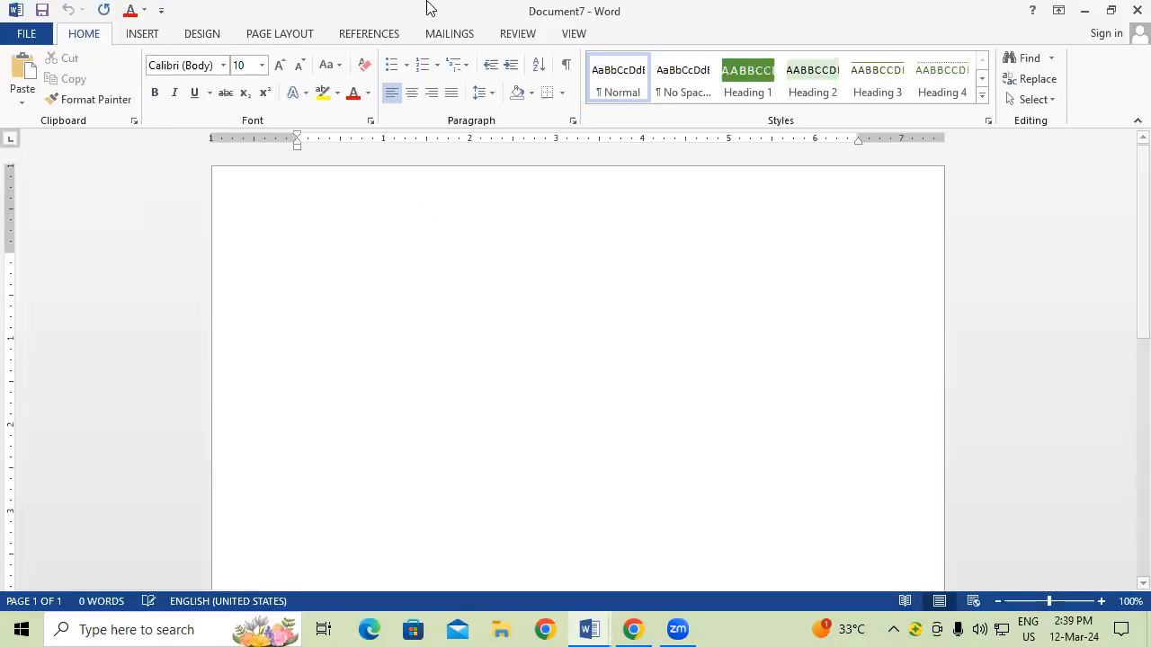
pyautogui.click(449, 35)
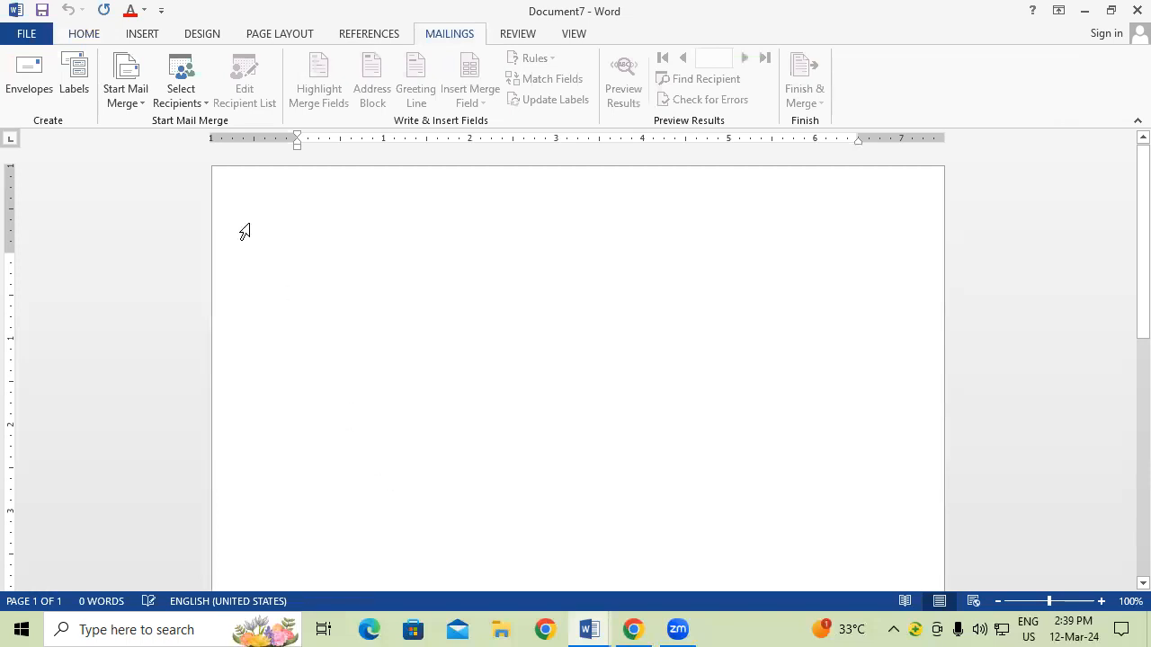
pyautogui.click(193, 94)
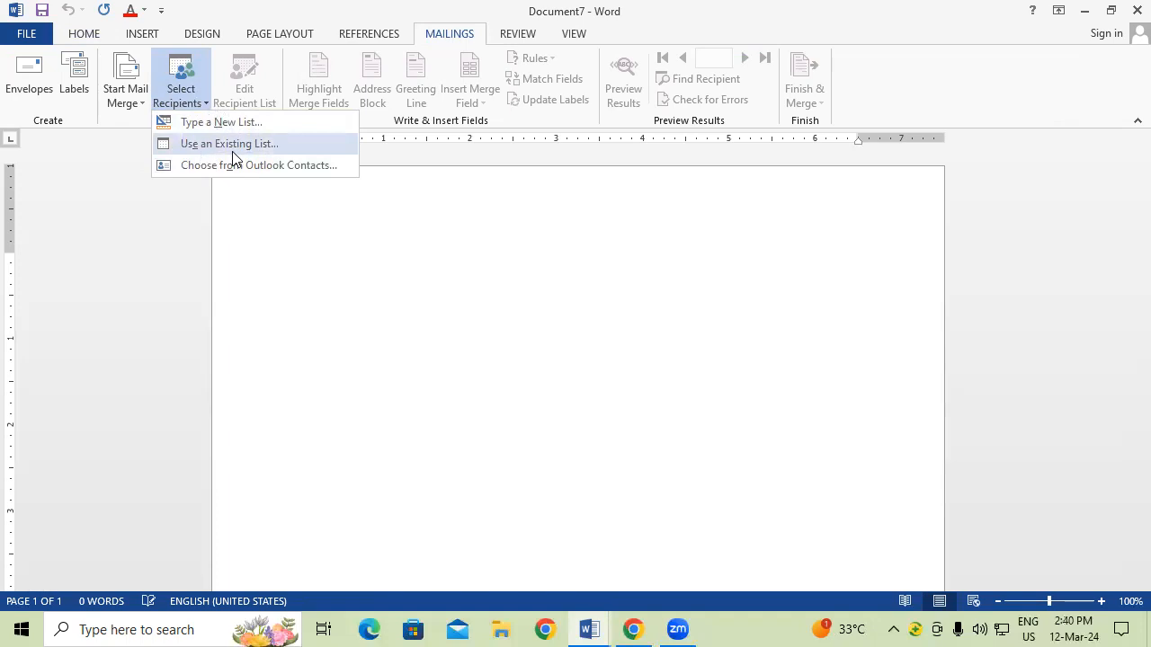
# Step: Use the existing SBI EMP DATA 2.2 list from Documents as the document's recipients
pyautogui.click(232, 150)
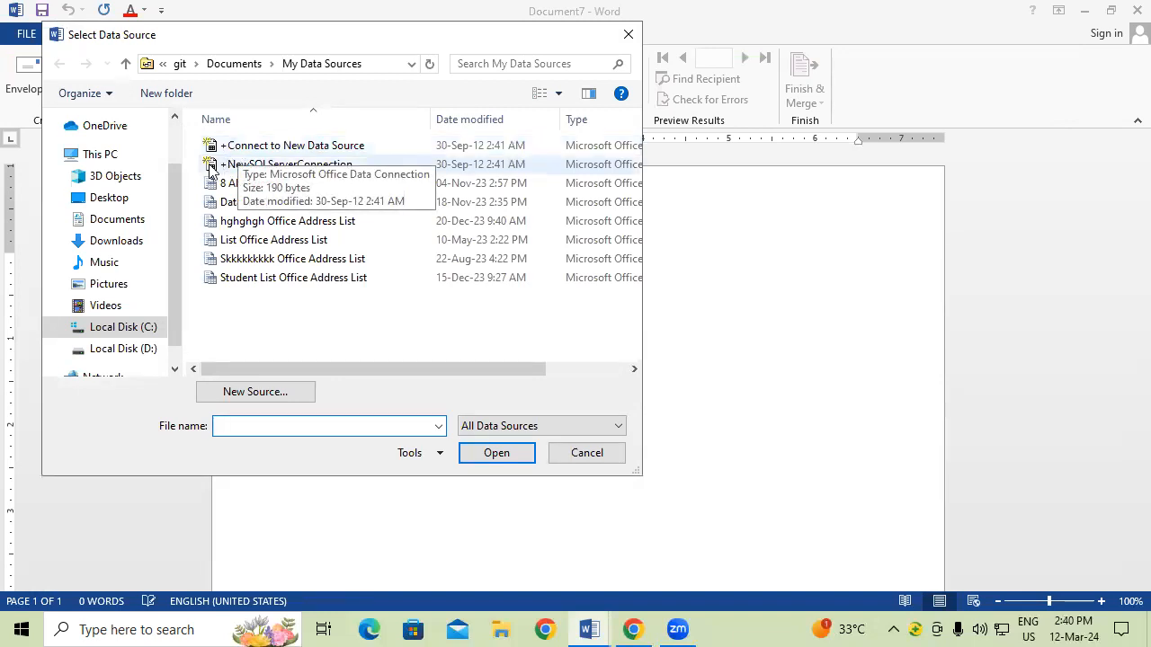
pyautogui.click(135, 227)
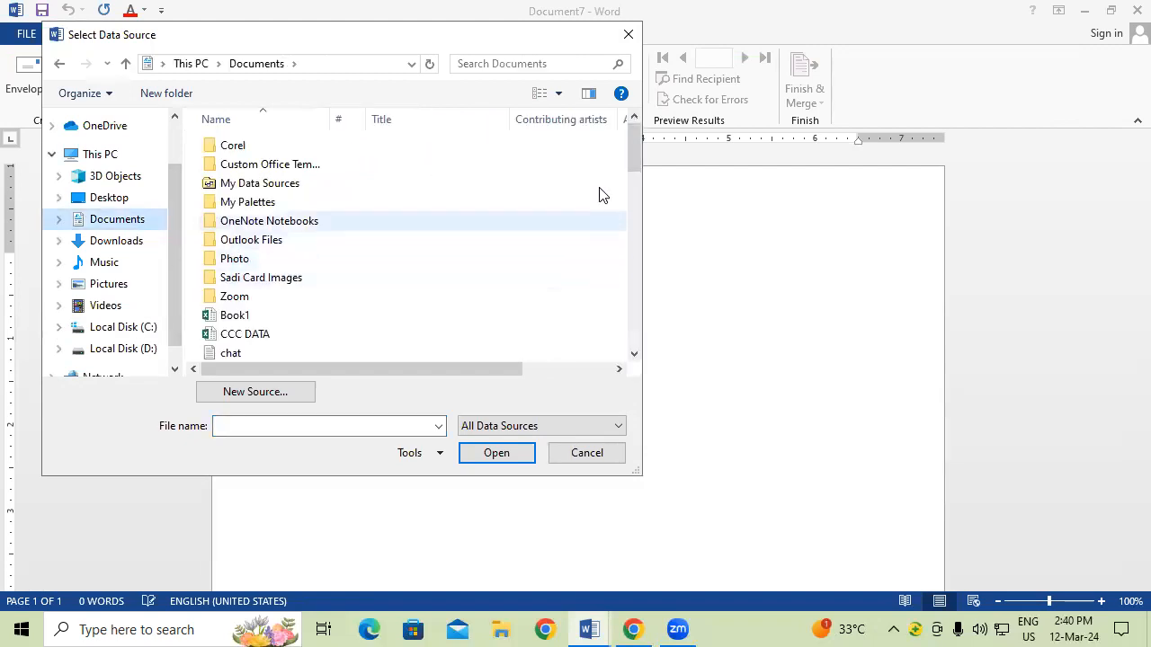
pyautogui.moveTo(635, 146); pyautogui.dragTo(660, 300)
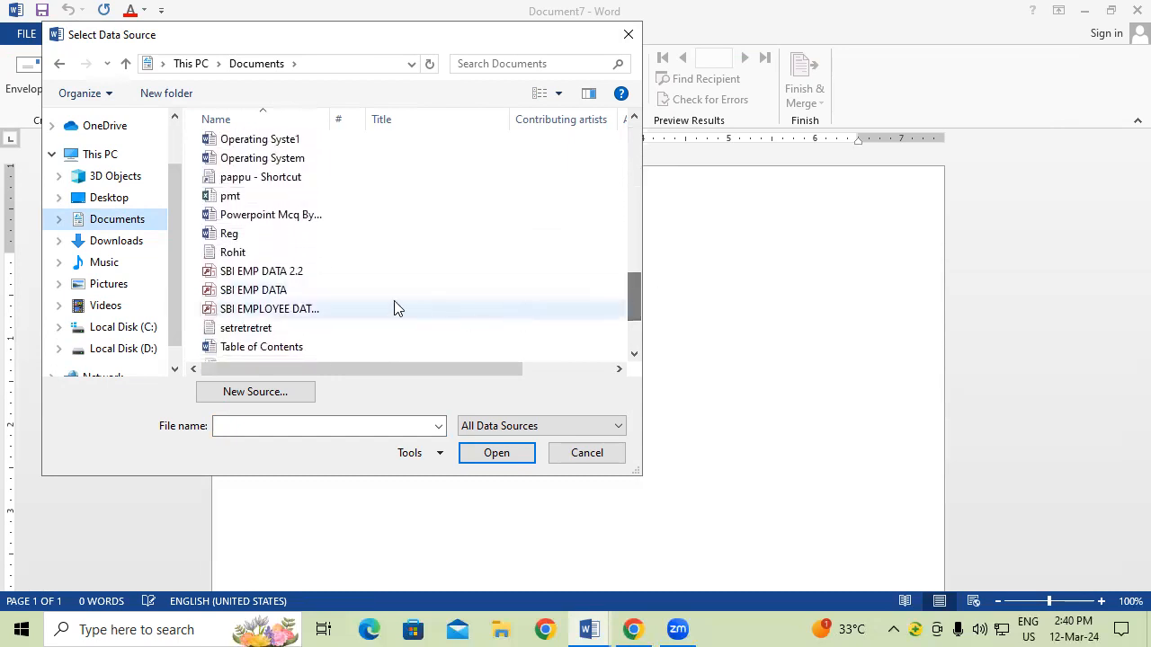
pyautogui.click(302, 276)
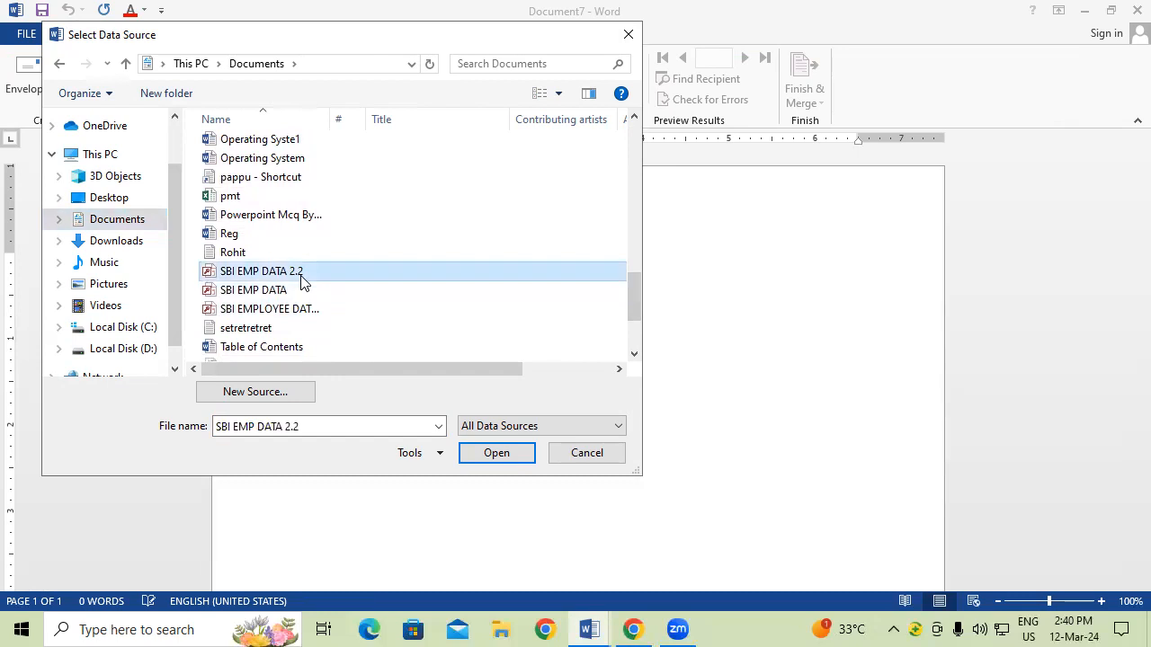
pyautogui.click(493, 454)
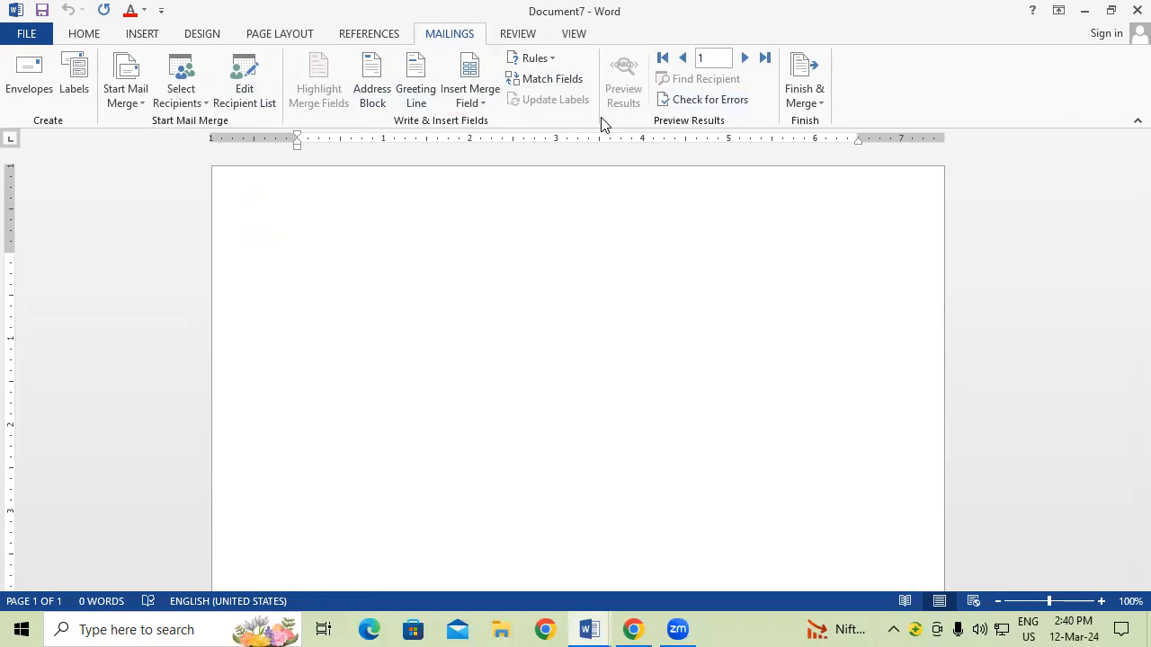
pyautogui.click(1137, 10)
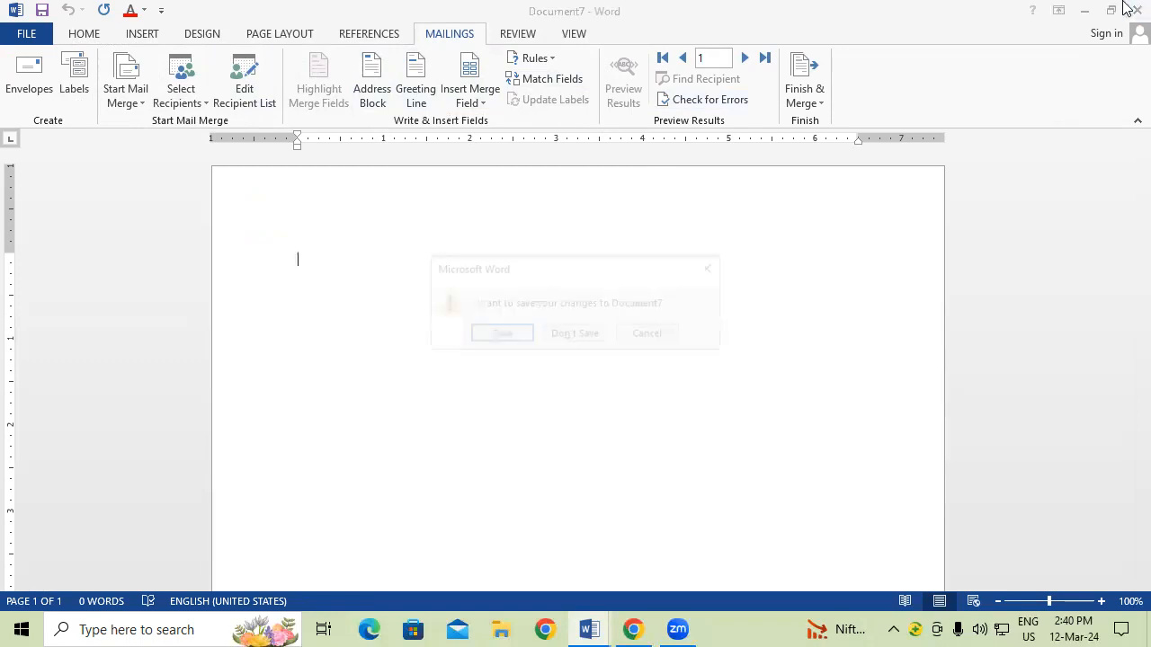
pyautogui.click(572, 336)
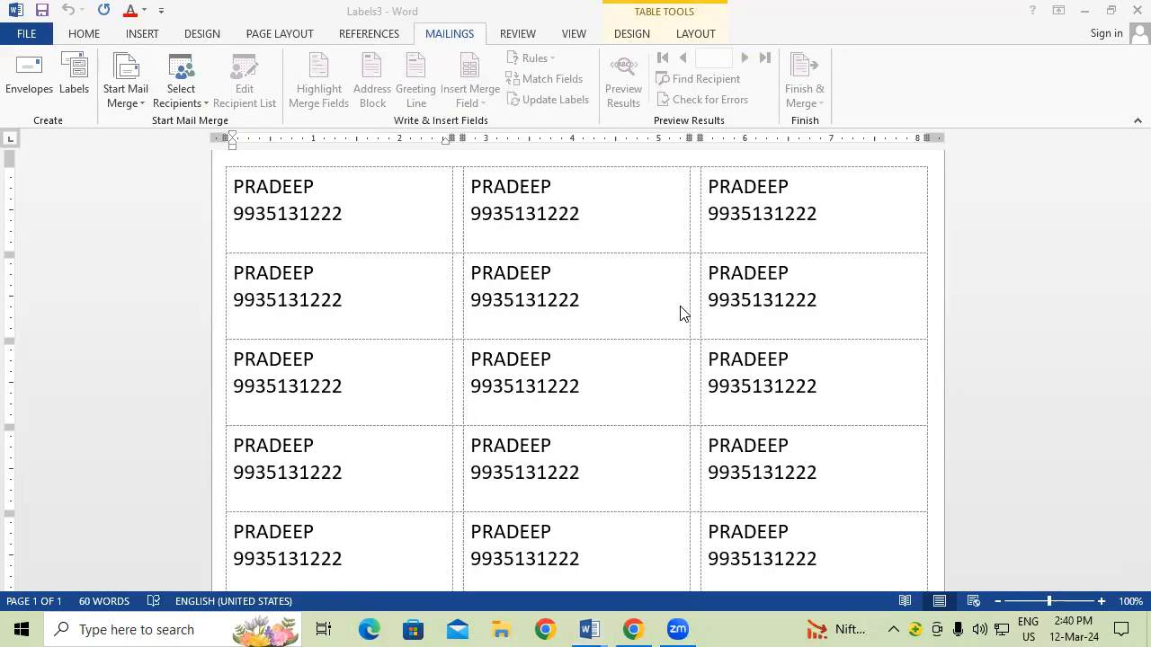
pyautogui.press('super+e')
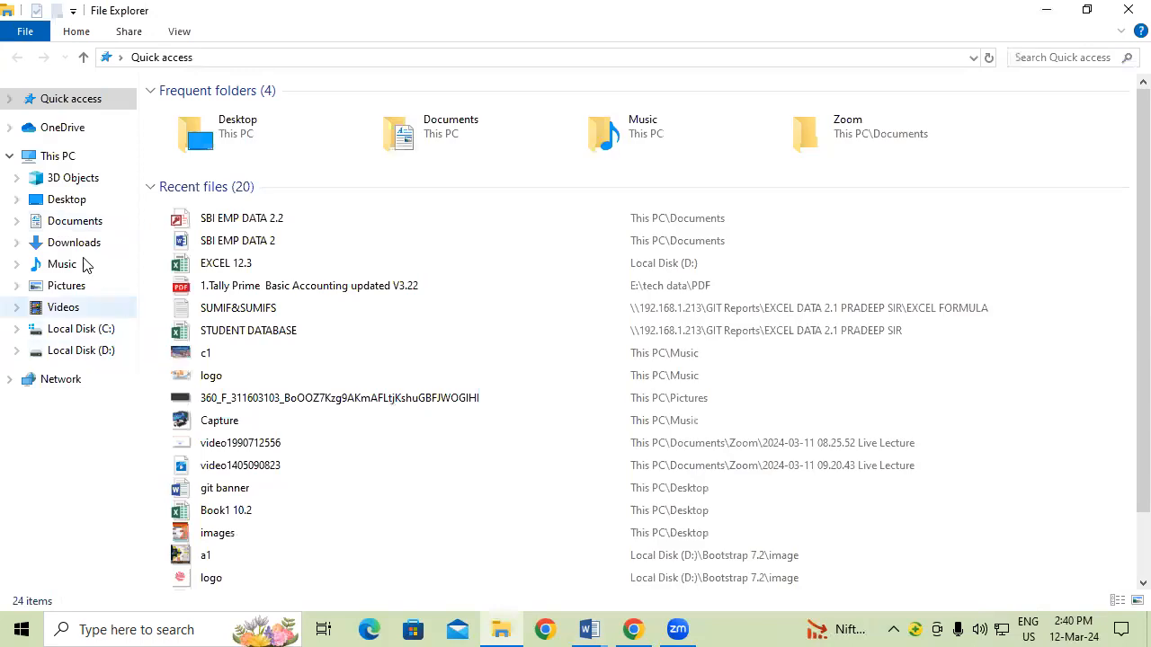
pyautogui.click(71, 225)
pyautogui.scroll(-3, 293, 434)
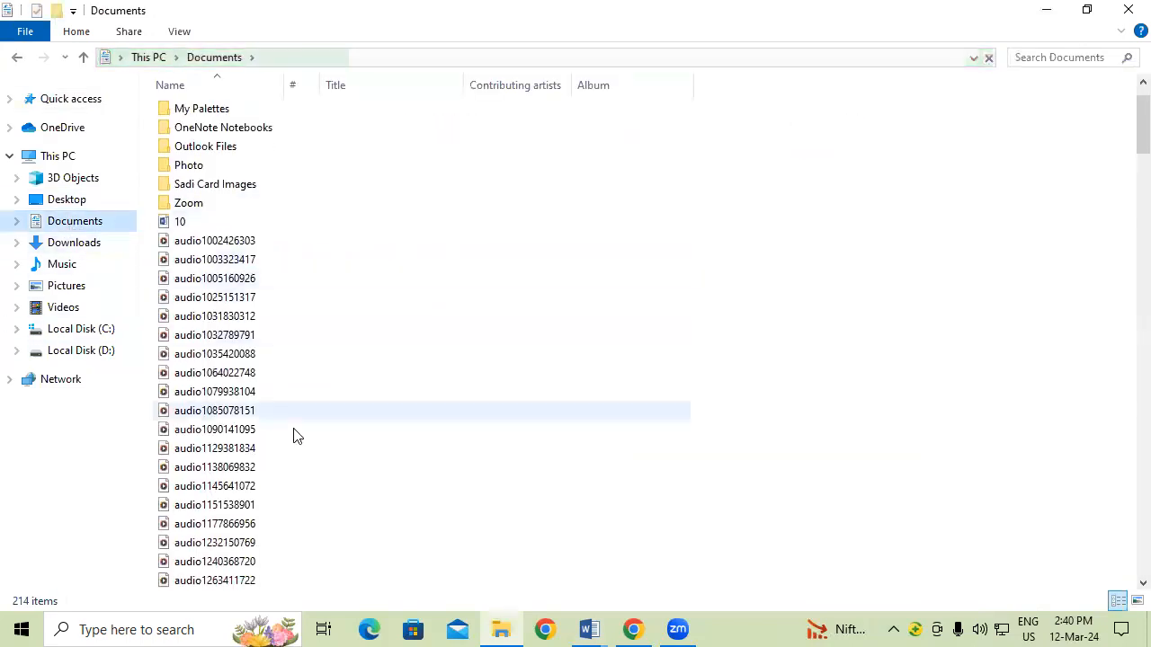
pyautogui.scroll(-8, 297, 440)
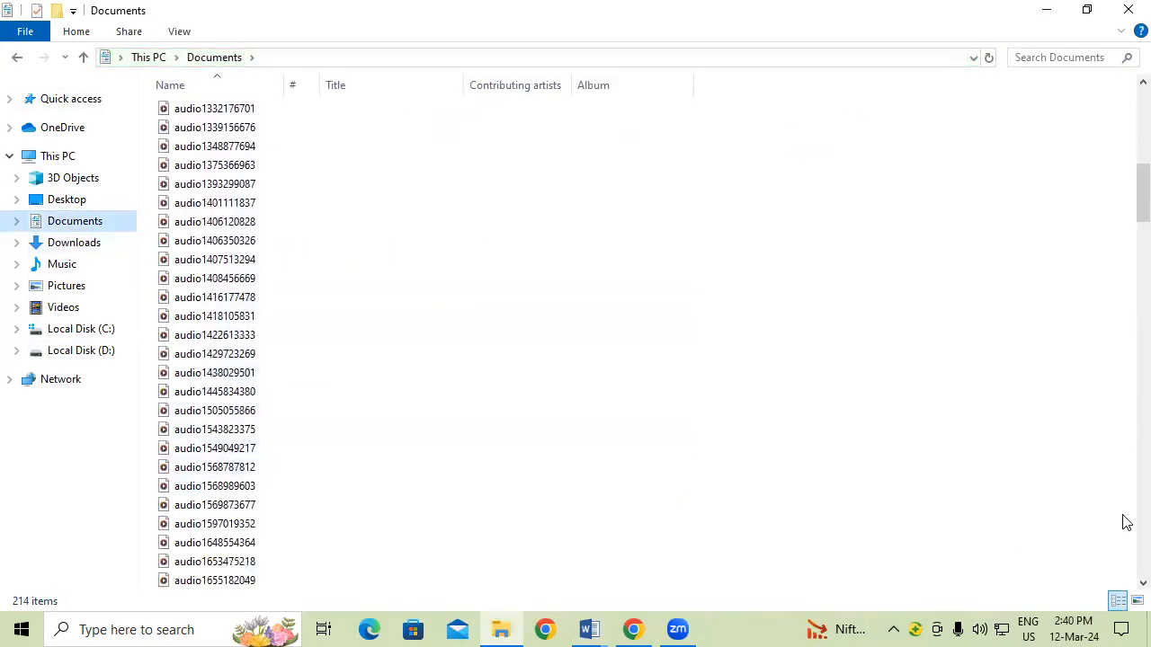
pyautogui.moveTo(1140, 193); pyautogui.dragTo(1126, 374)
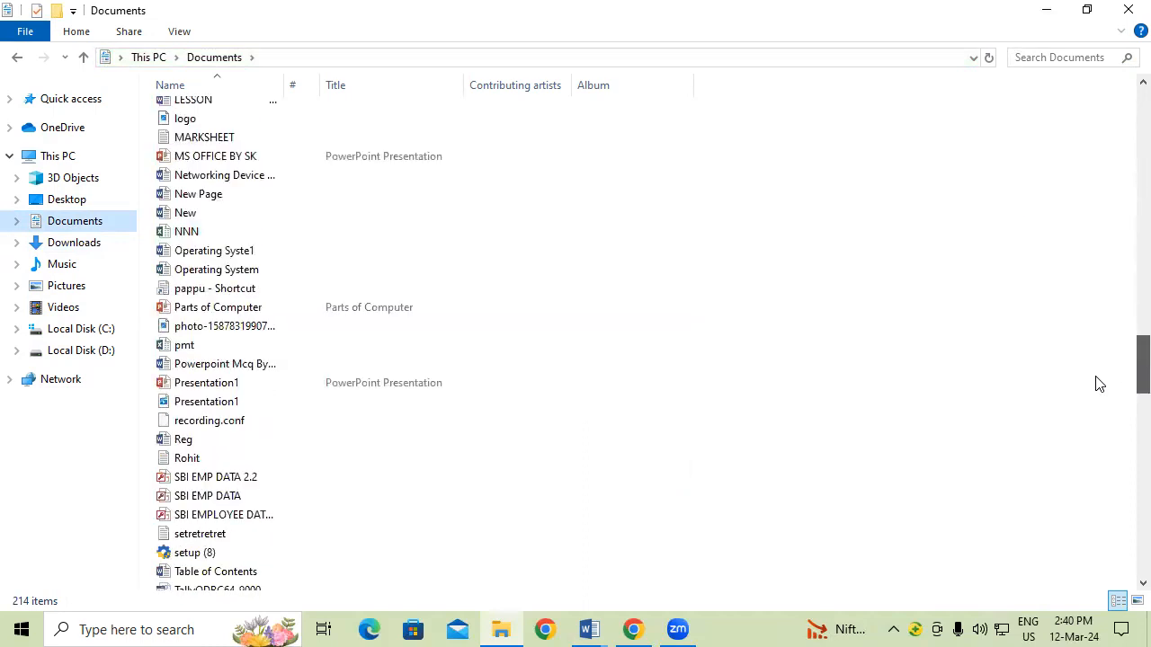
pyautogui.click(264, 483)
pyautogui.doubleClick(266, 490)
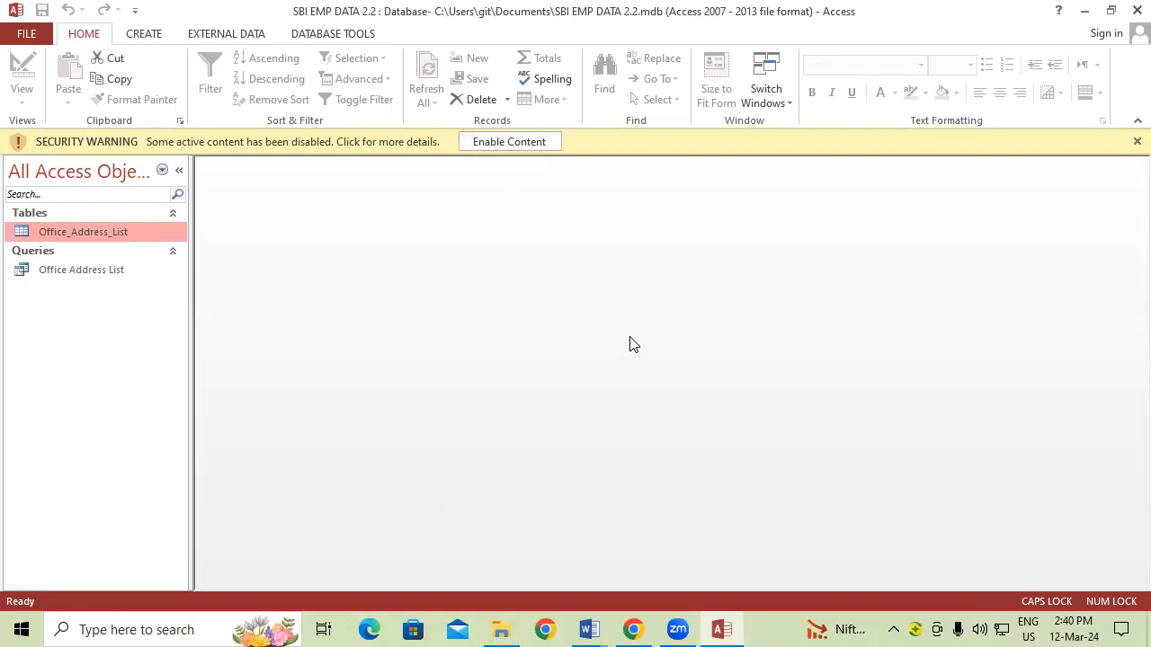
pyautogui.click(1137, 11)
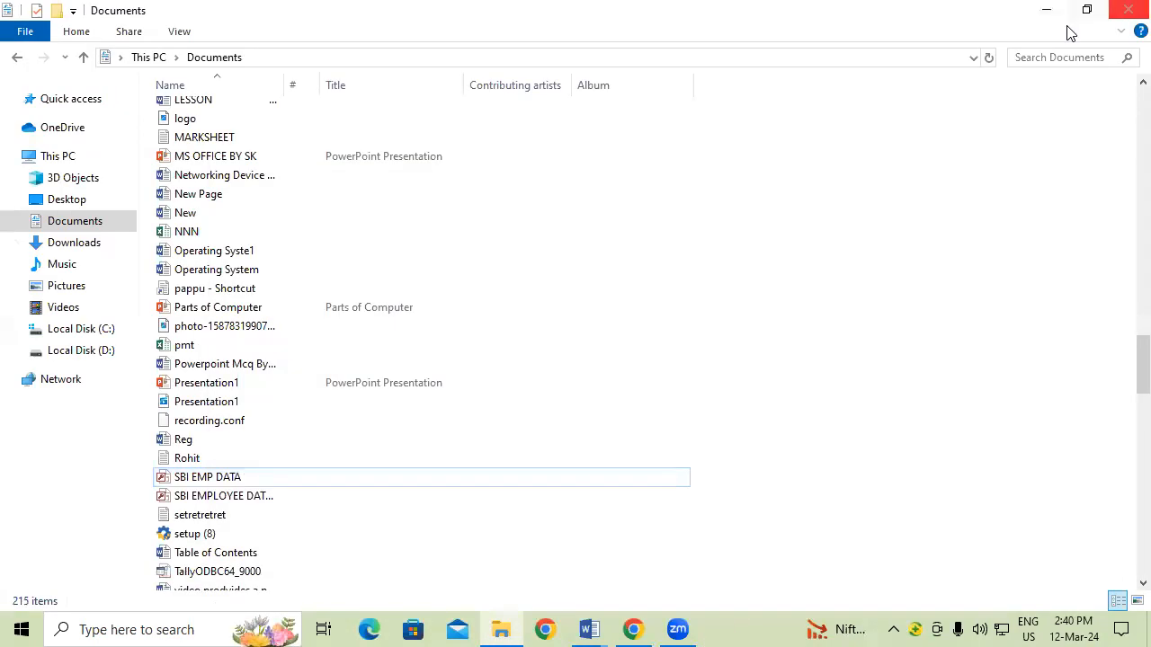
pyautogui.click(1125, 9)
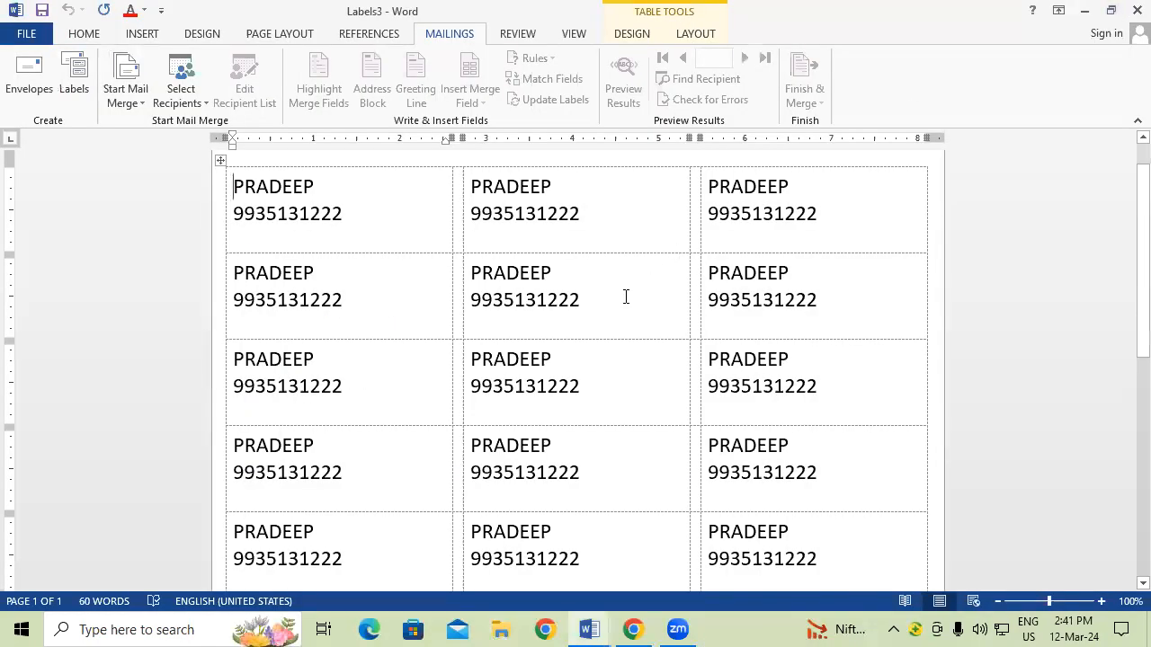
# Step: Create a new blank document and bring up Select Recipients on the Mailings tab
pyautogui.hotkey('ctrl', 'n')
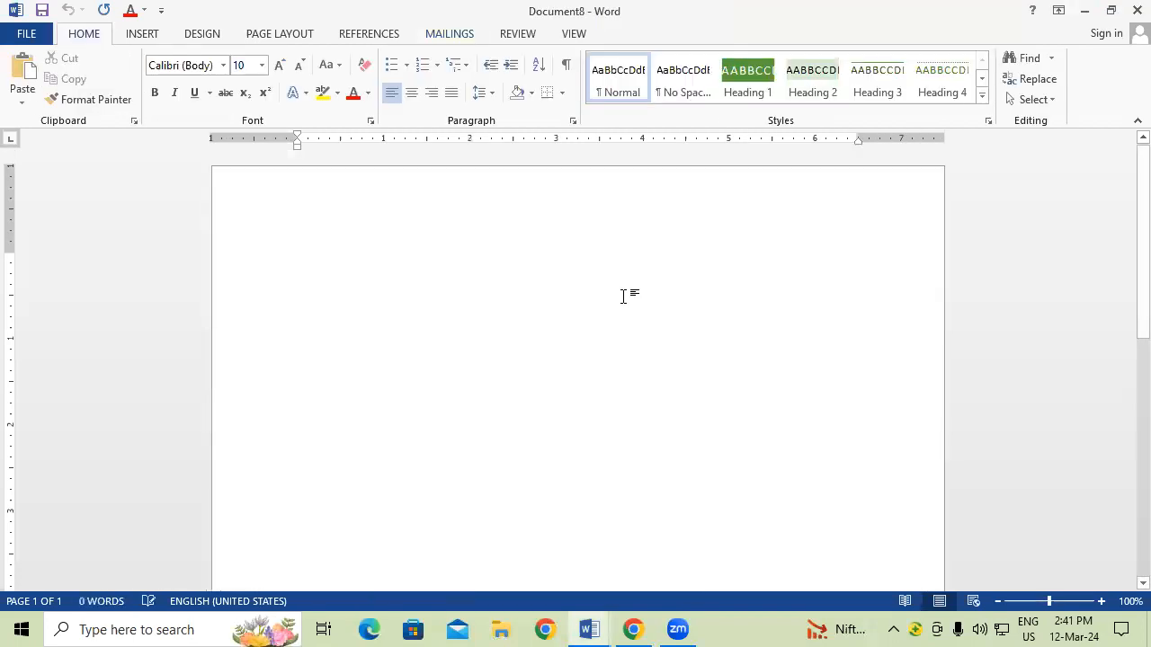
pyautogui.click(456, 36)
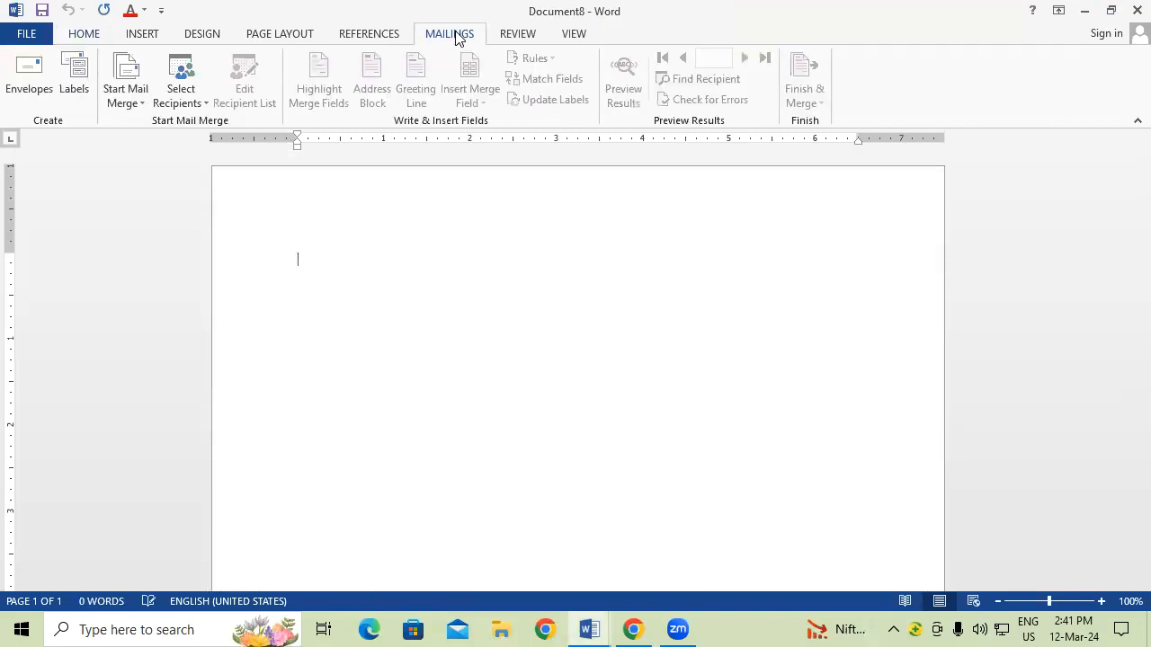
pyautogui.click(124, 99)
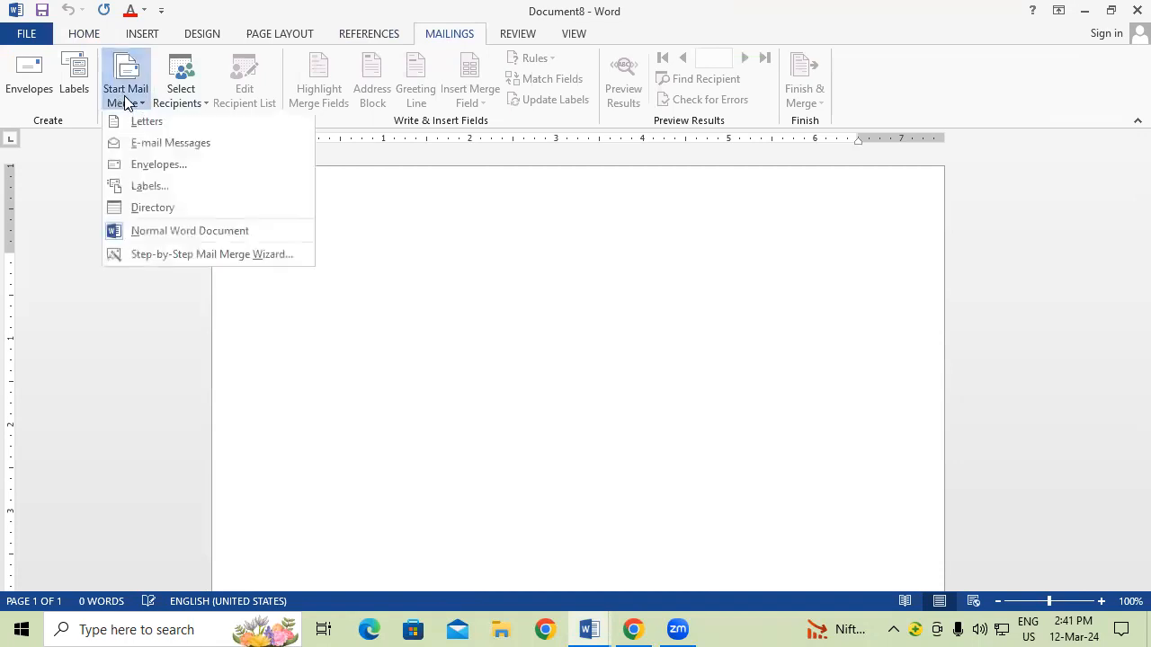
pyautogui.click(422, 260)
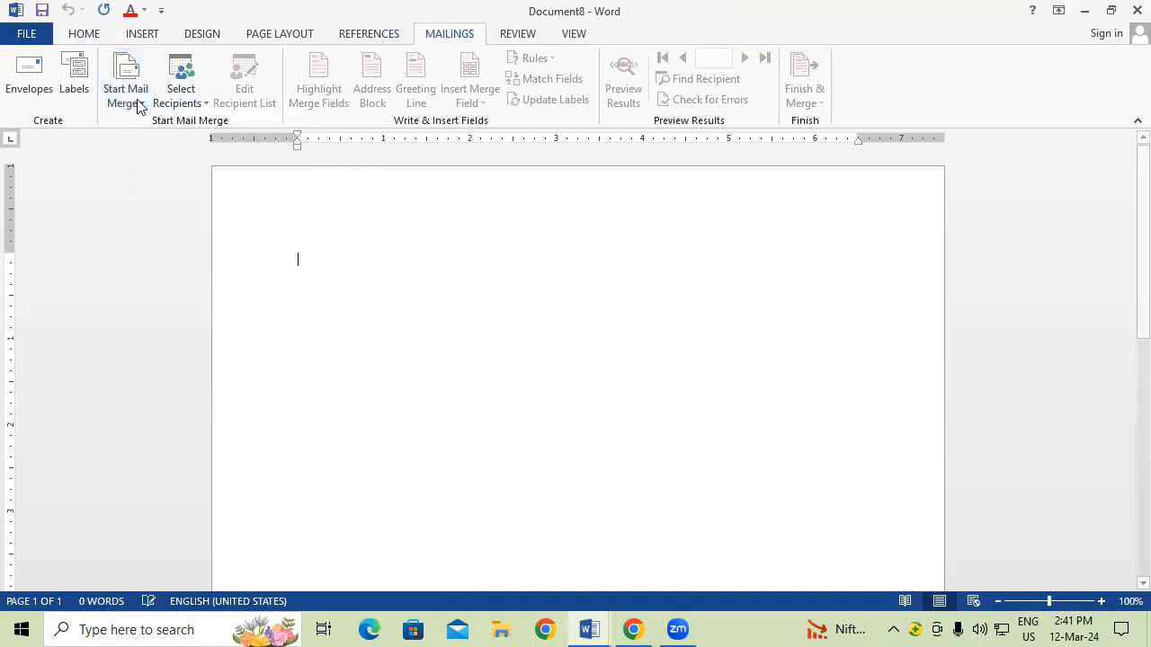
pyautogui.click(184, 103)
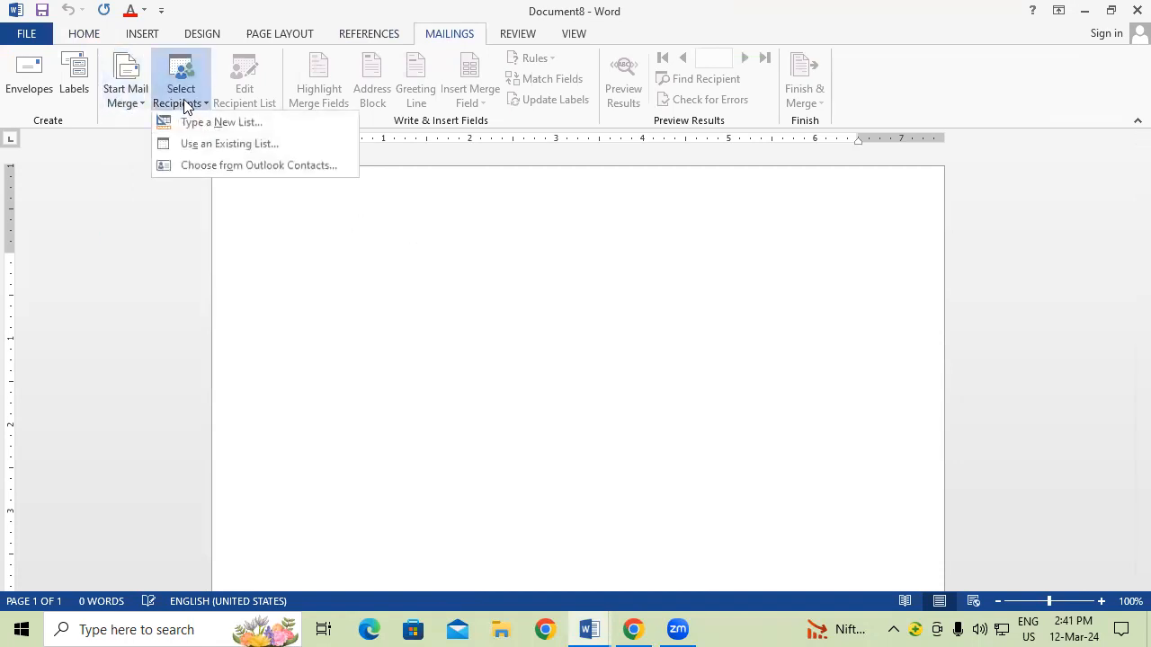
# Step: Attach the existing SBI EMP DATA 2.2 list from Documents as the recipient source
pyautogui.click(227, 146)
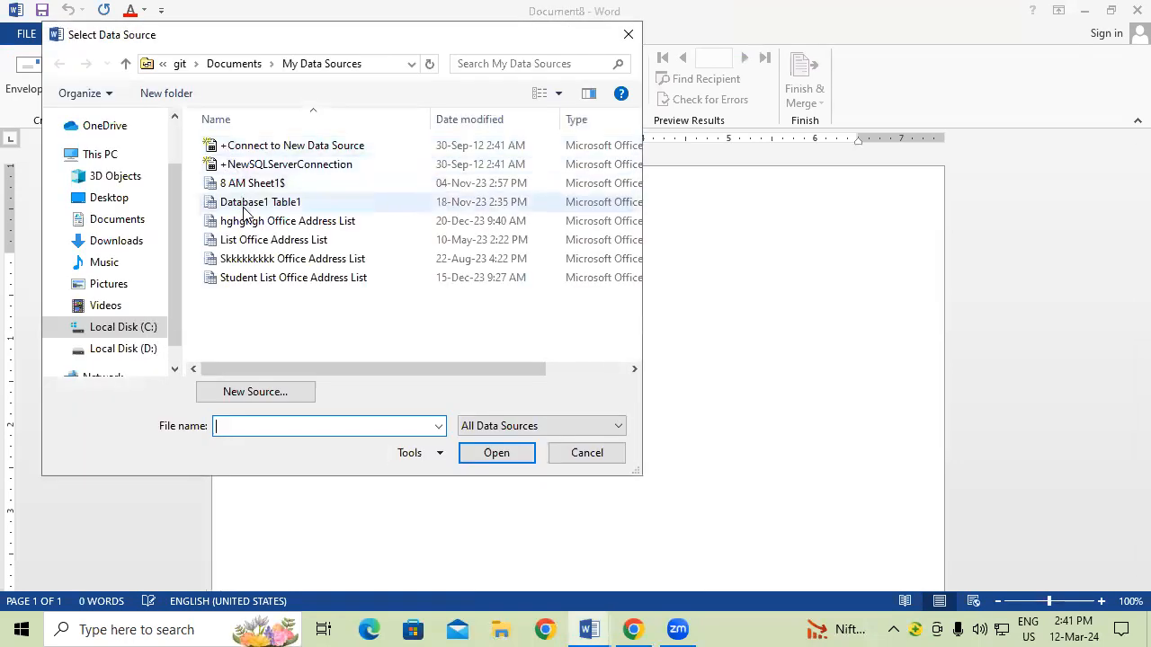
pyautogui.click(131, 225)
pyautogui.moveTo(635, 154); pyautogui.dragTo(664, 317)
pyautogui.click(311, 239)
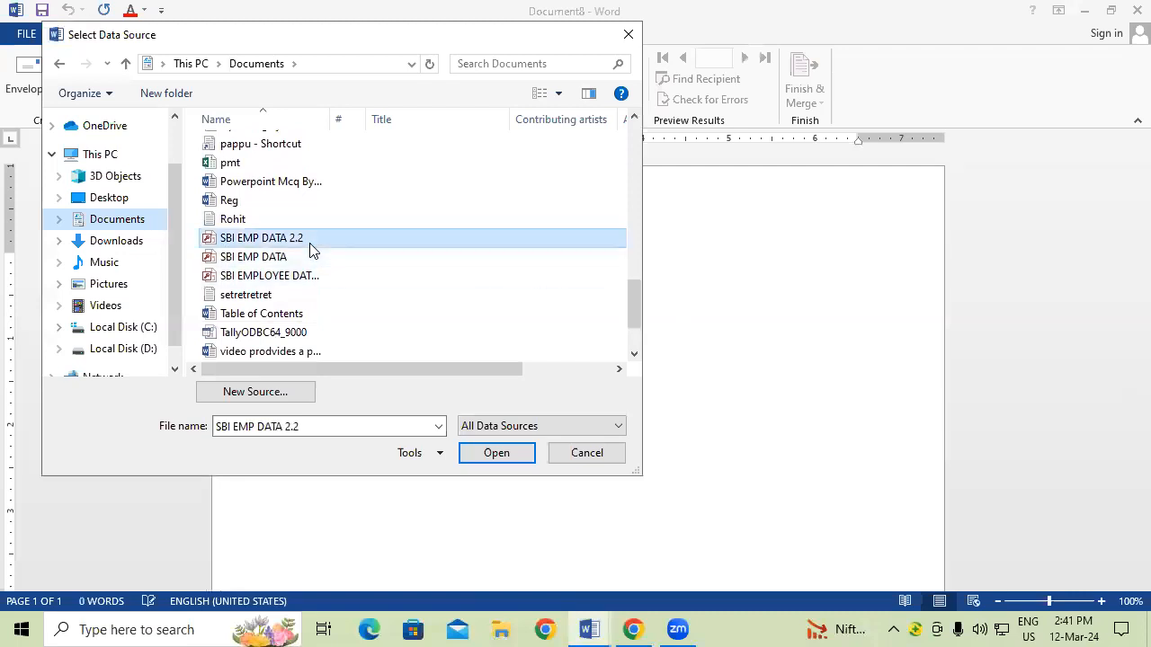
pyautogui.click(524, 456)
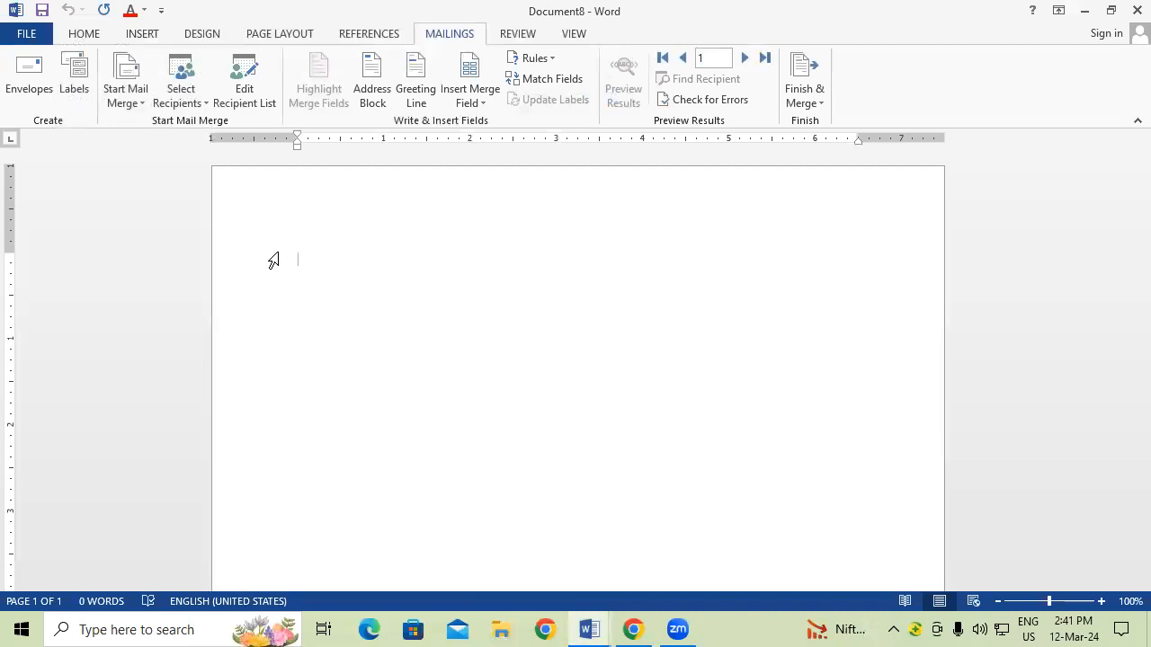
# Step: From Edit Recipient List, open the SBI EMP DATA 2.2.mdb data source for editing
pyautogui.click(248, 90)
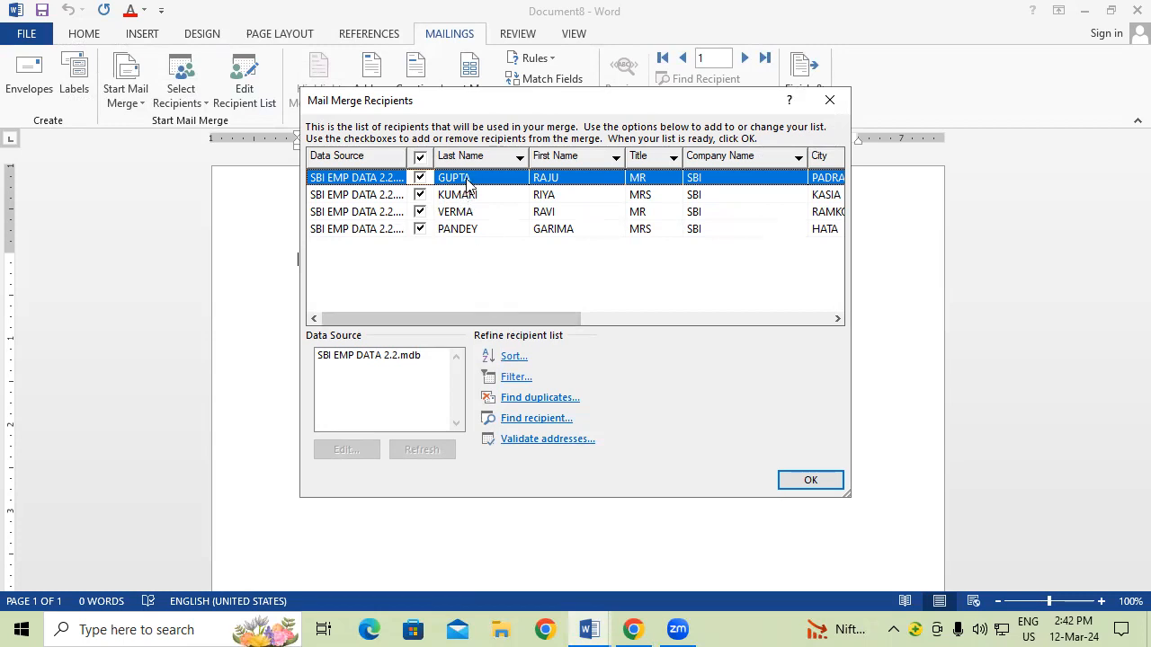
pyautogui.click(355, 360)
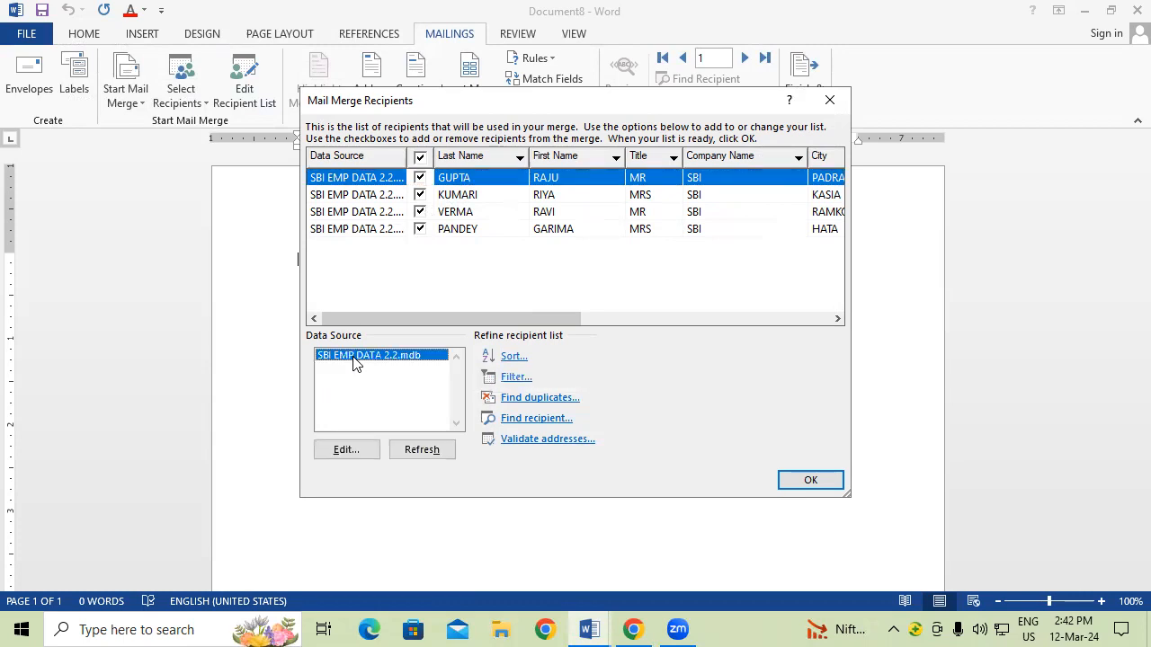
pyautogui.click(347, 450)
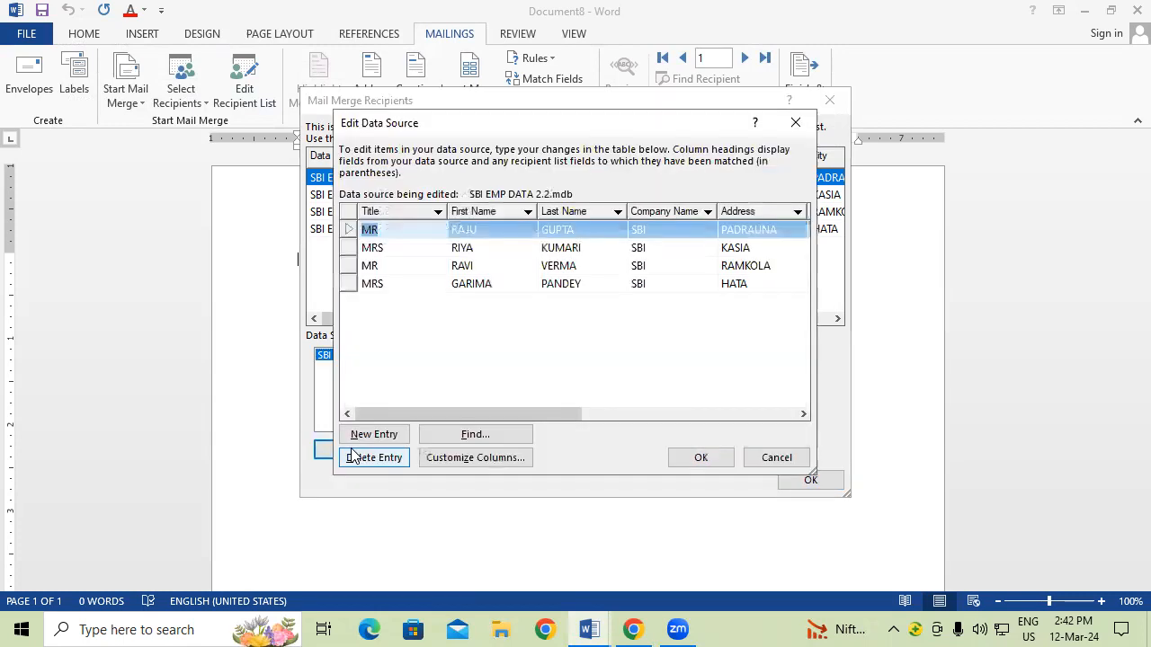
# Step: Change the first recipient's first name and set the fourth recipient's address to the first's
pyautogui.click(467, 232)
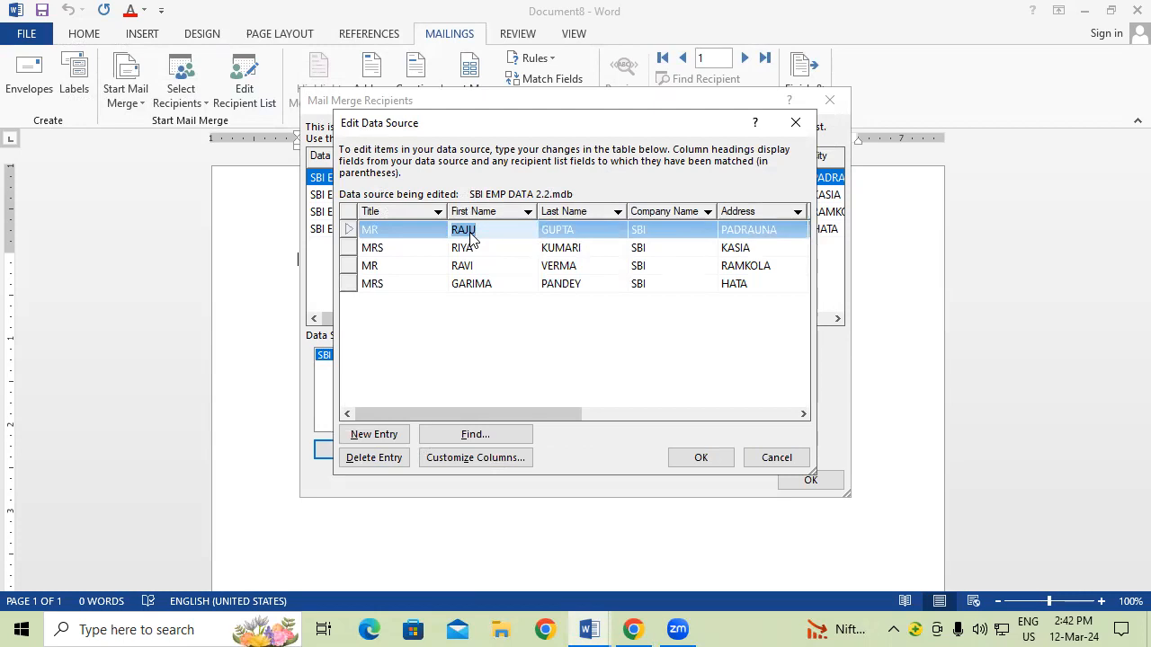
pyautogui.write('SAGAR')
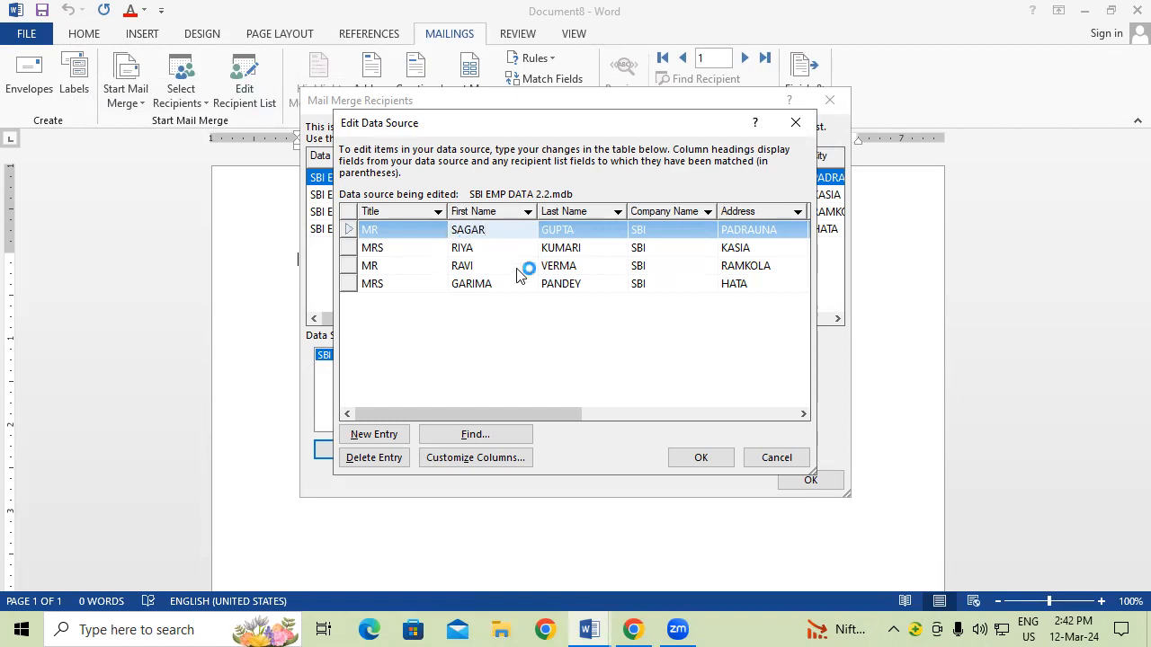
pyautogui.click(749, 285)
pyautogui.press('BackSpace')
pyautogui.write('PADRAUNA')
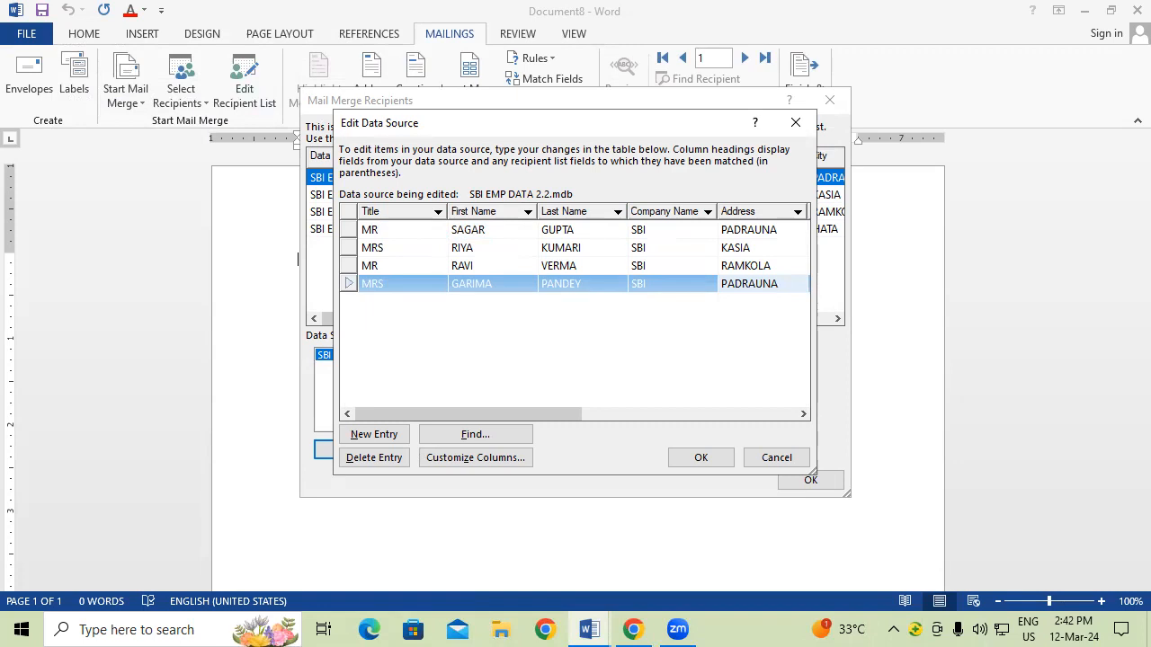
# Step: Add a blank recipient entry, then delete it again and confirm the deletion
pyautogui.click(379, 437)
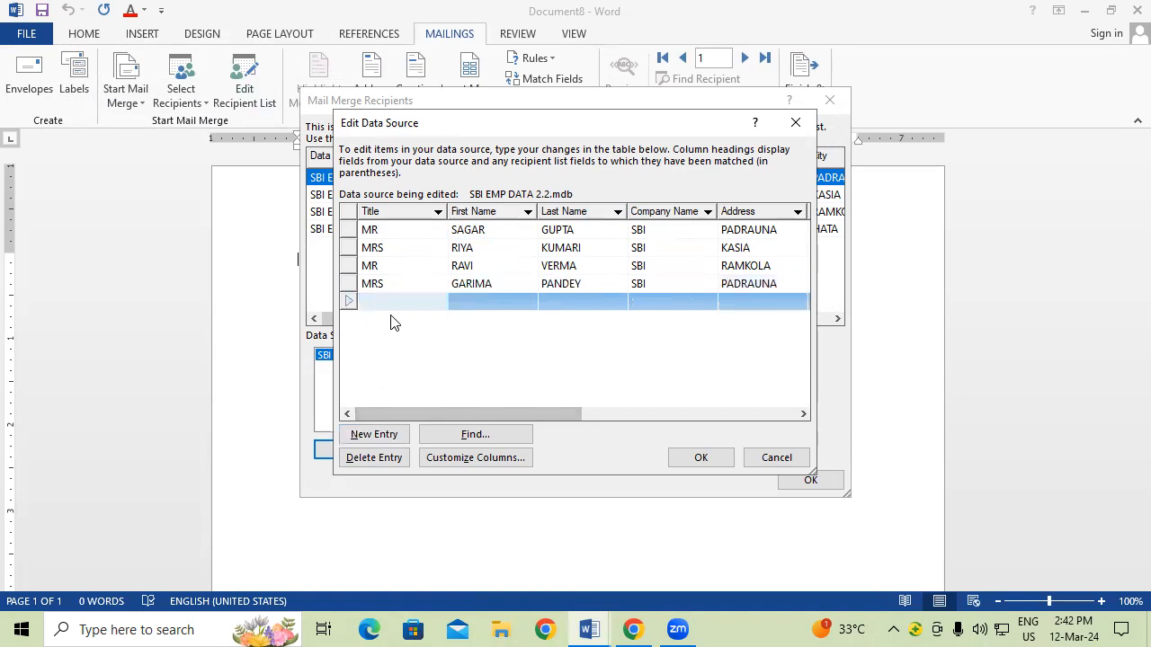
pyautogui.click(389, 459)
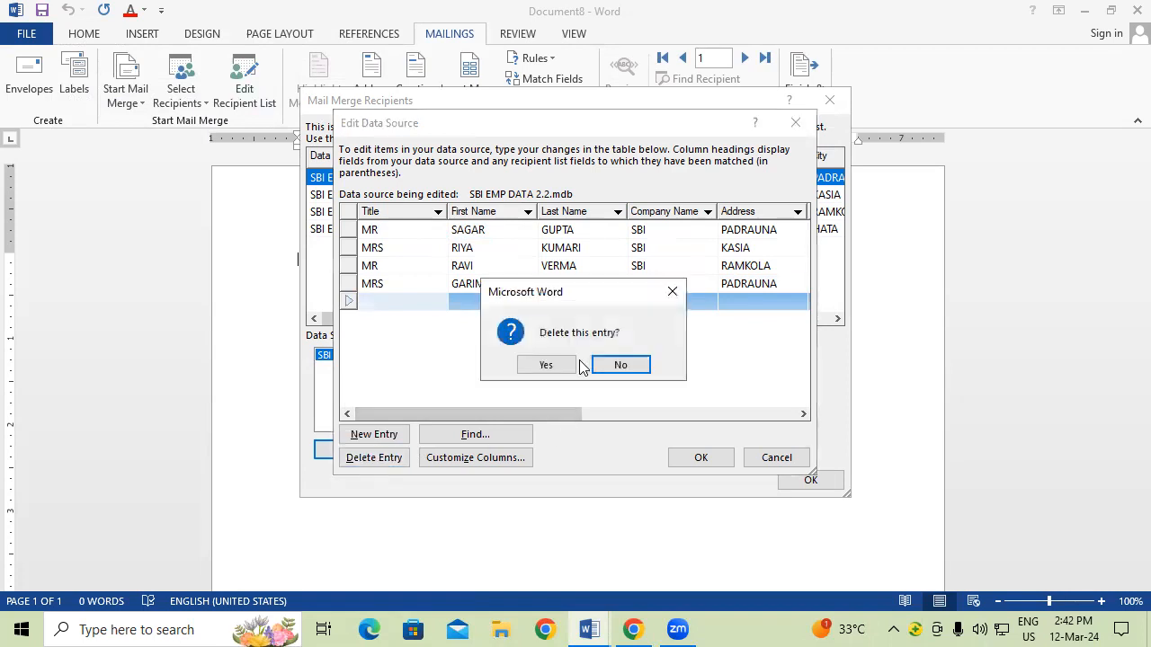
pyautogui.click(545, 364)
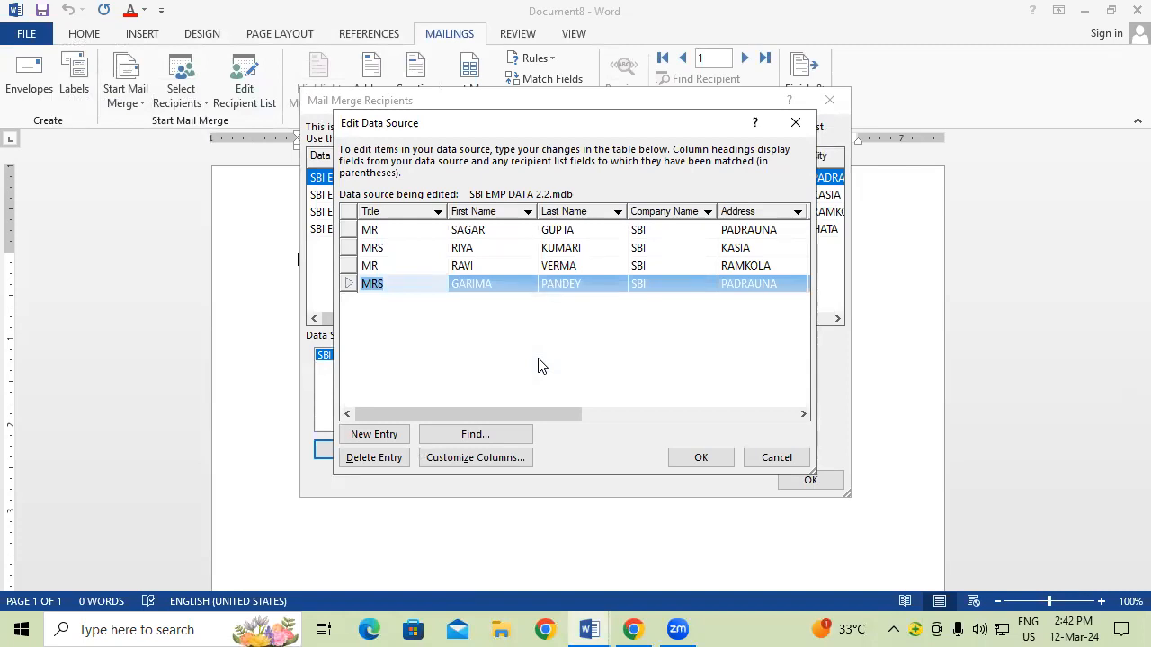
pyautogui.click(474, 437)
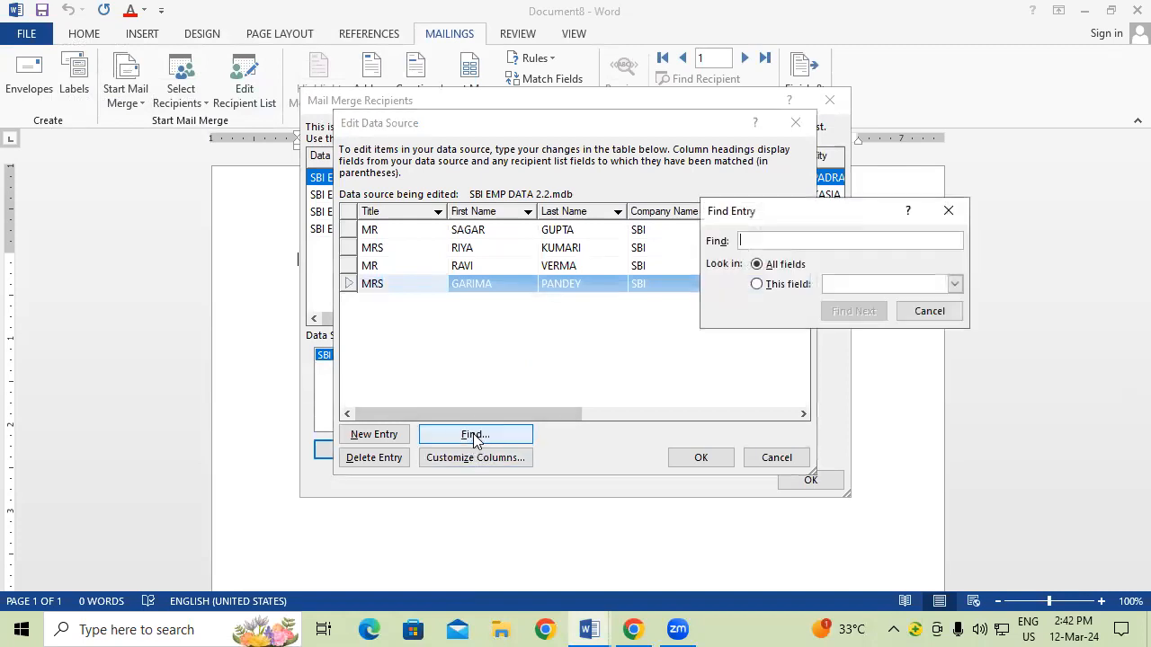
# Step: Search for the renamed first recipient, then the fourth recipient's first name, and close the search
pyautogui.write('SAGAR')
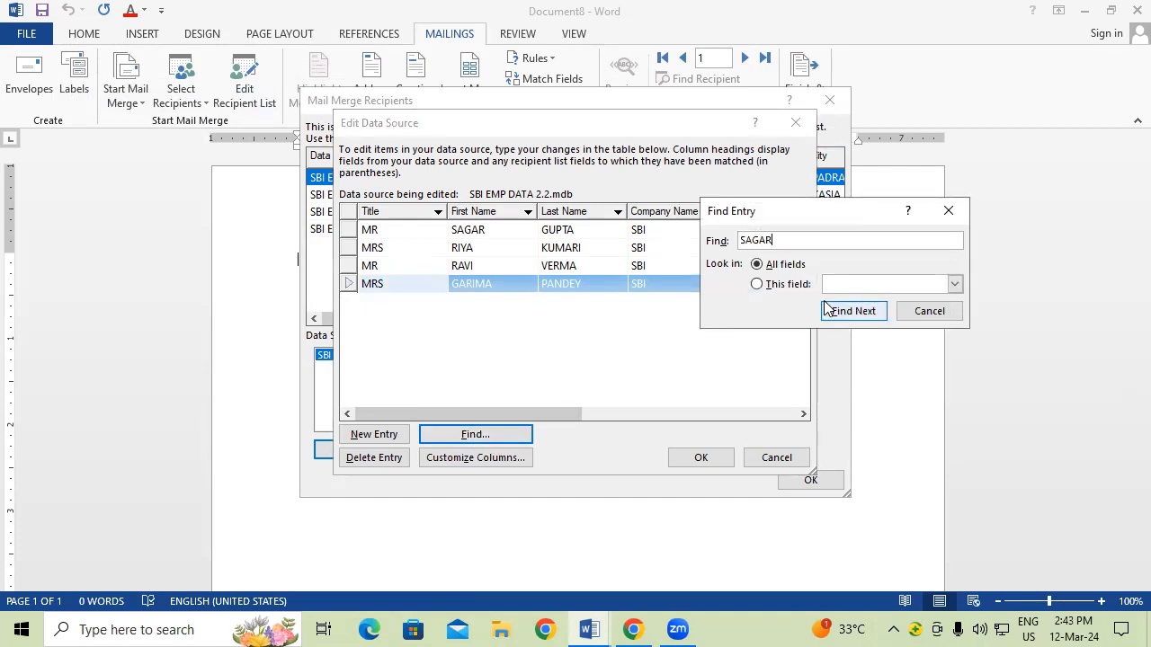
pyautogui.click(850, 312)
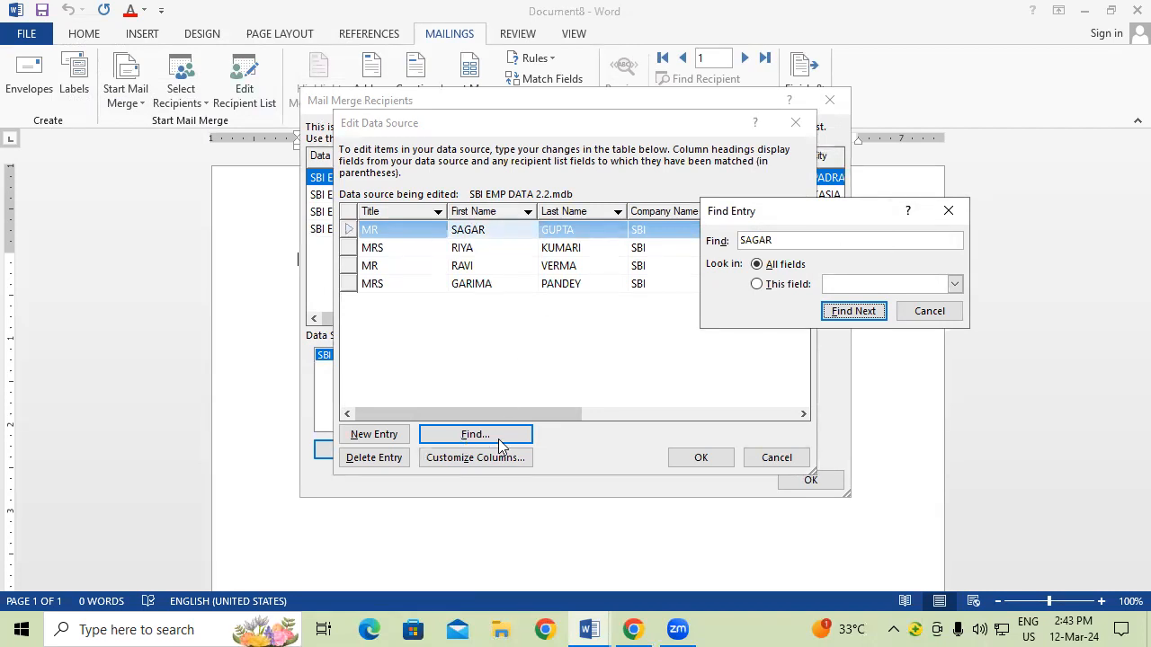
pyautogui.click(798, 245)
pyautogui.press('BackSpace')
pyautogui.press('BackSpace')
pyautogui.press('BackSpace')
pyautogui.press('BackSpace')
pyautogui.press('BackSpace')
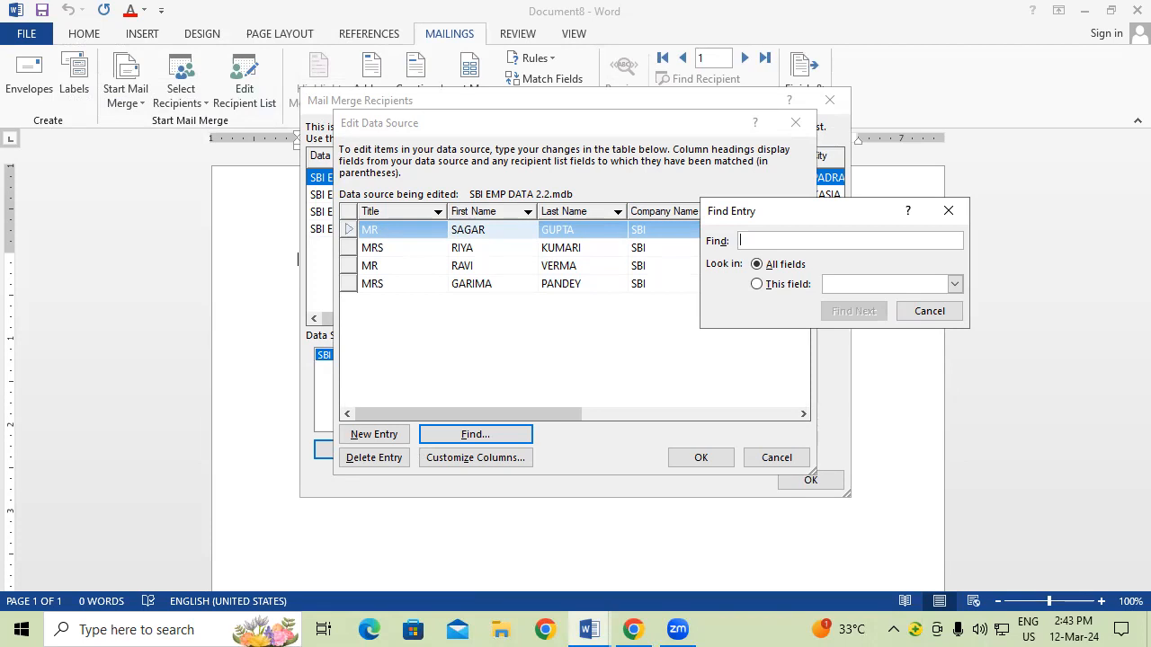
pyautogui.write('GARIMA')
pyautogui.click(840, 313)
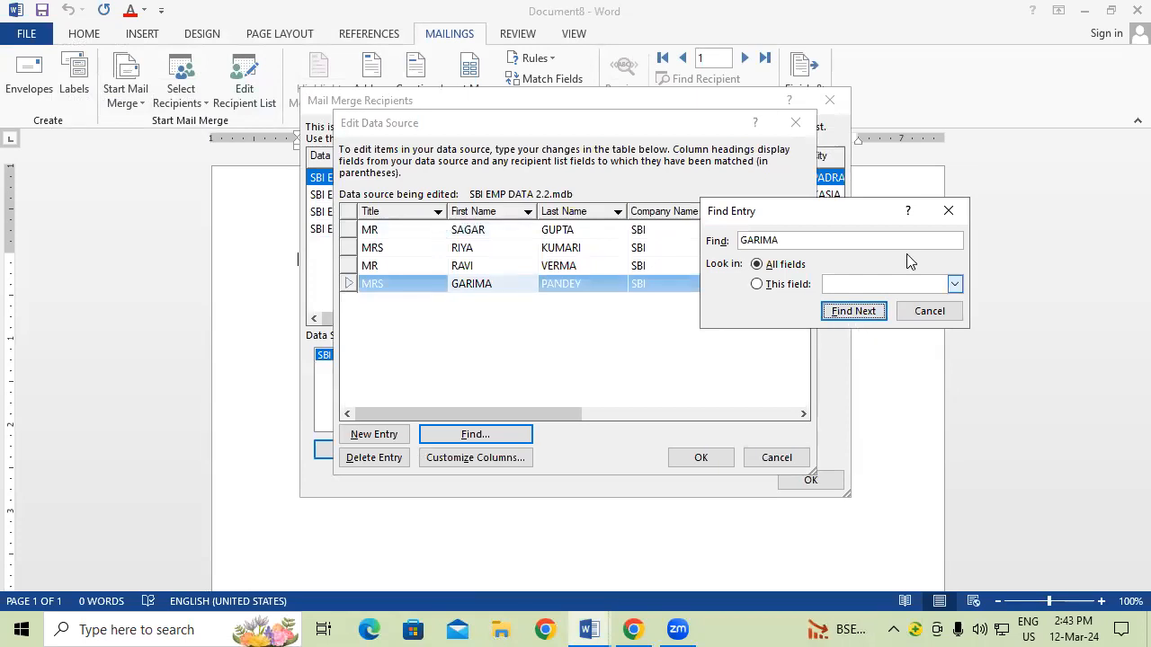
pyautogui.click(959, 213)
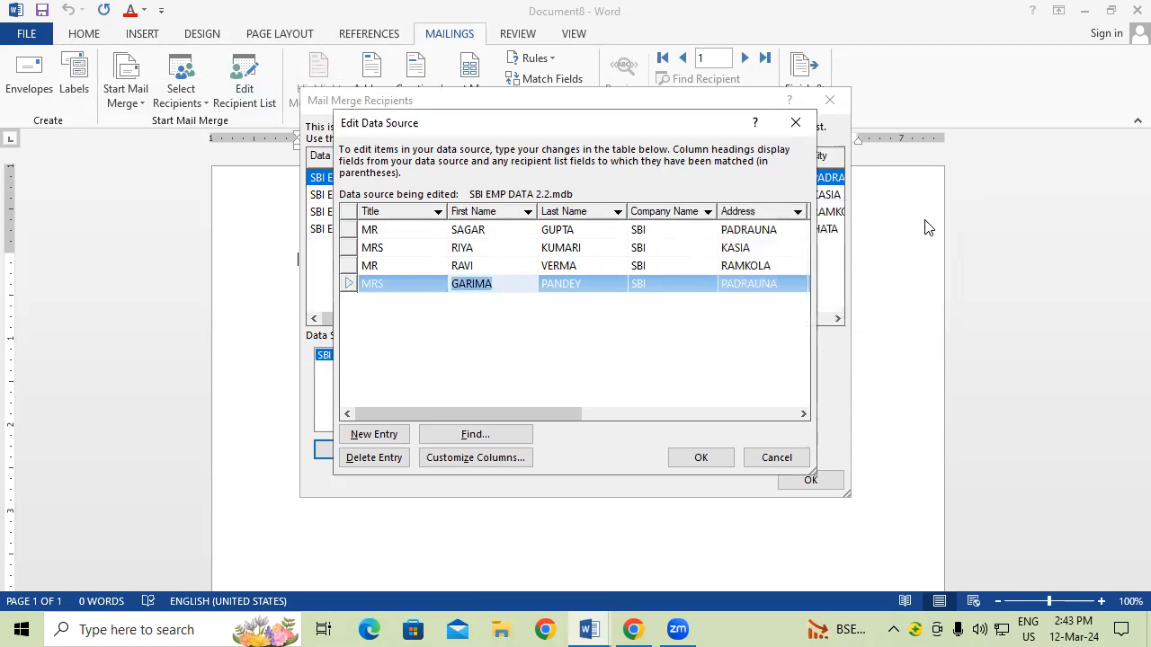
# Step: Finish editing the recipient entries and save the changes to SBI EMP DATA 2.2.mdb
pyautogui.click(481, 460)
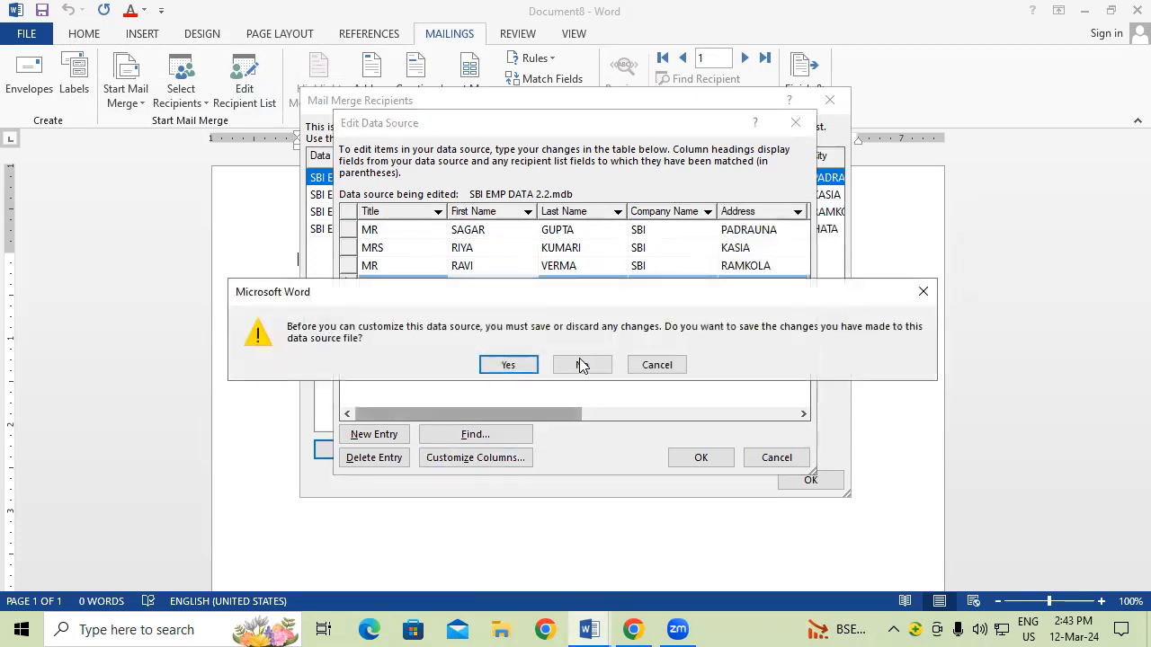
pyautogui.click(922, 291)
pyautogui.click(693, 459)
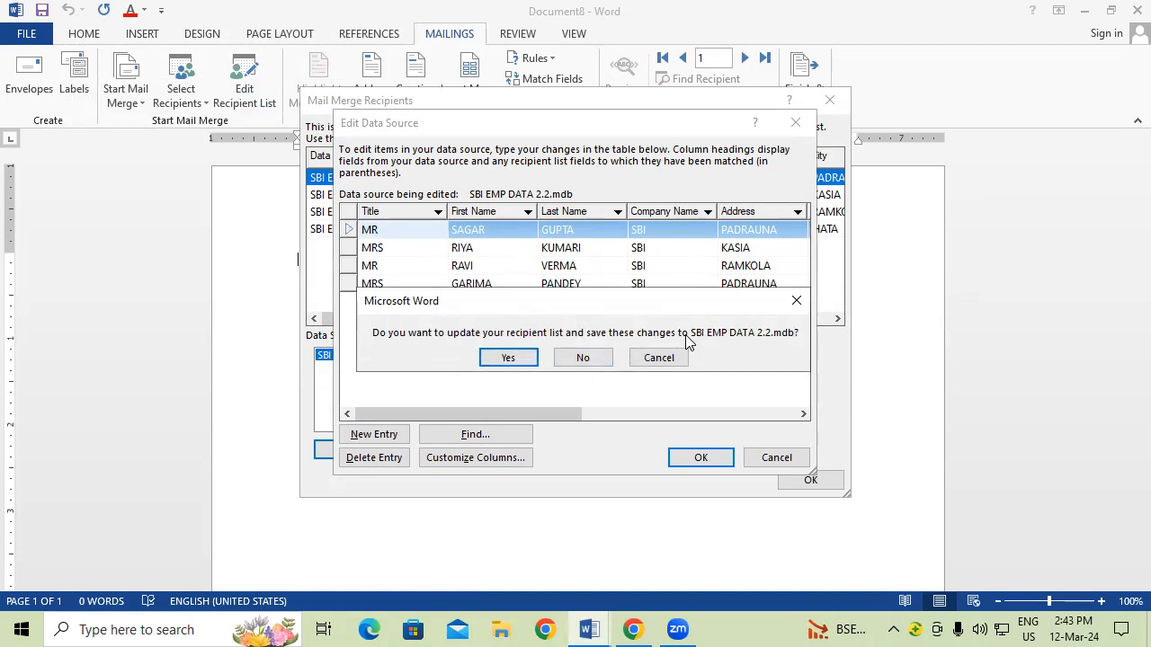
pyautogui.click(508, 358)
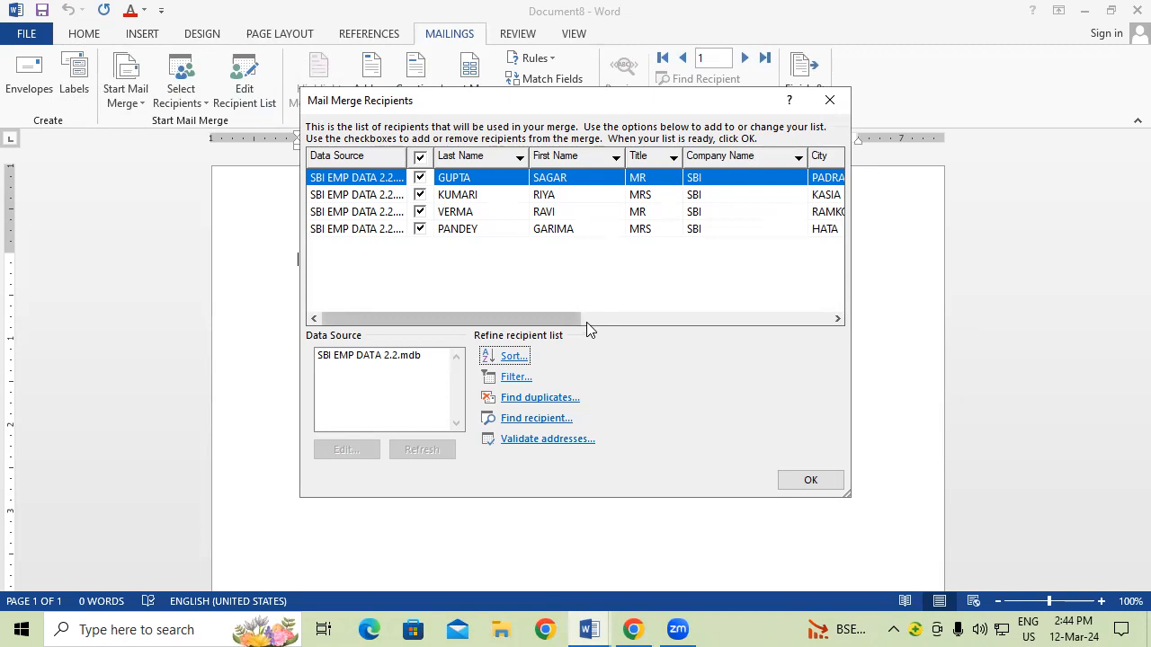
# Step: Reopen the SBI EMP DATA 2.2.mdb entries, confirm saving again, and accept the recipient list
pyautogui.click(385, 357)
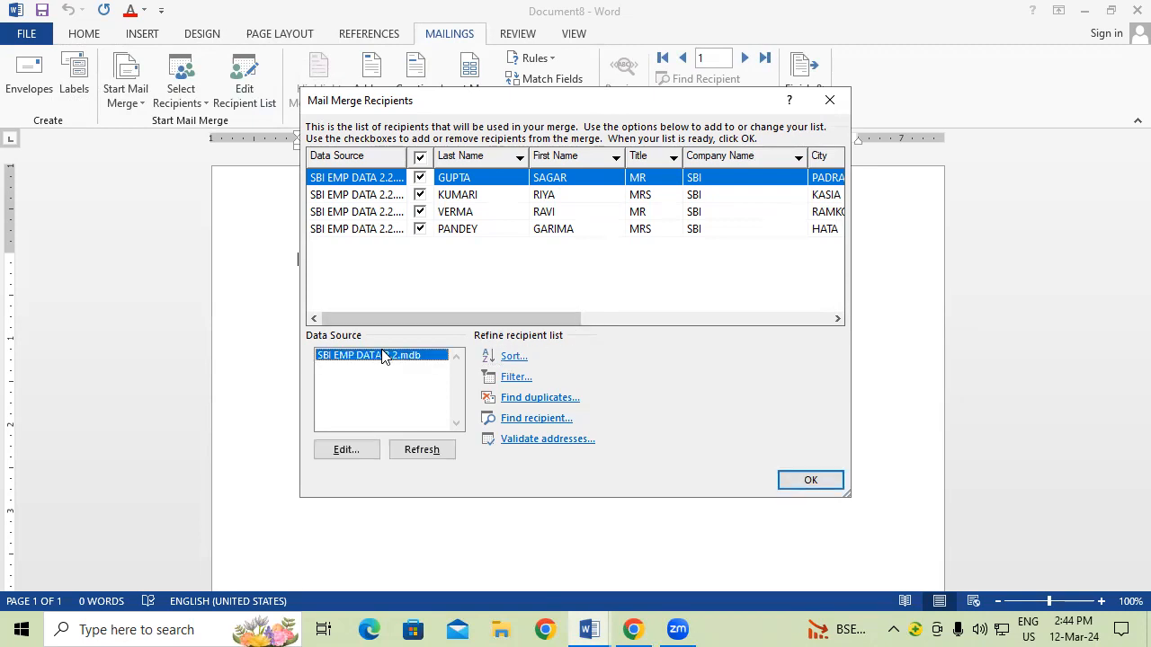
pyautogui.click(357, 458)
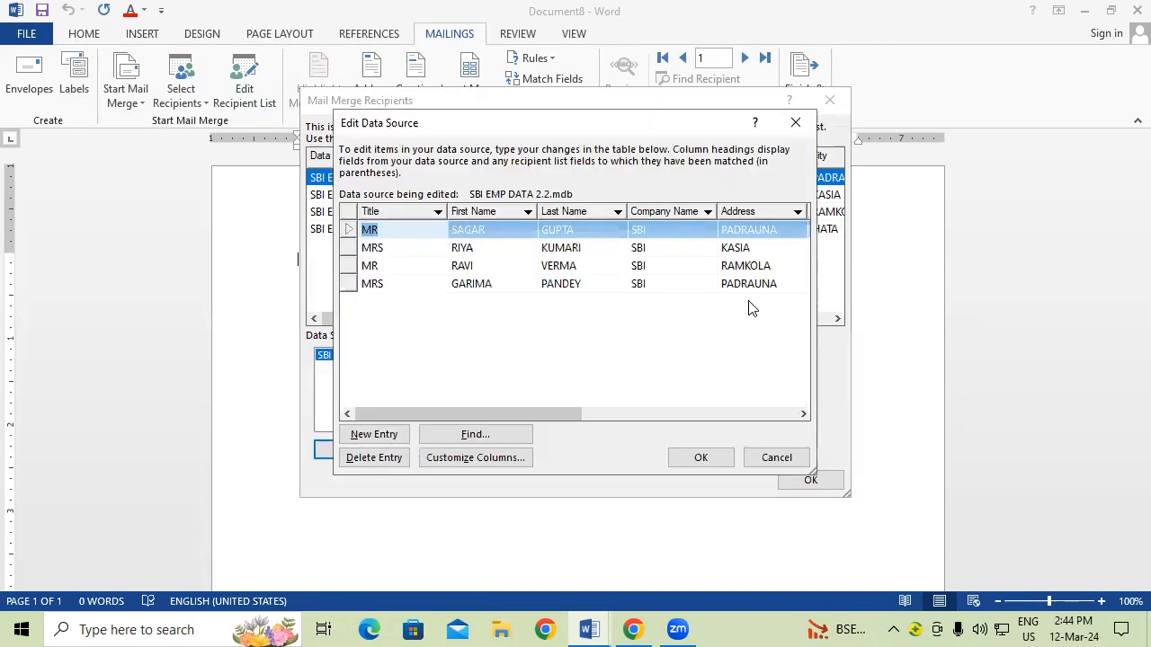
pyautogui.click(701, 458)
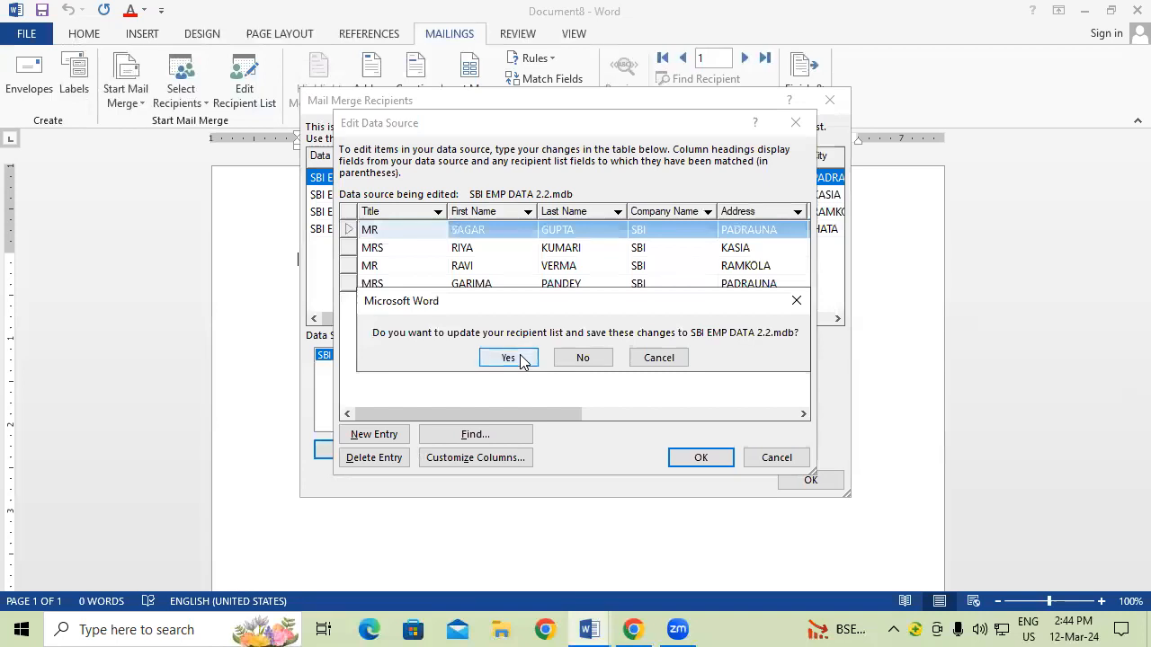
pyautogui.click(521, 360)
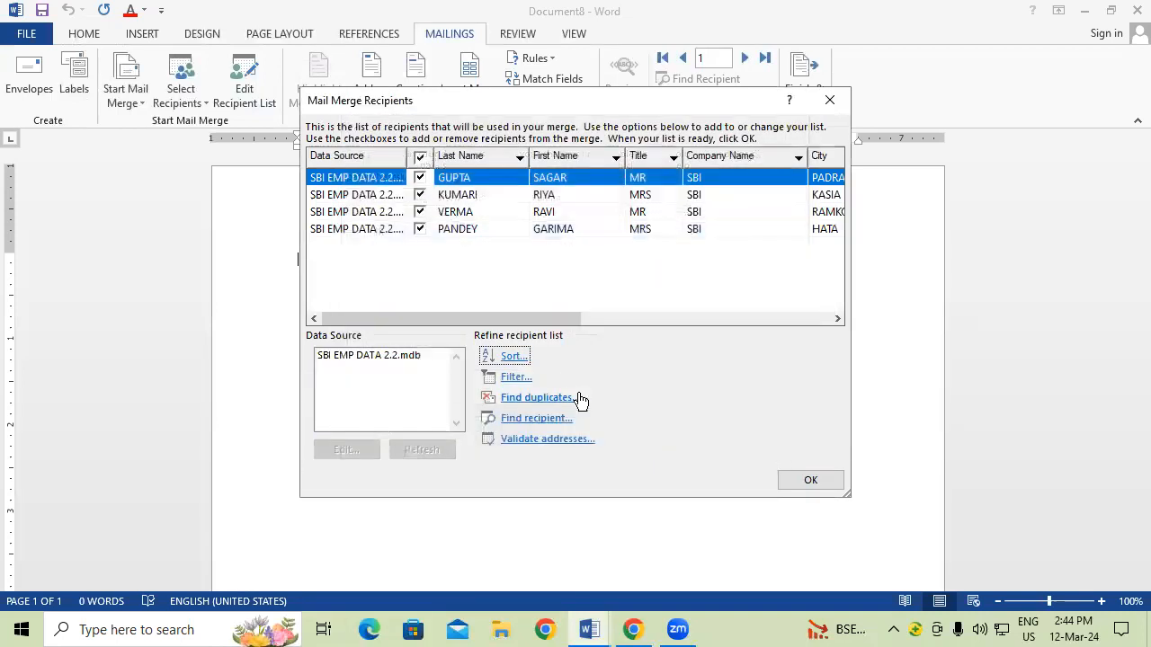
pyautogui.click(807, 480)
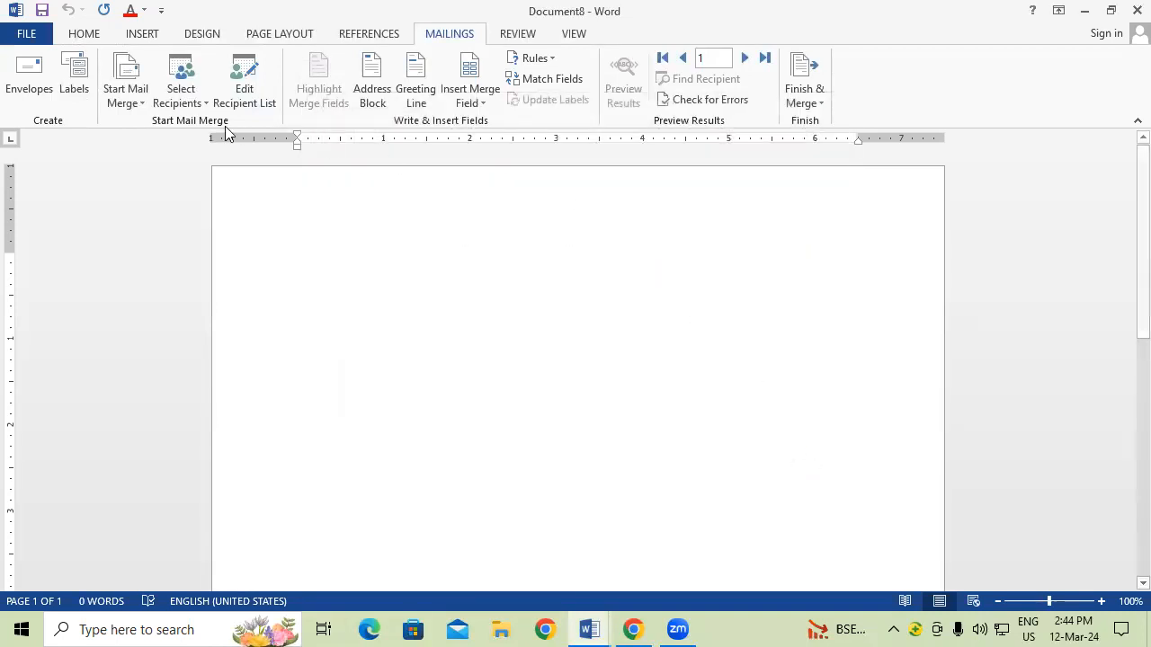
# Step: Replace the fourth recipient's Address value in SBI EMP DATA 2.2.mdb and save the data source
pyautogui.click(247, 97)
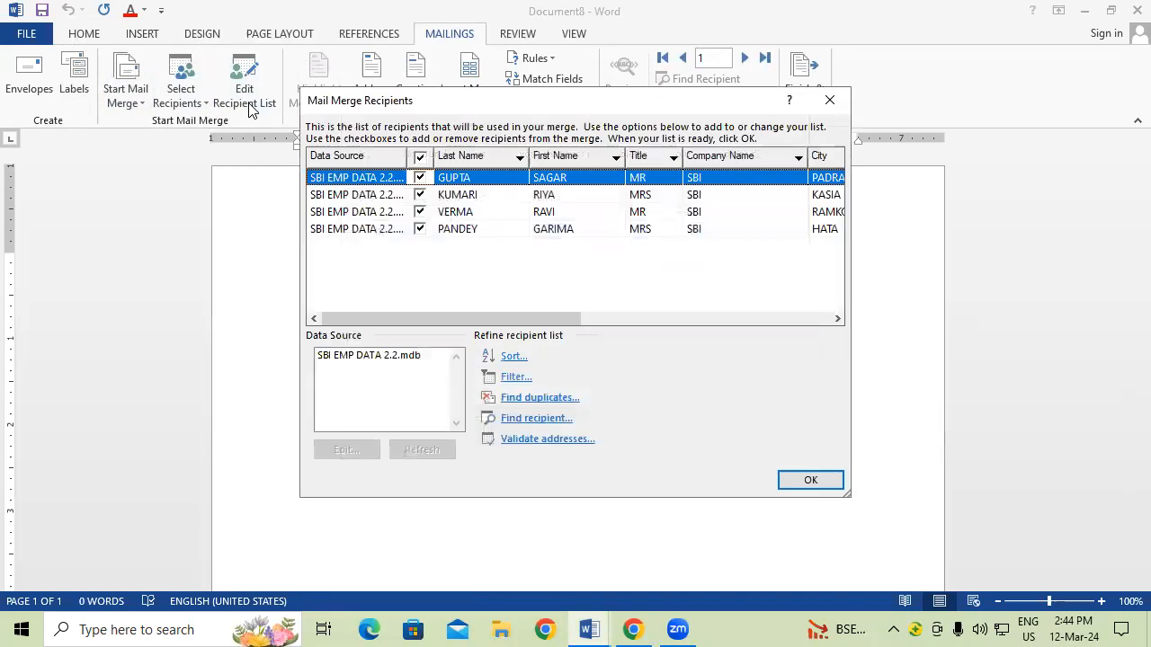
pyautogui.moveTo(460, 317)
pyautogui.mouseDown()
pyautogui.moveTo(531, 320)
pyautogui.moveTo(460, 319)
pyautogui.mouseUp()
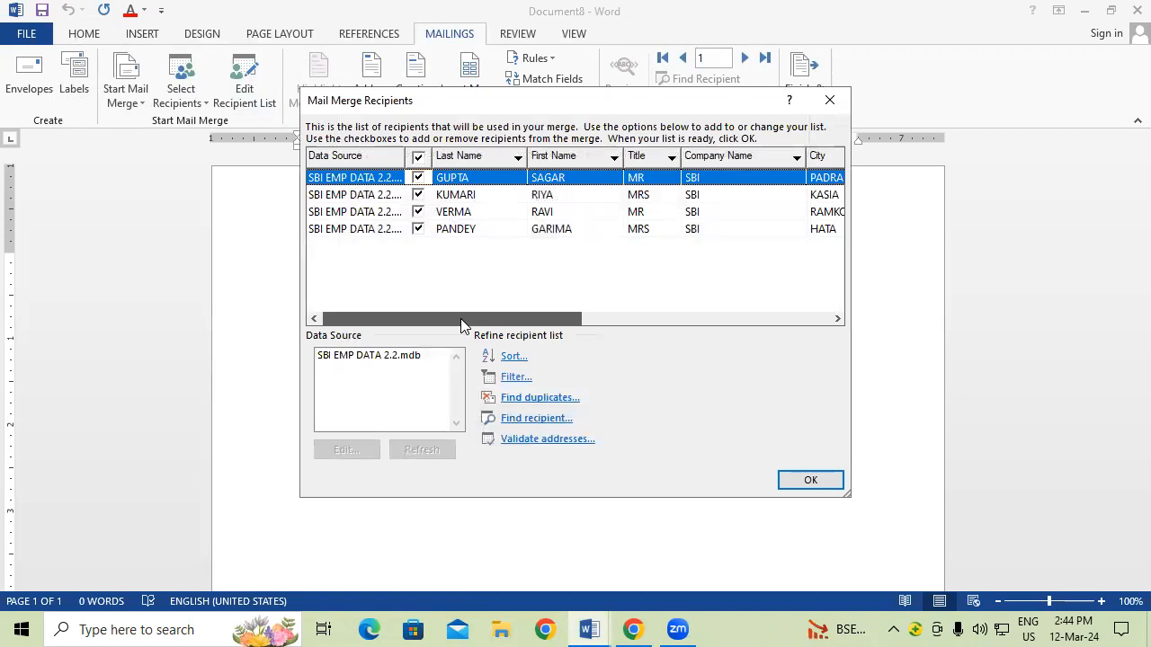
pyautogui.click(467, 232)
pyautogui.click(396, 357)
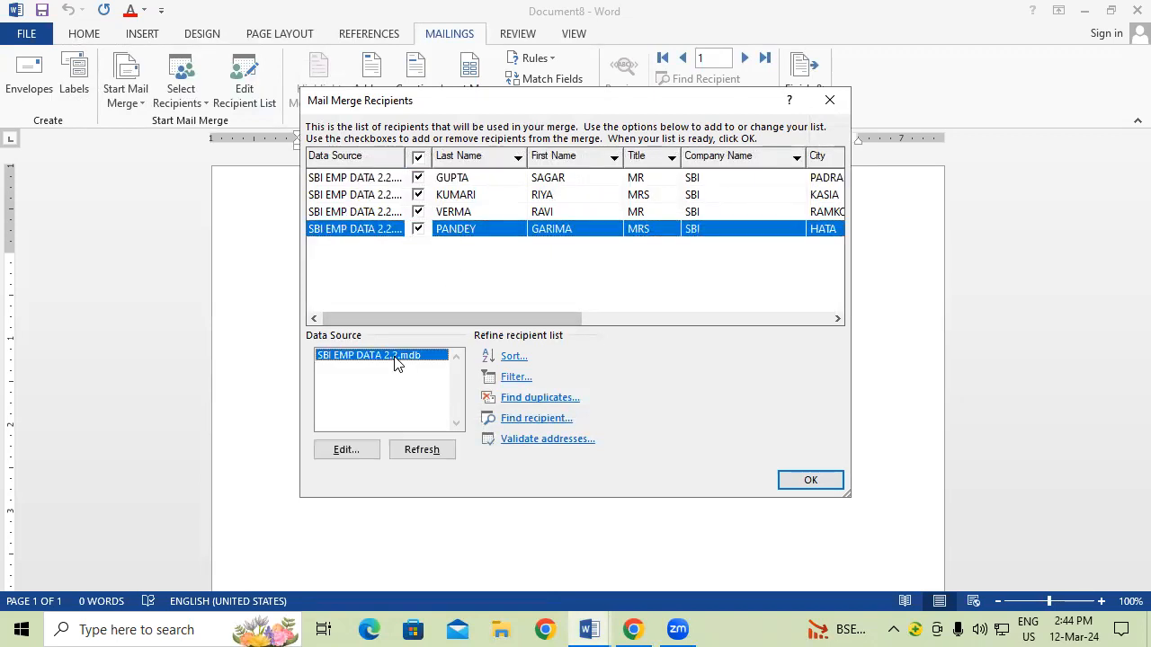
pyautogui.click(367, 451)
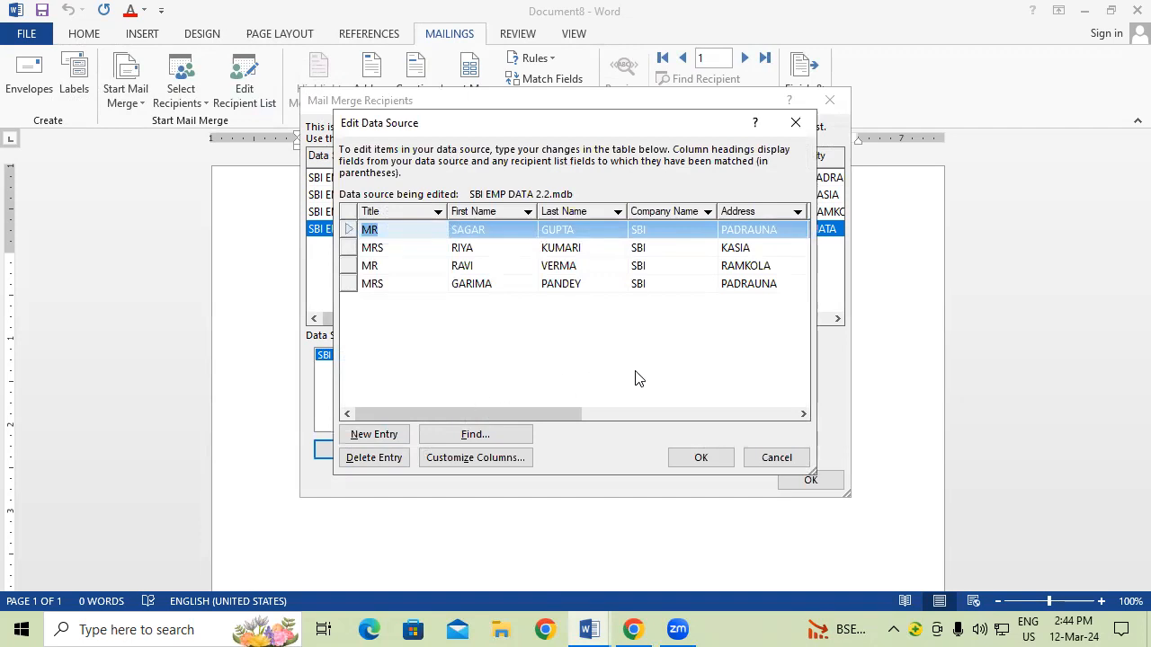
pyautogui.click(760, 291)
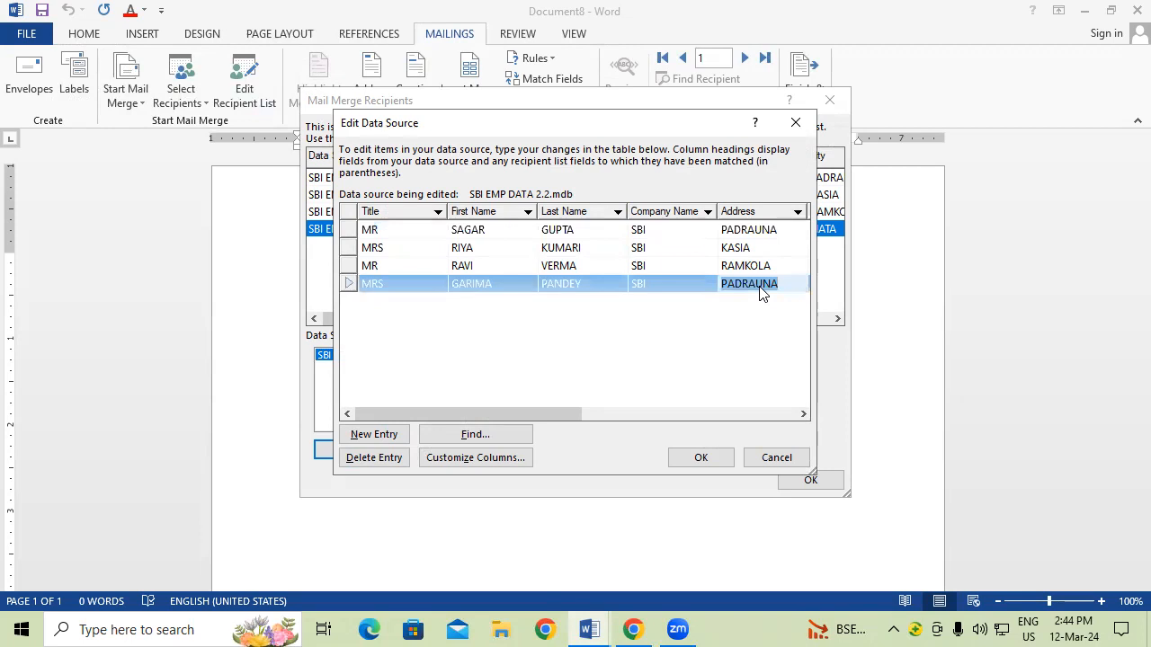
pyautogui.write('DEORIA')
pyautogui.click(707, 462)
pyautogui.click(515, 359)
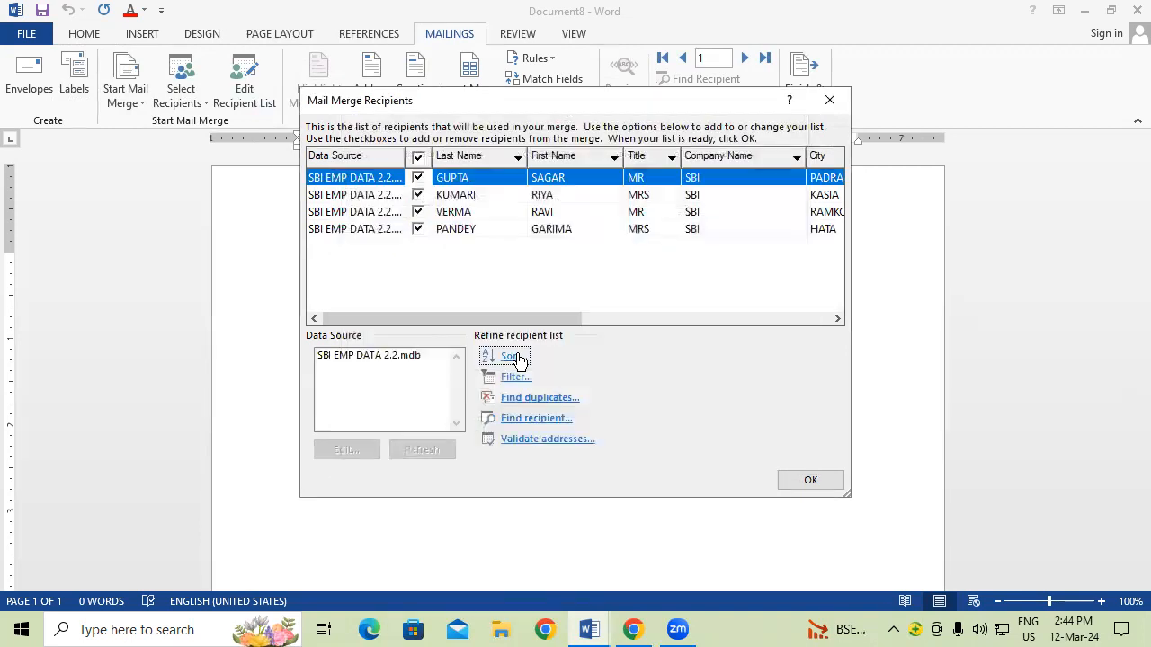
# Step: Reopen the recipient list and refresh it from SBI EMP DATA 2.2.mdb
pyautogui.click(812, 481)
pyautogui.click(246, 94)
pyautogui.moveTo(479, 321); pyautogui.dragTo(330, 322)
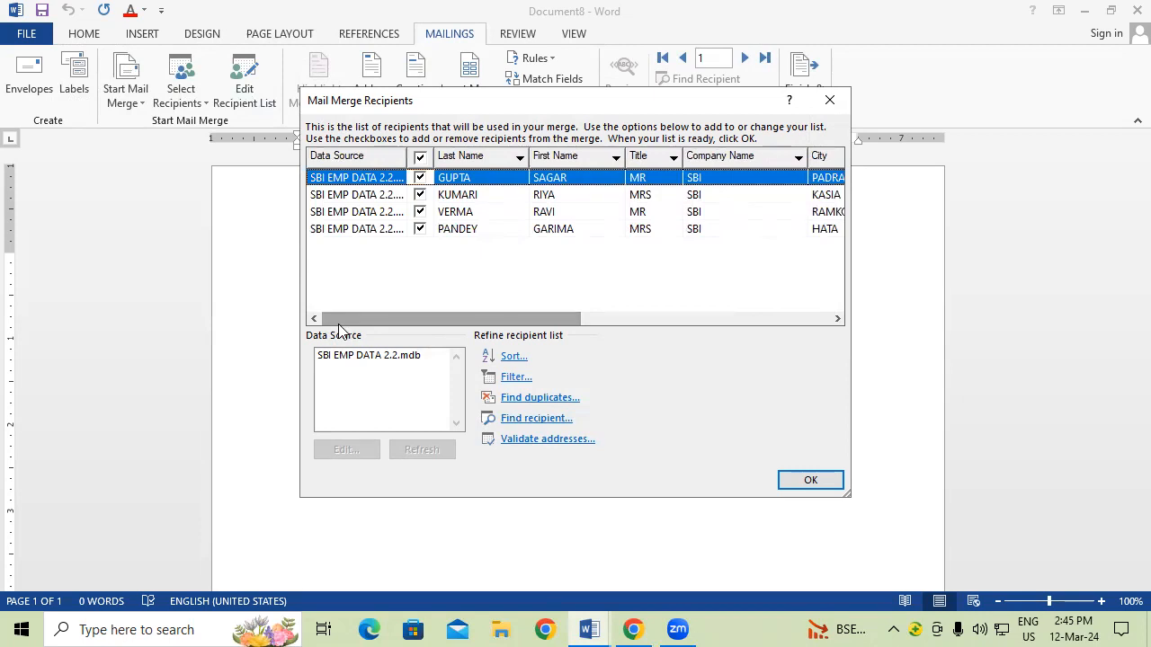
pyautogui.click(665, 230)
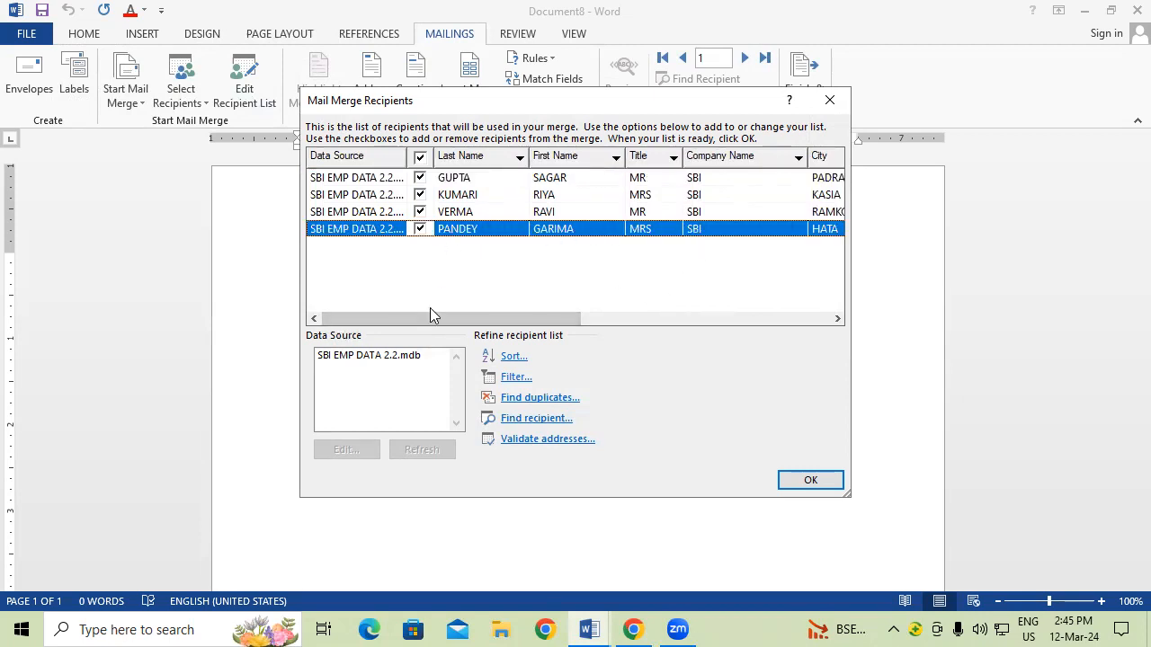
pyautogui.click(373, 360)
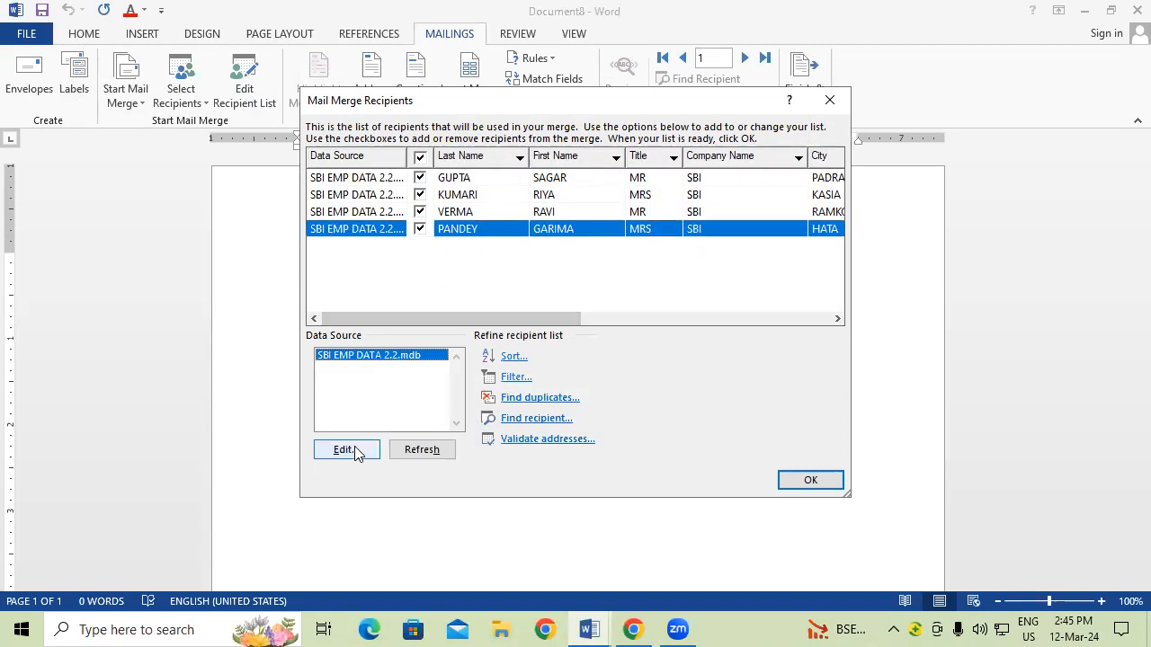
pyautogui.click(447, 456)
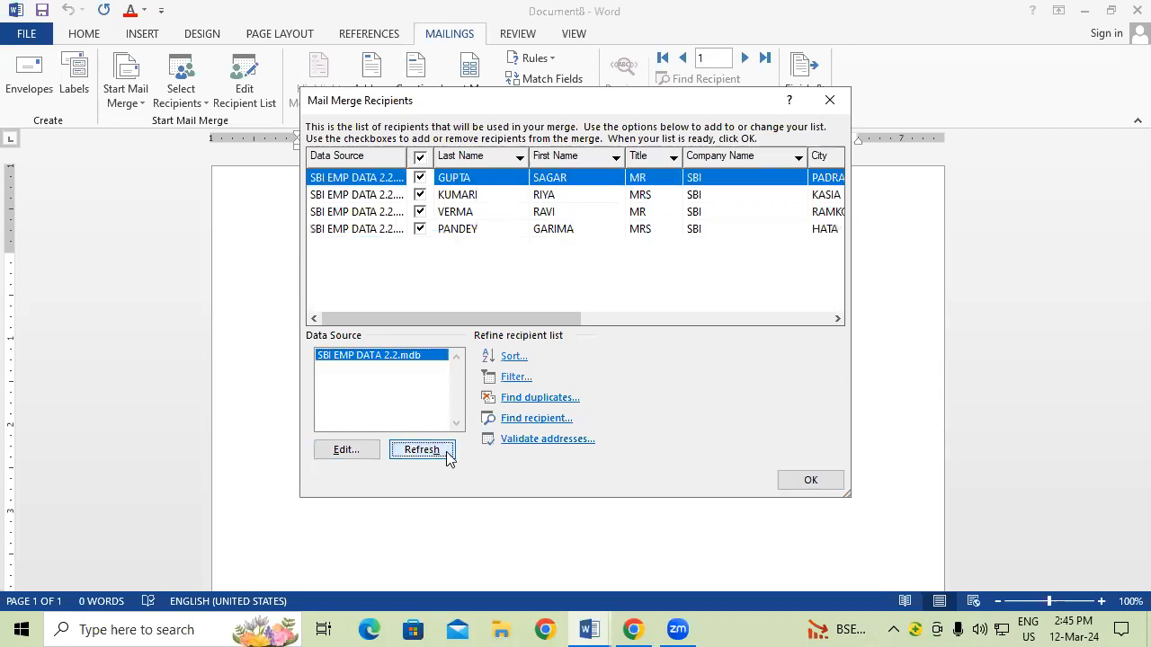
# Step: Check the fourth recipient's updated address in the entries and columns, then accept the list
pyautogui.click(364, 452)
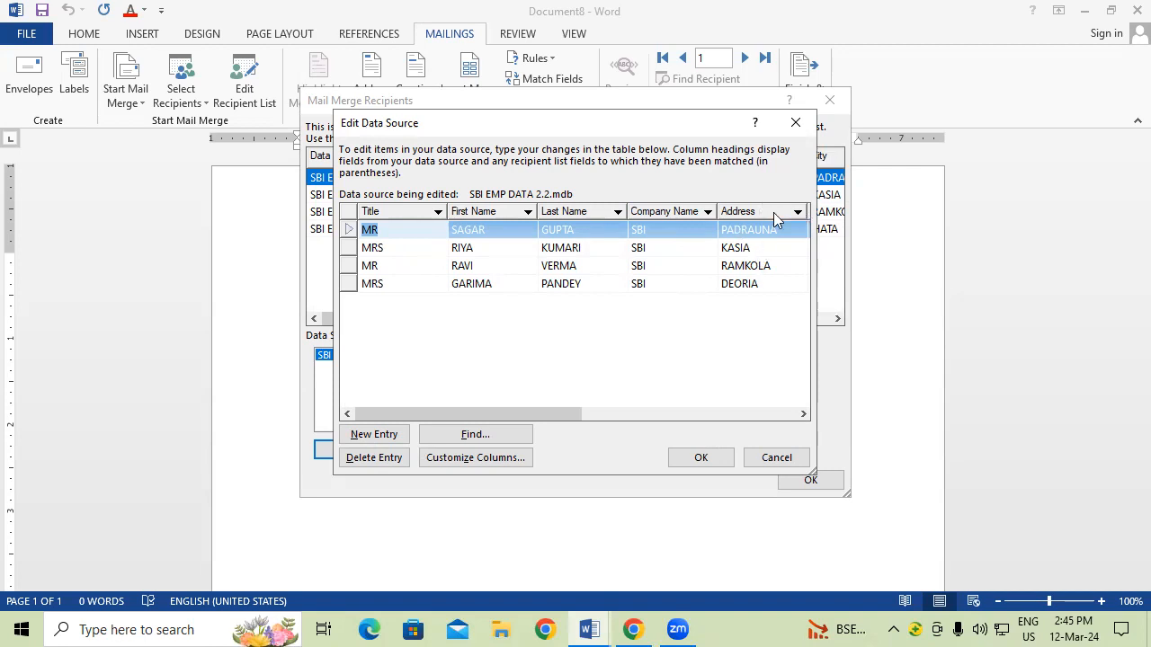
pyautogui.click(796, 125)
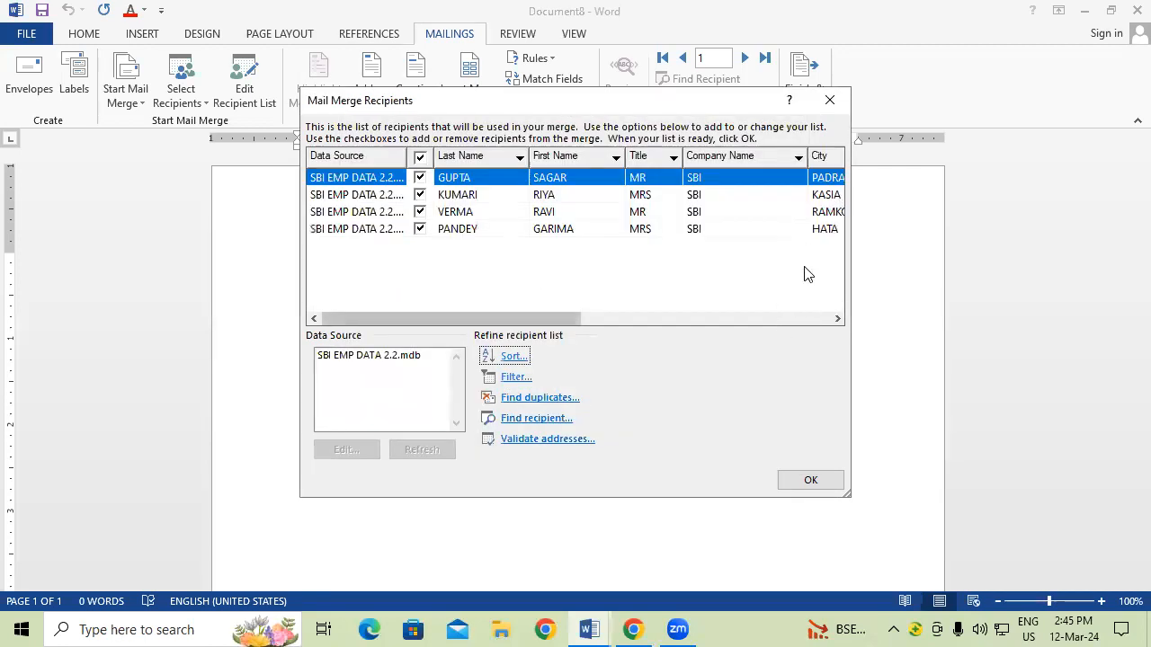
pyautogui.moveTo(531, 319); pyautogui.dragTo(714, 297)
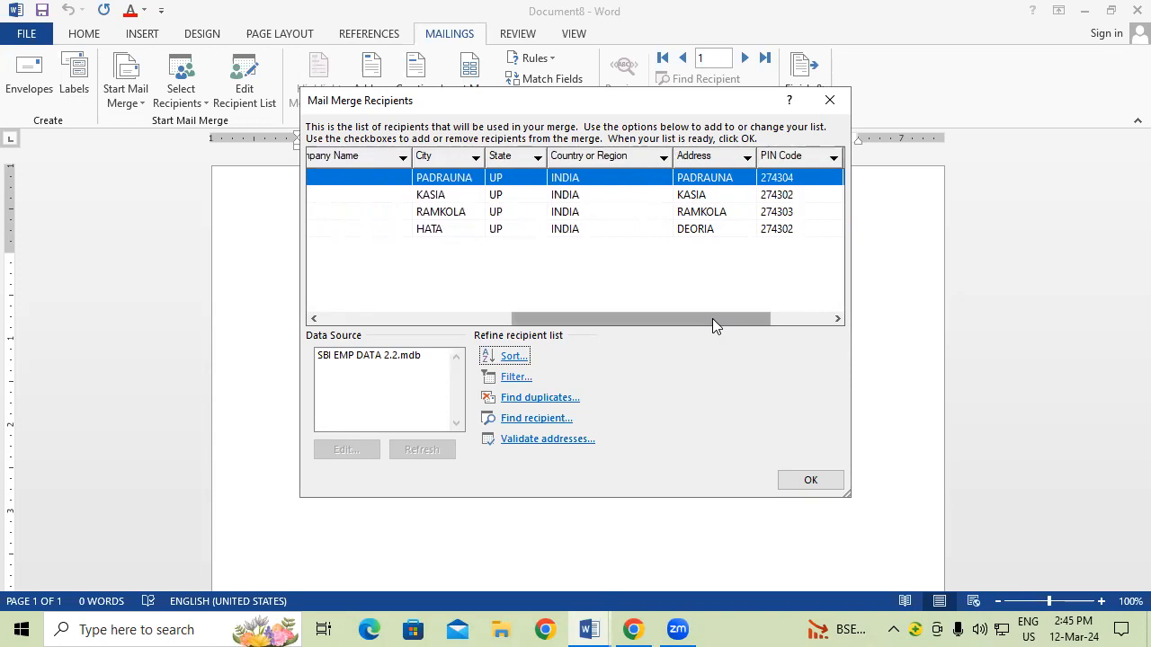
pyautogui.moveTo(712, 320); pyautogui.dragTo(486, 326)
pyautogui.click(828, 483)
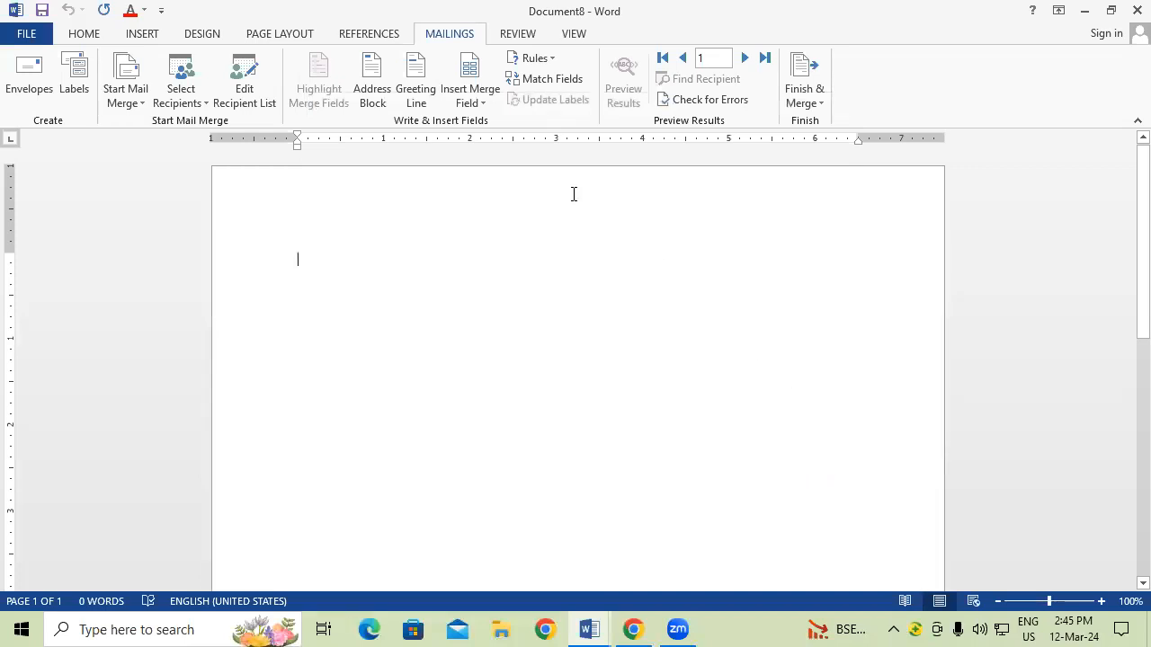
pyautogui.click(473, 100)
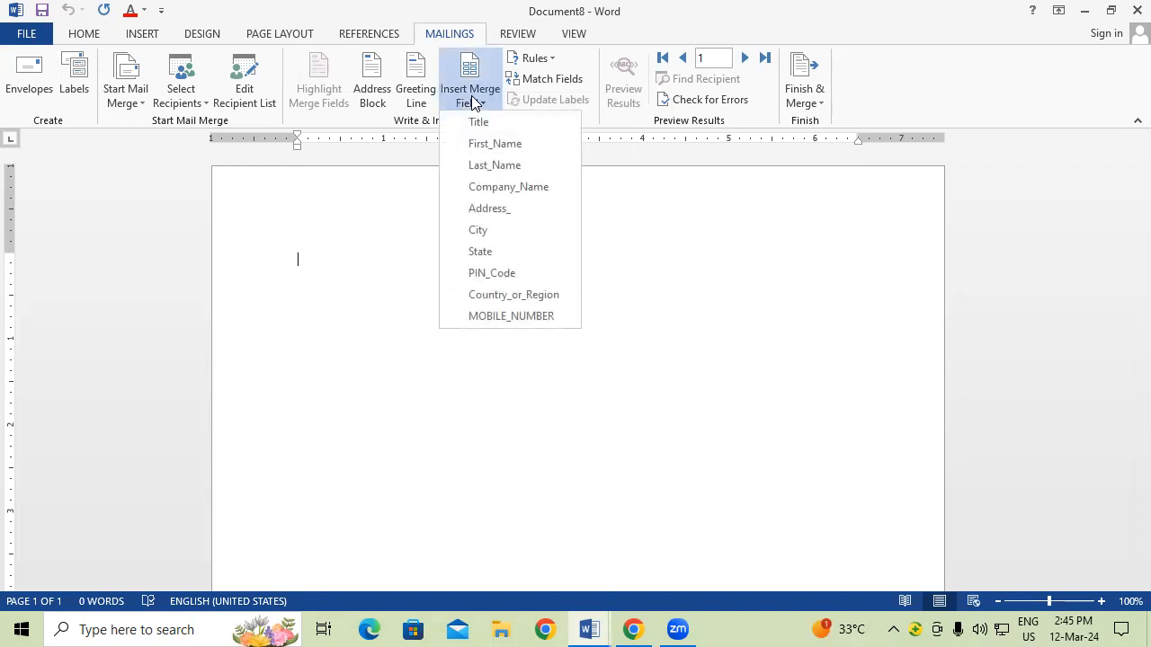
pyautogui.click(666, 227)
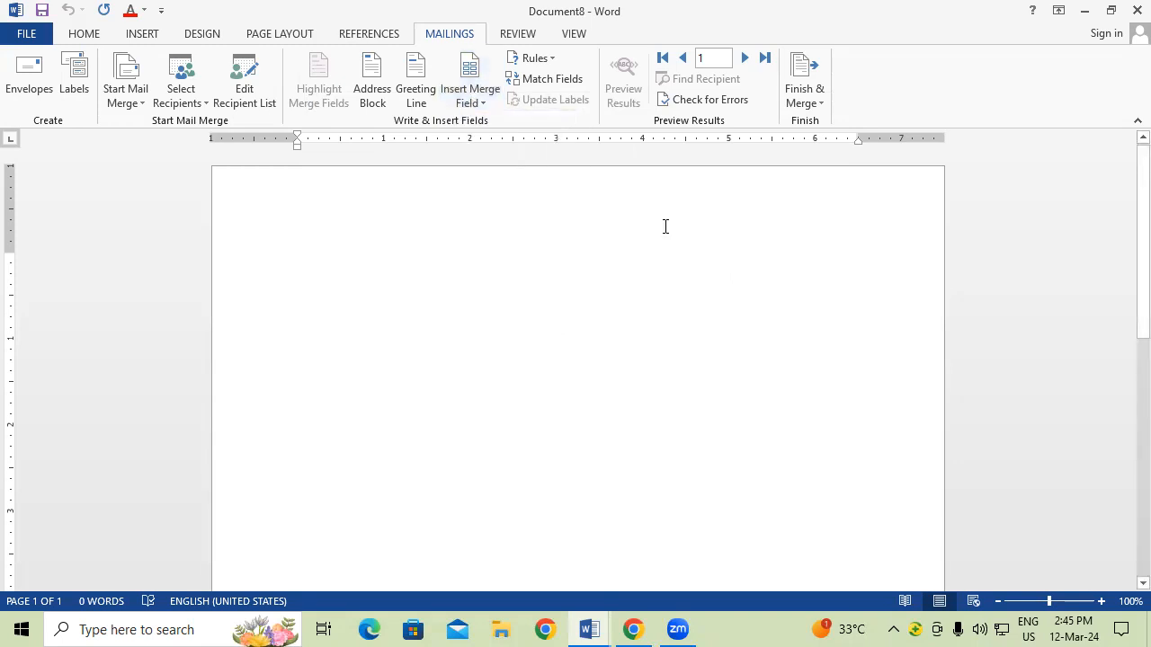